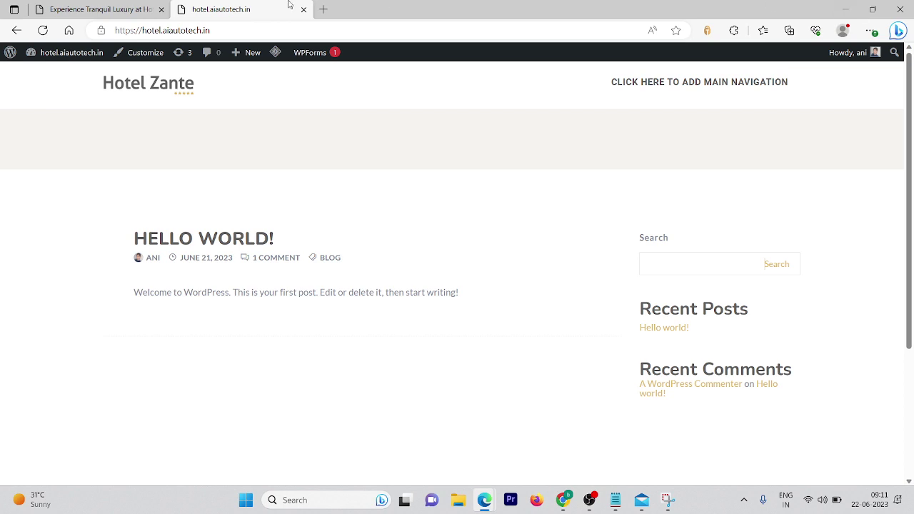
- View the reloaded hotel-moonlight.com home page as a reference, and return to the hotel.aiautotech.in site
left_click(128, 9)
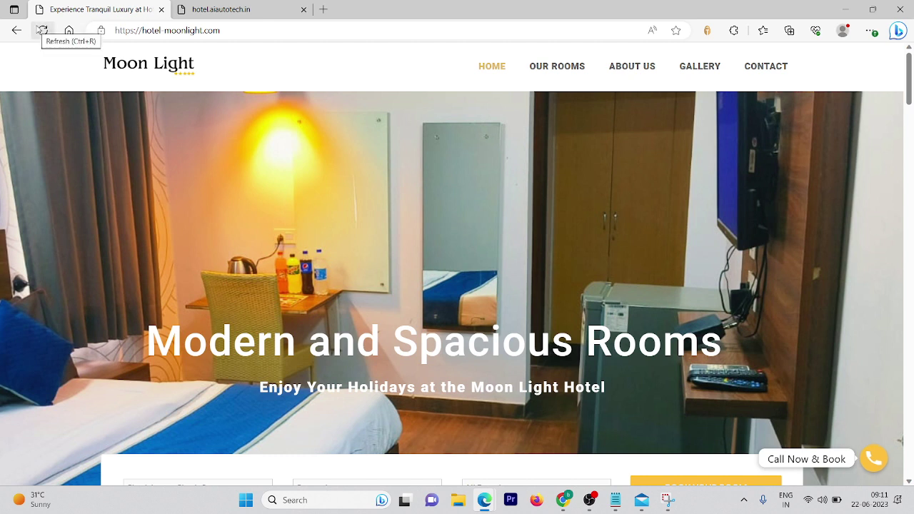
left_click(42, 30)
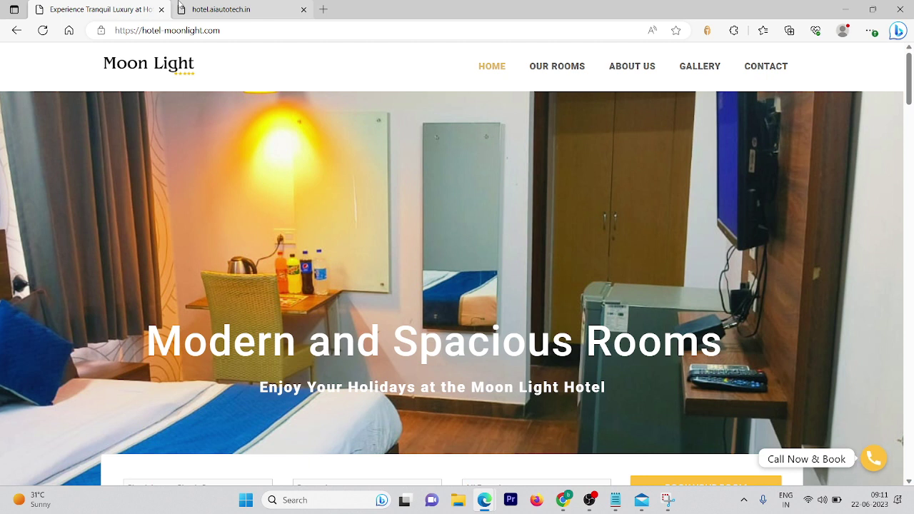
mouse_move(181, 8)
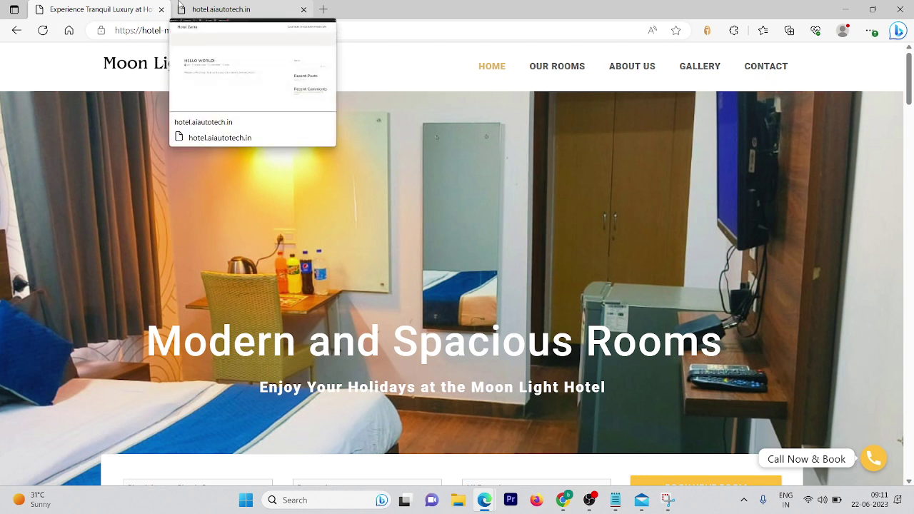
left_click(181, 8)
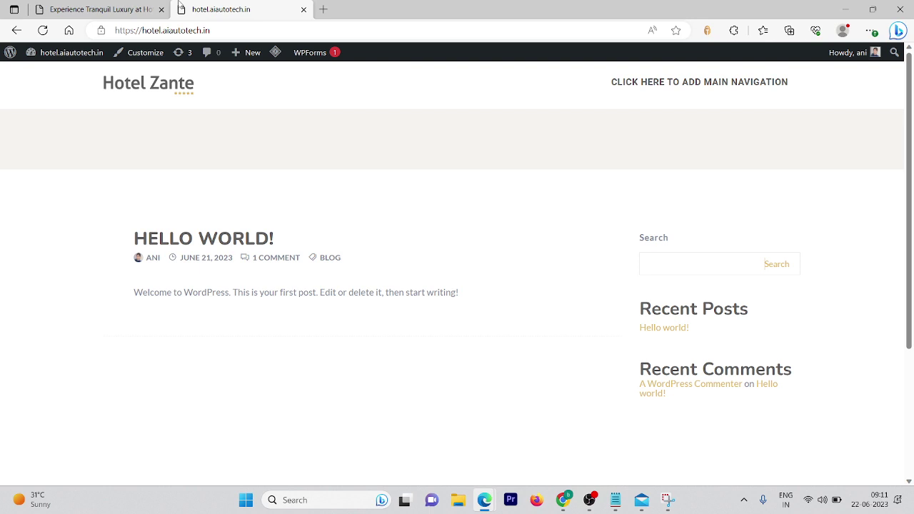
- Open the SHINE ADS site in a new browser tab and search it for "slider revolution"
left_click(322, 7)
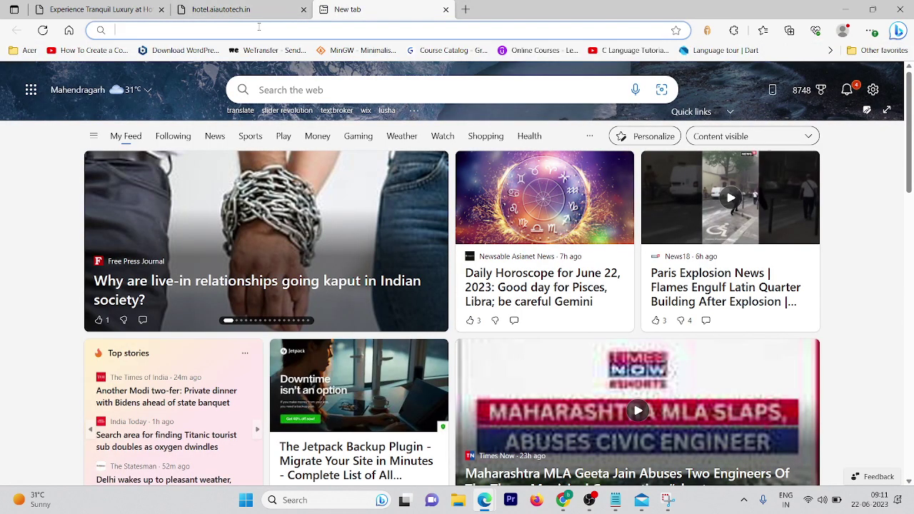
type("shin")
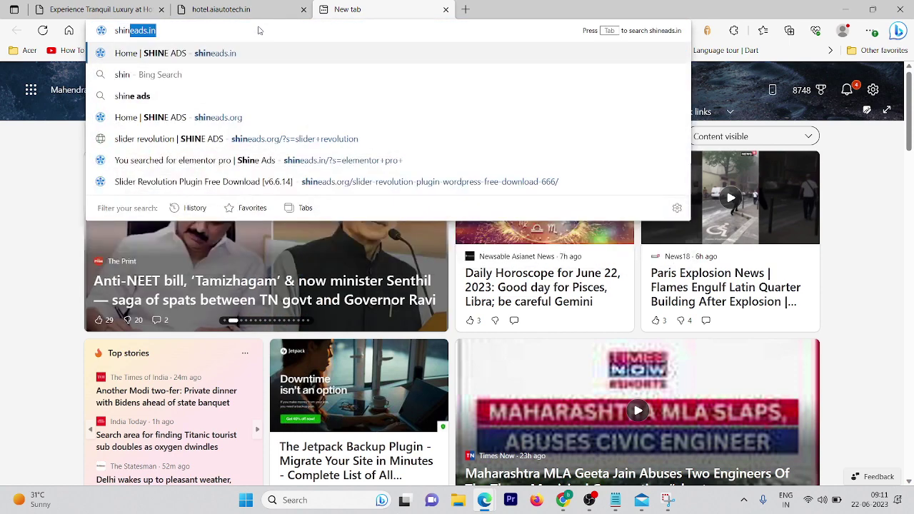
key("Return")
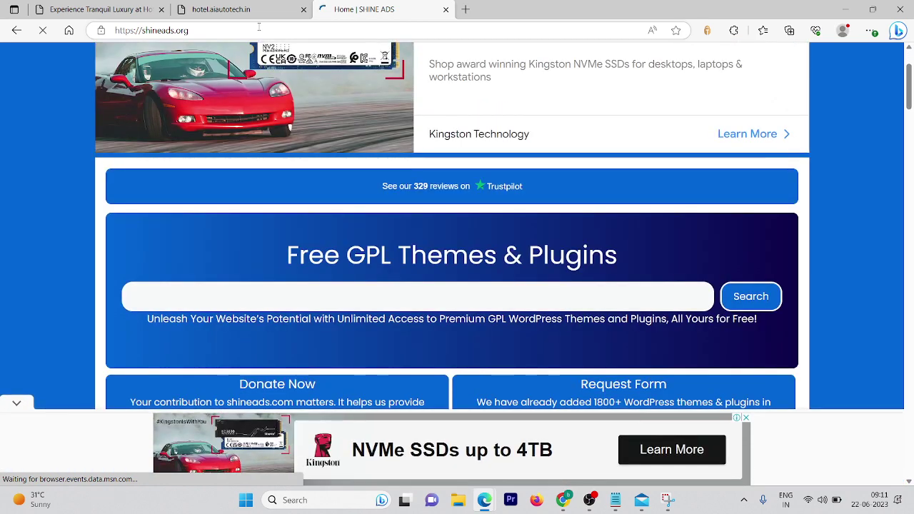
left_click(221, 300)
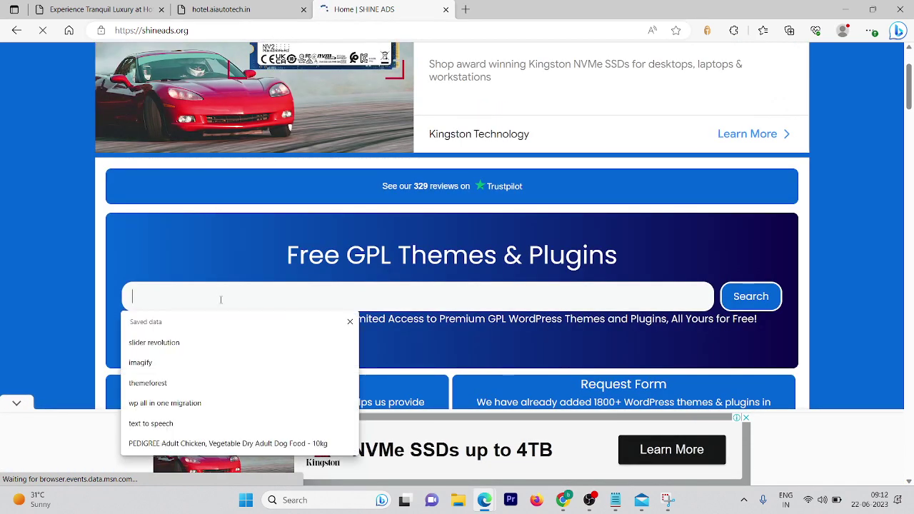
left_click(177, 341)
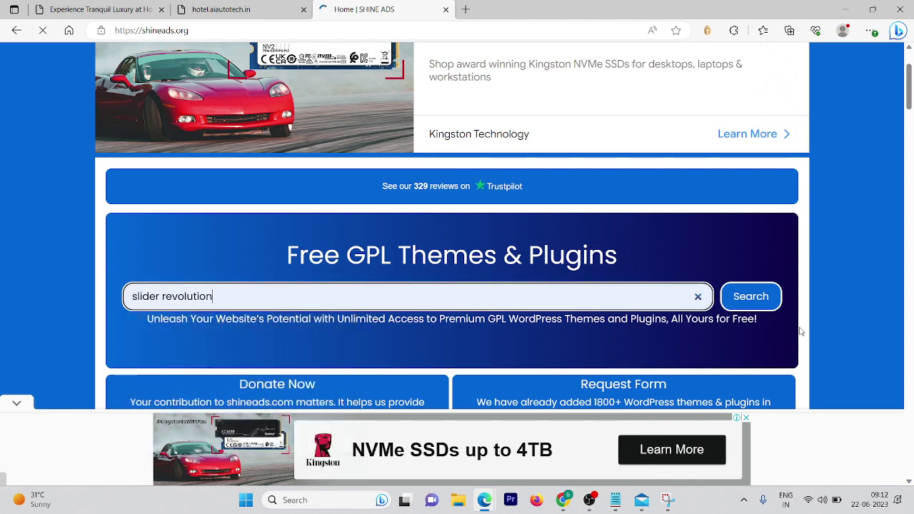
left_click(738, 297)
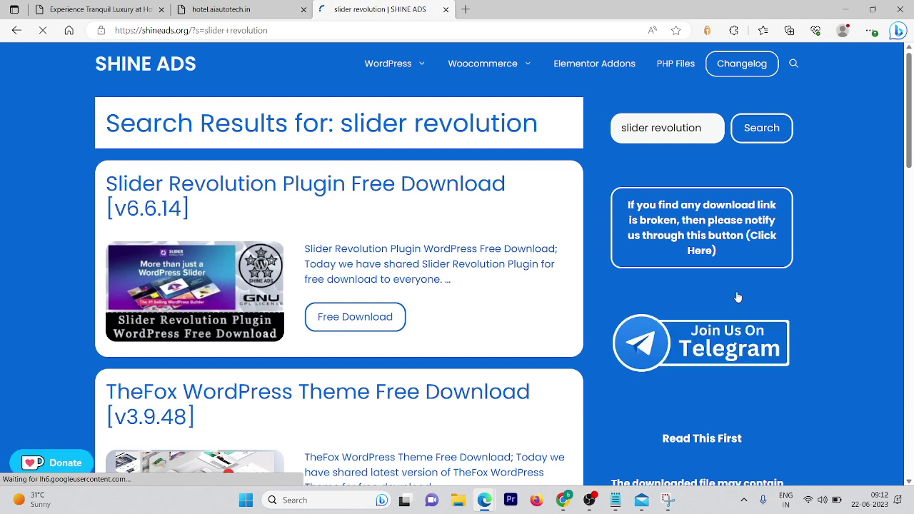
- Open the Slider Revolution Plugin v6.6.14 download page and copy its MediaFire link for revslider_2.zip
left_click(369, 322)
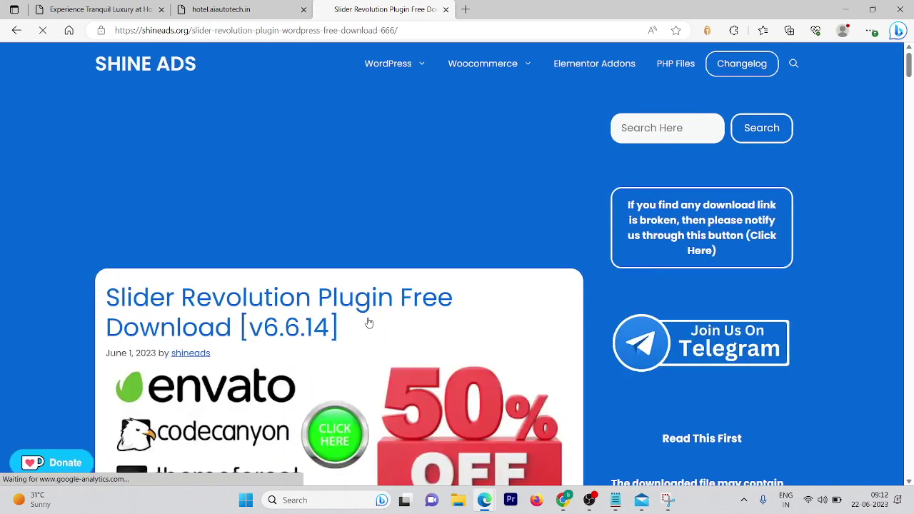
scroll(370, 322, "down", 6)
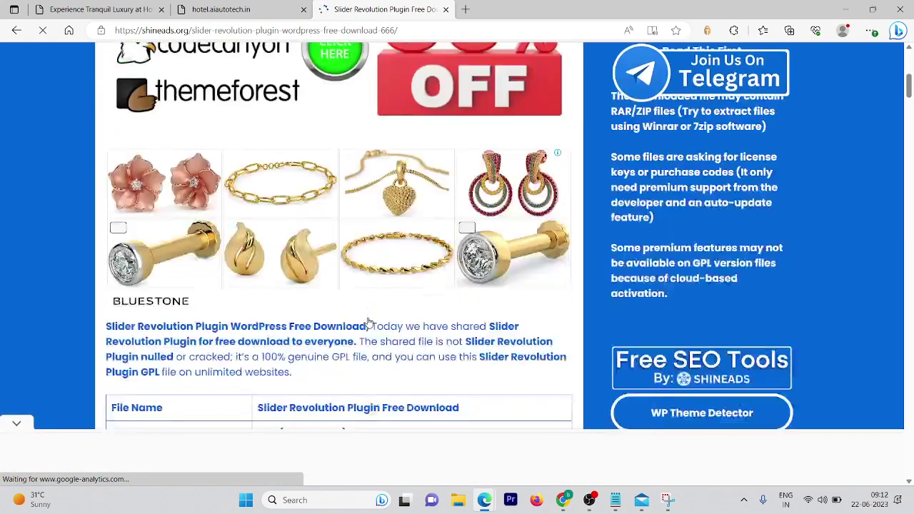
scroll(370, 322, "down", 7)
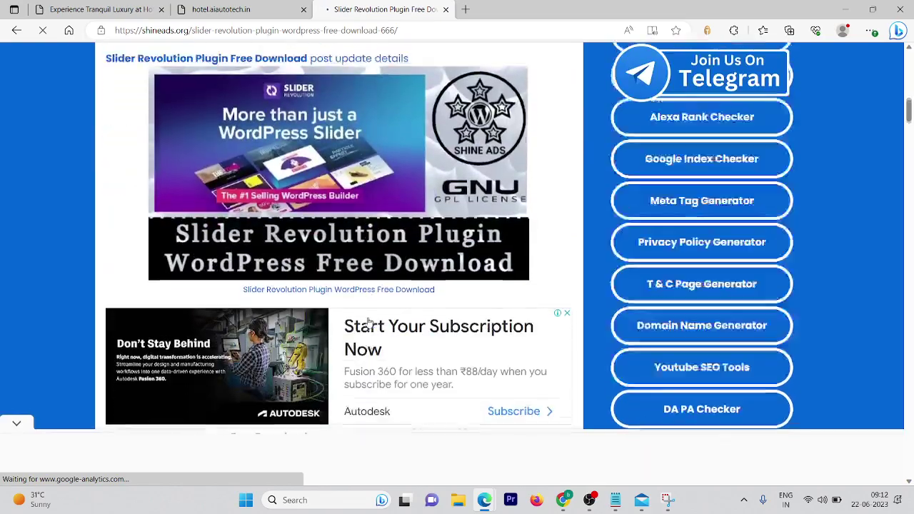
scroll(369, 323, "down", 10)
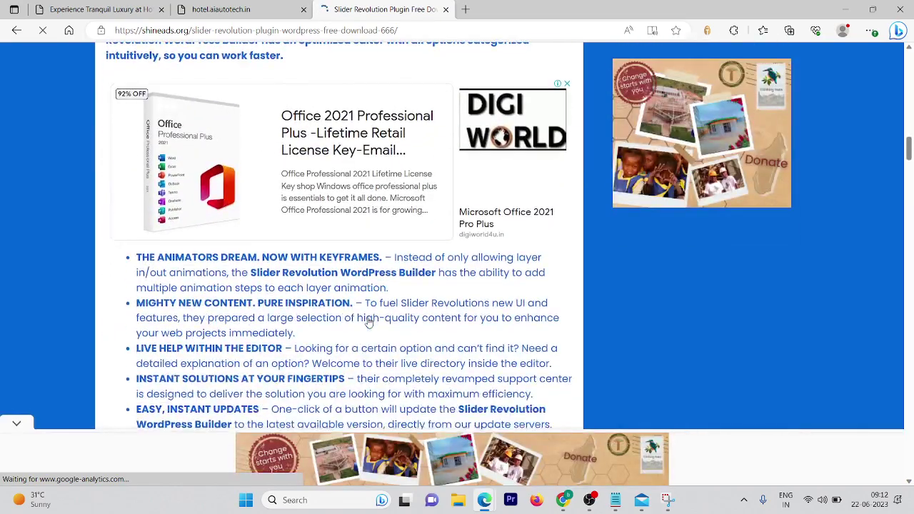
scroll(369, 322, "down", 10)
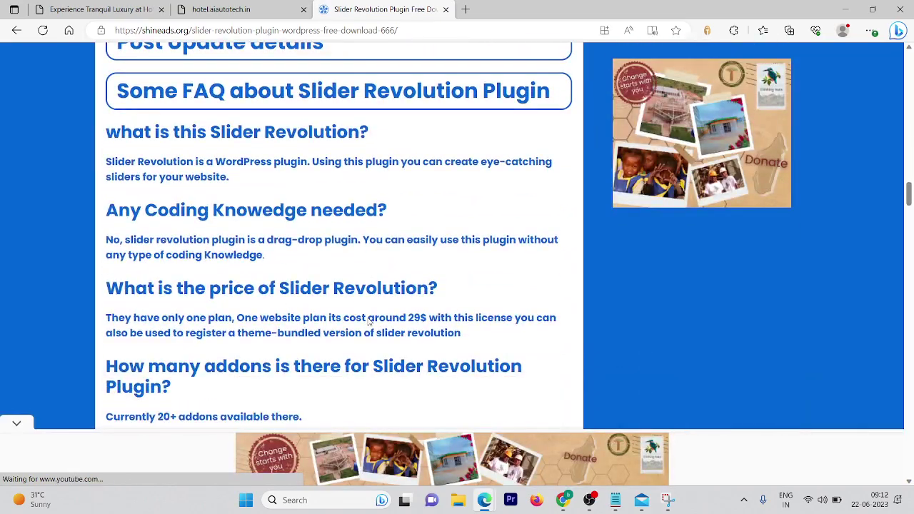
scroll(369, 322, "down", 7)
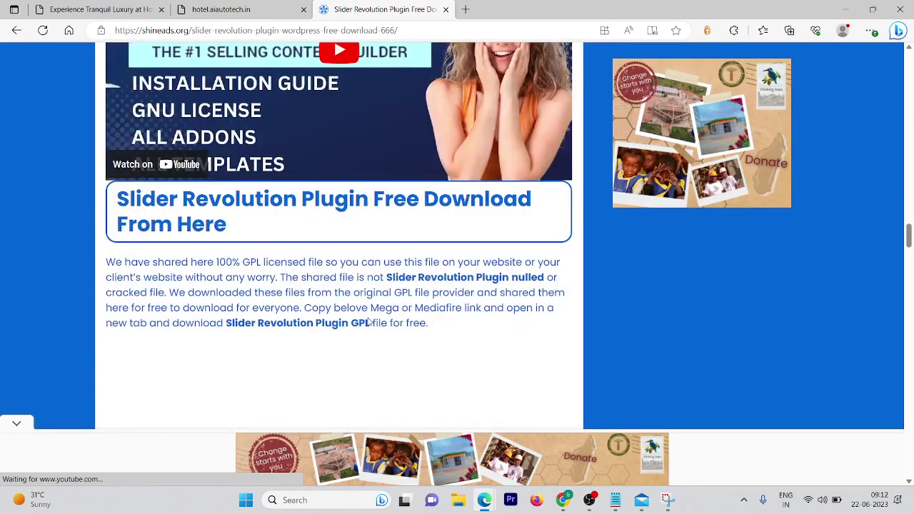
scroll(369, 322, "down", 1)
scroll(369, 322, "down", 5)
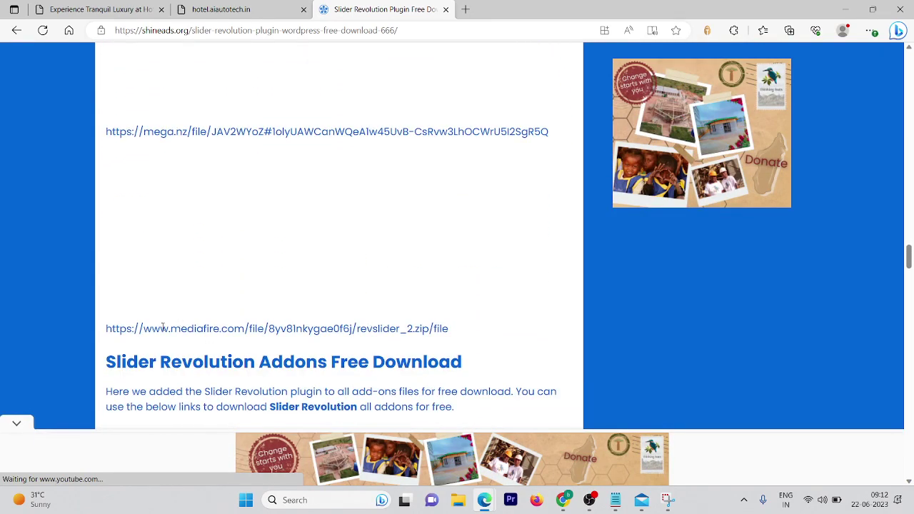
triple_click(155, 329)
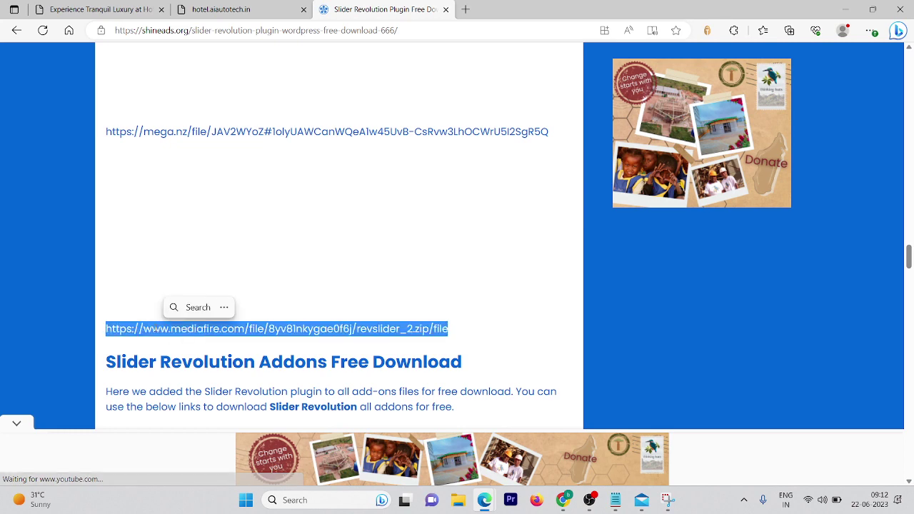
key("ctrl+c")
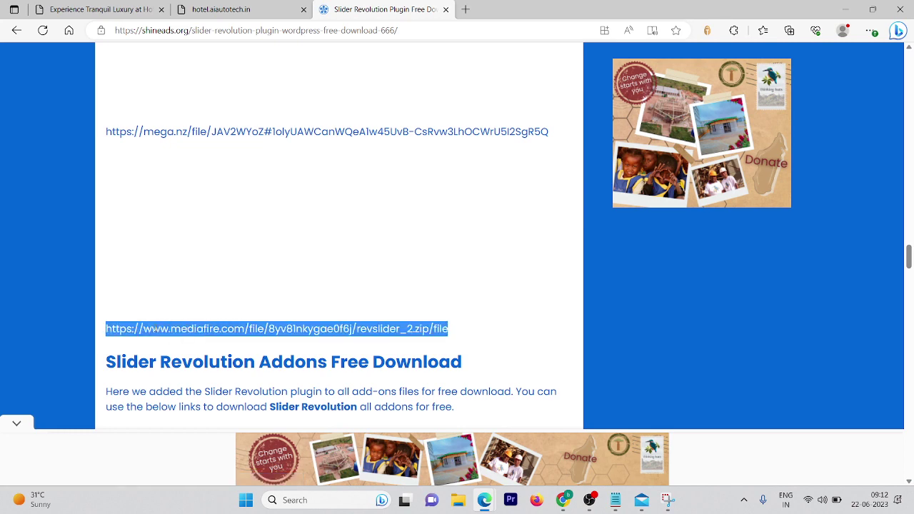
- Open the copied MediaFire link in a new browser tab and download revslider_2.zip
left_click(465, 9)
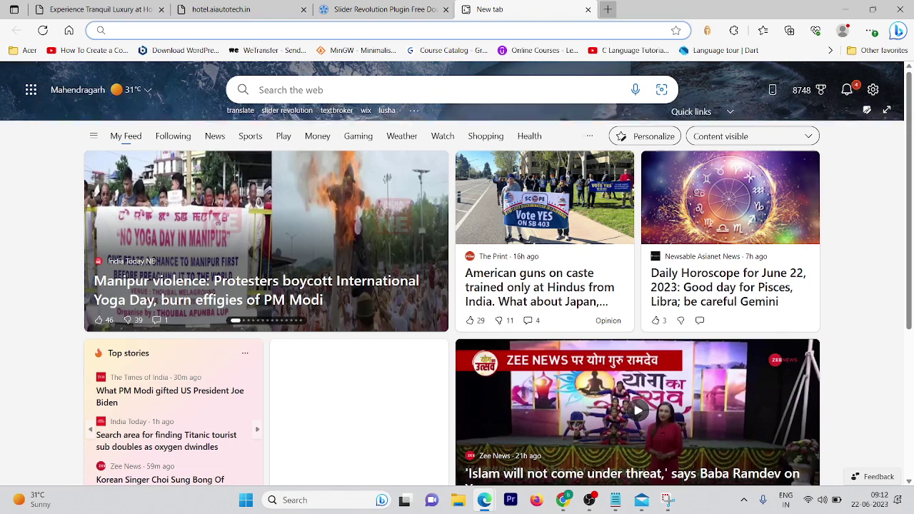
key("ctrl+v")
key("Return")
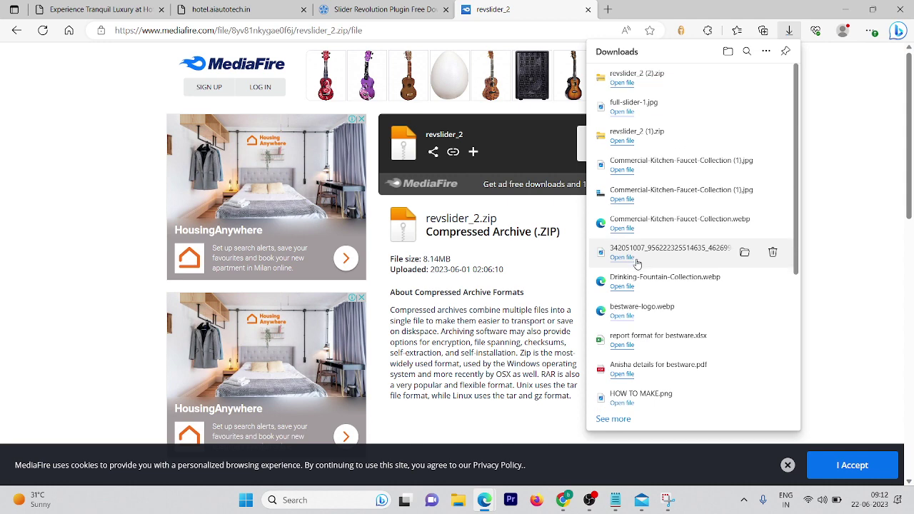
- Return to the hotel.aiautotech.in site and open the Add Plugins page from its WordPress dashboard
left_click(228, 9)
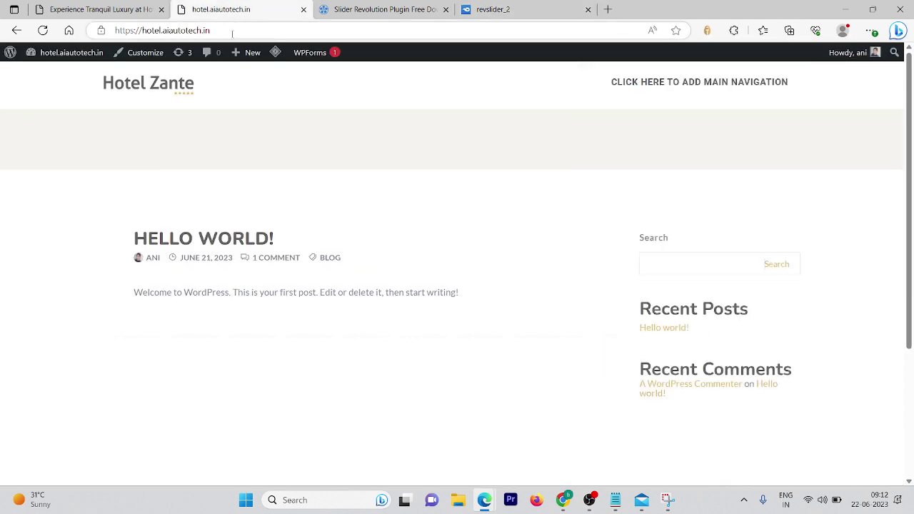
left_click(61, 56)
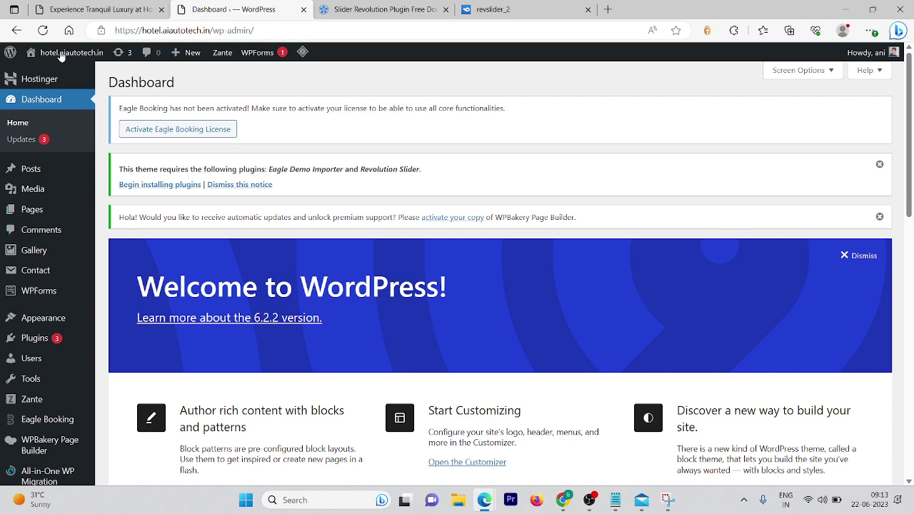
scroll(60, 55, "down", 2)
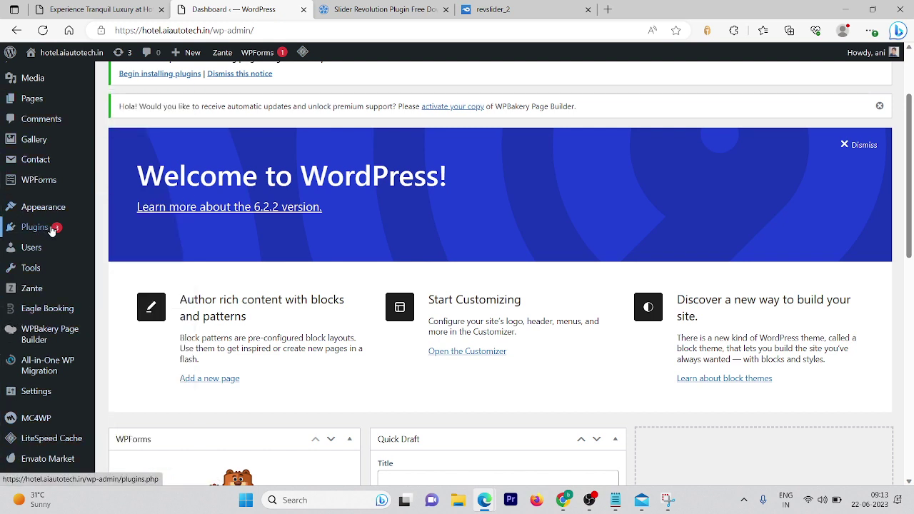
mouse_move(50, 227)
left_click(124, 246)
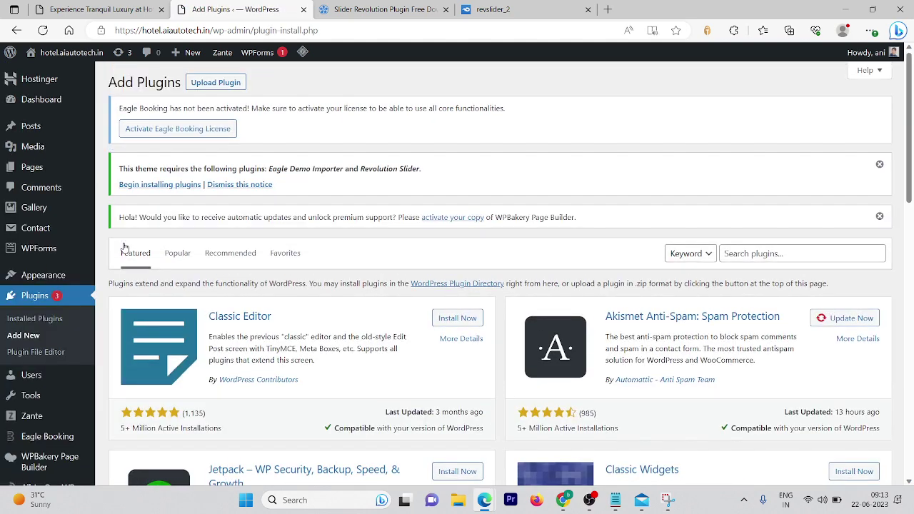
- Upload the plugin archive revslider_2 (2).zip from the Downloads folder and install it
mouse_move(213, 75)
left_click(207, 82)
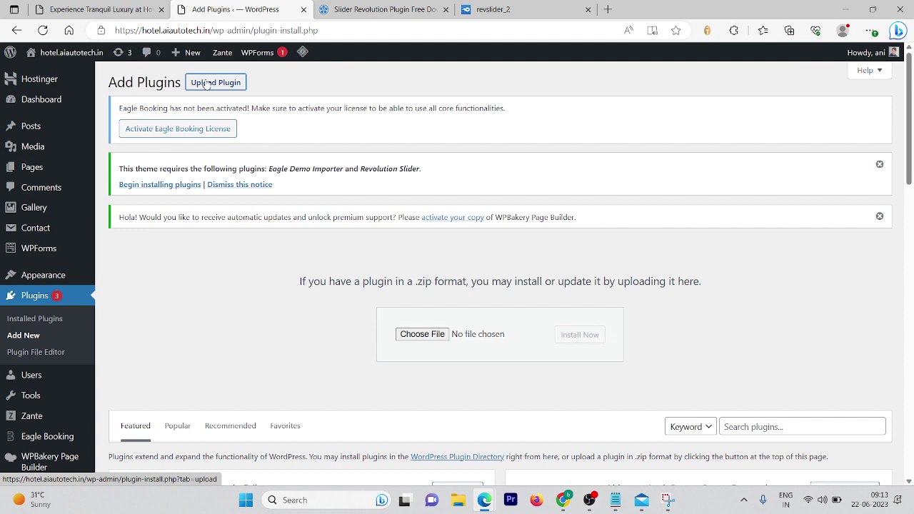
left_click(413, 338)
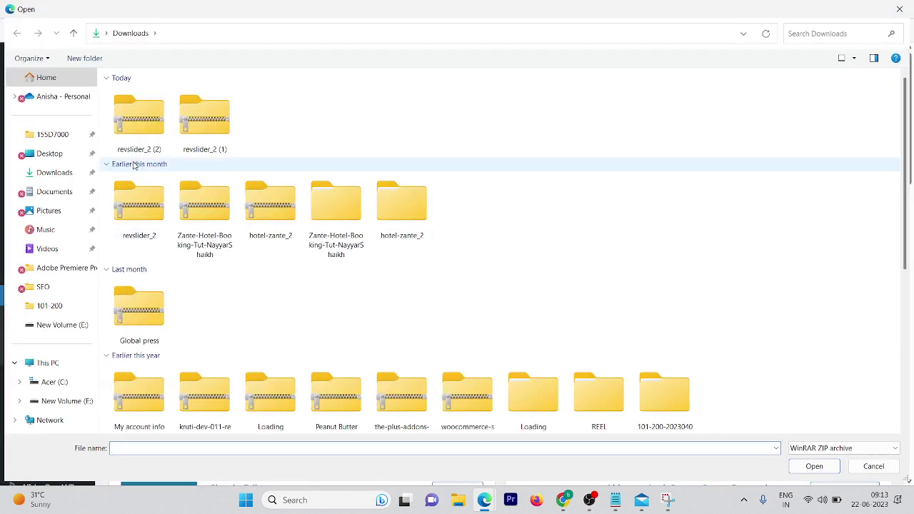
left_click(121, 129)
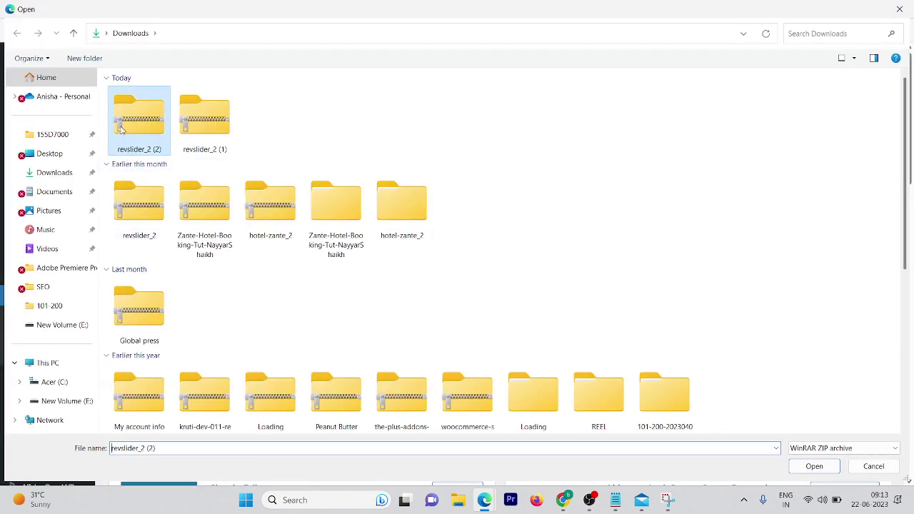
double_click(121, 129)
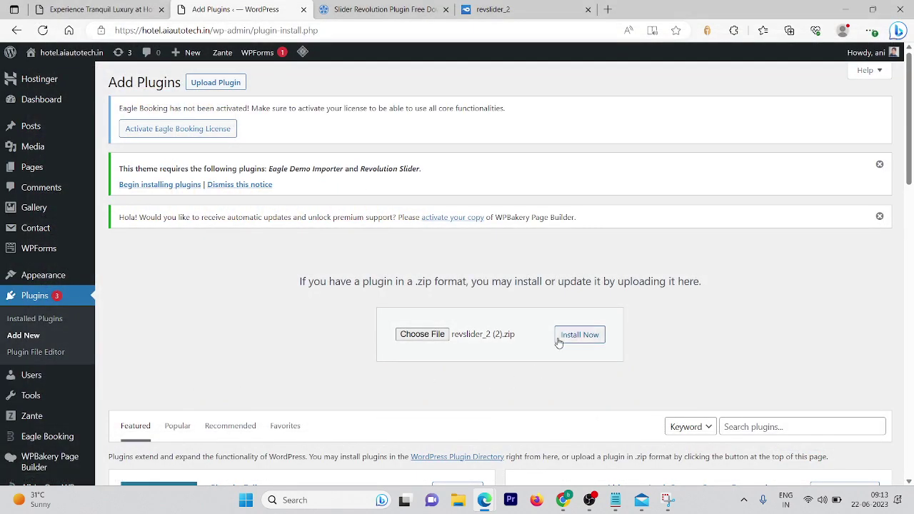
left_click(560, 340)
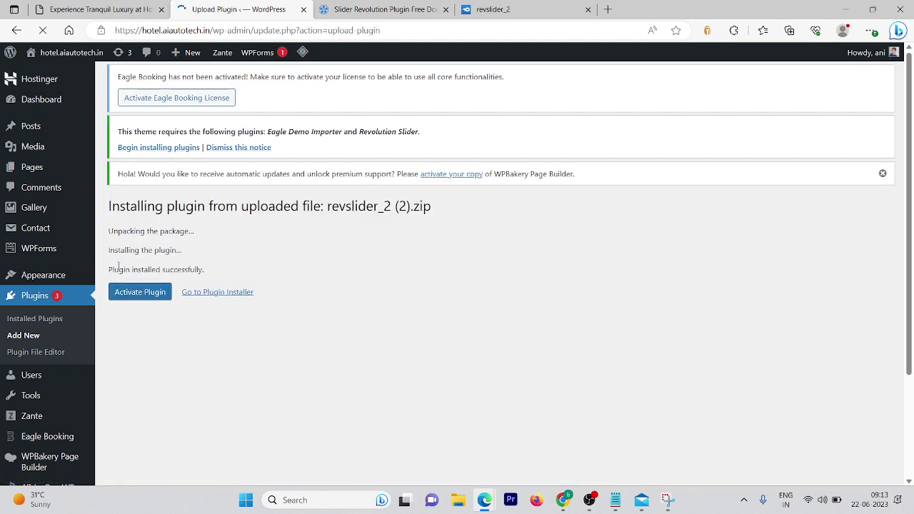
- Activate the installed Slider Revolution plugin and dismiss its welcome window
left_click_drag(118, 269, 178, 270)
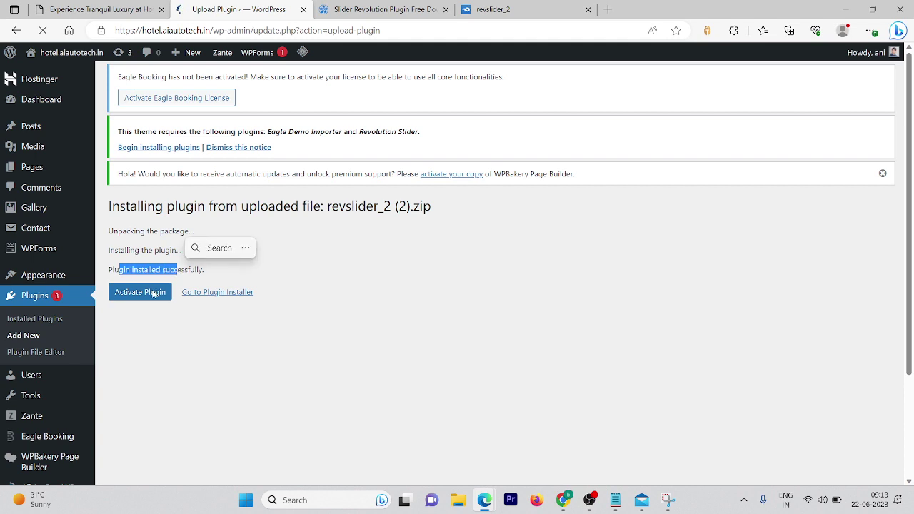
left_click(153, 293)
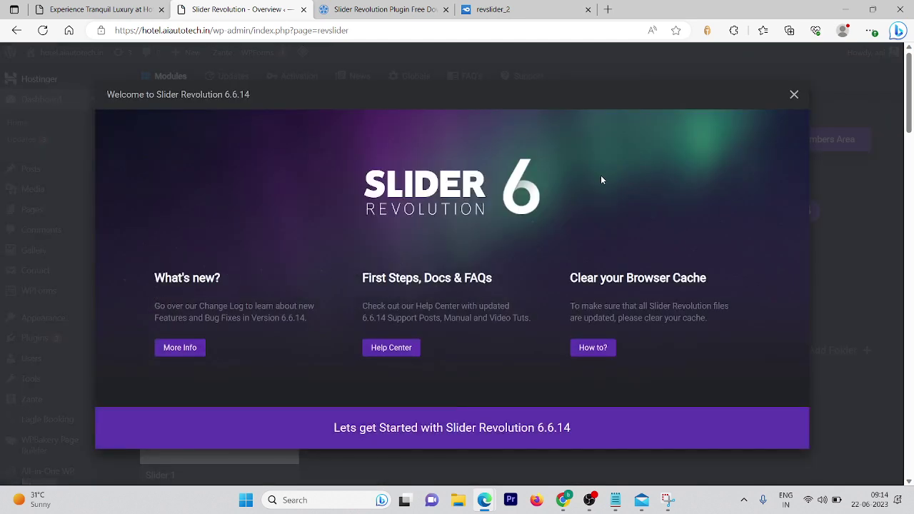
left_click(794, 92)
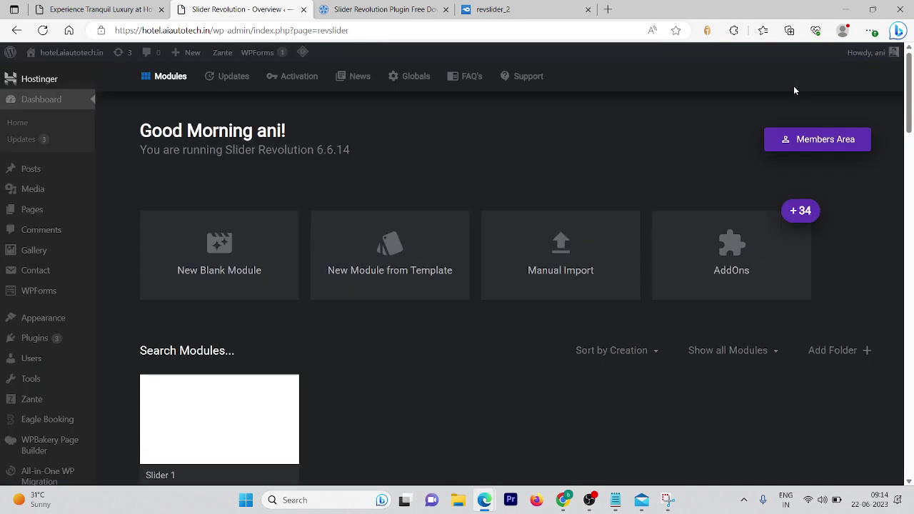
- Look over the Slider Revolution overview page and its module template library, closing the library without choosing a template
left_click_drag(913, 107, 913, 207)
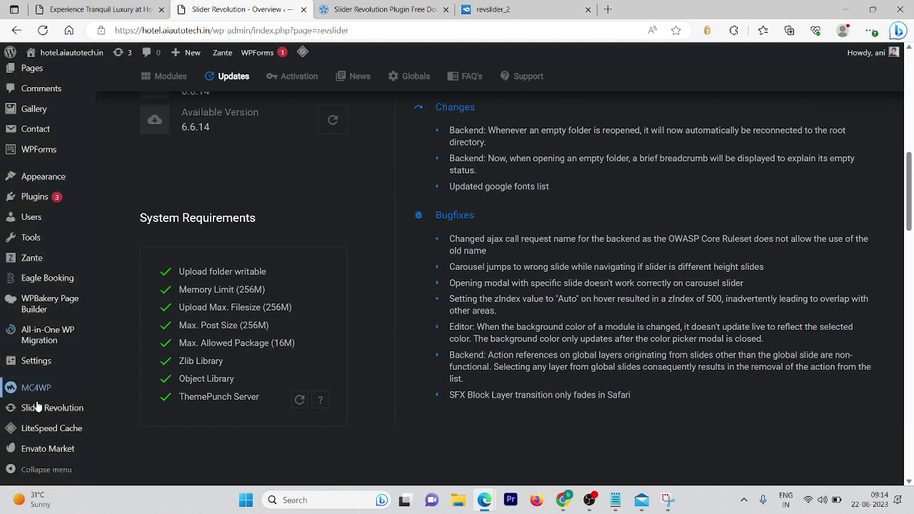
mouse_move(45, 412)
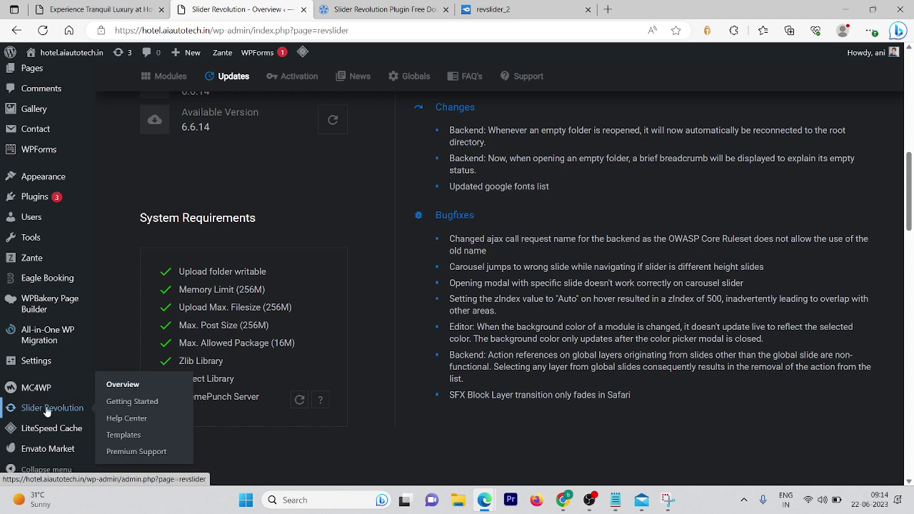
left_click(135, 402)
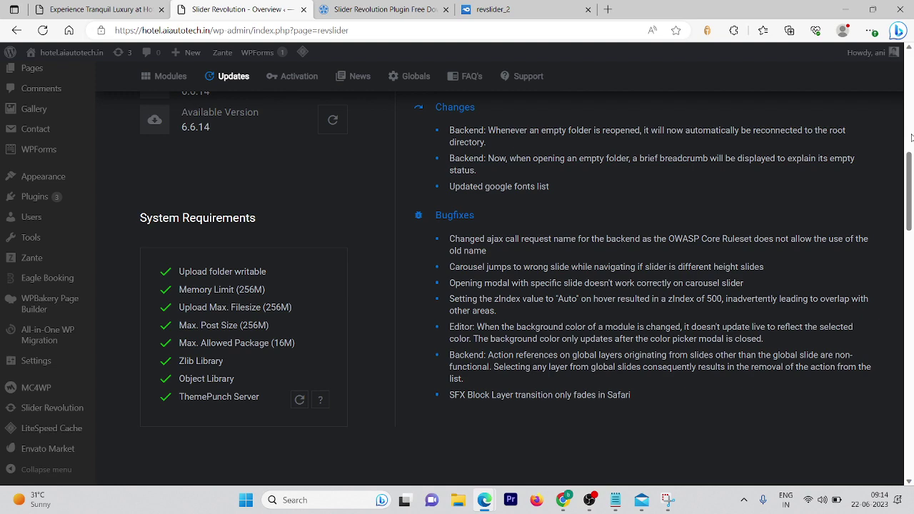
left_click_drag(913, 125, 818, 94)
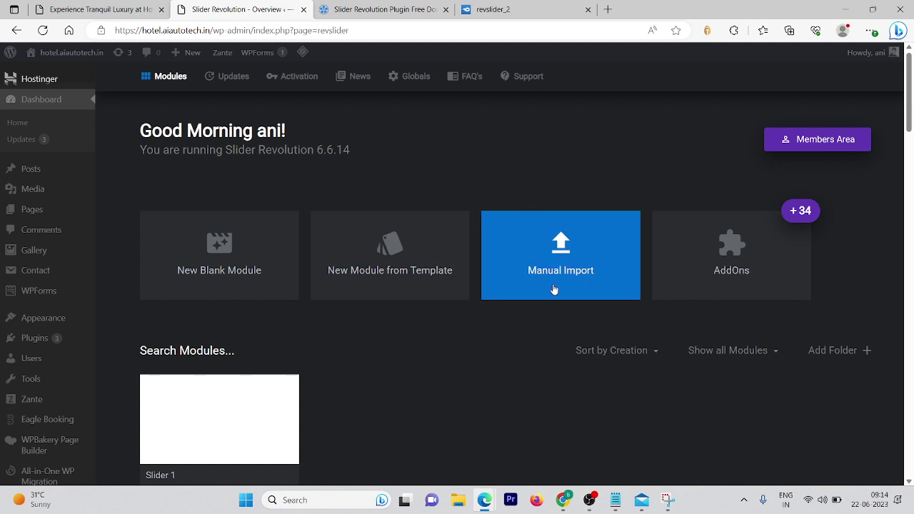
left_click(364, 259)
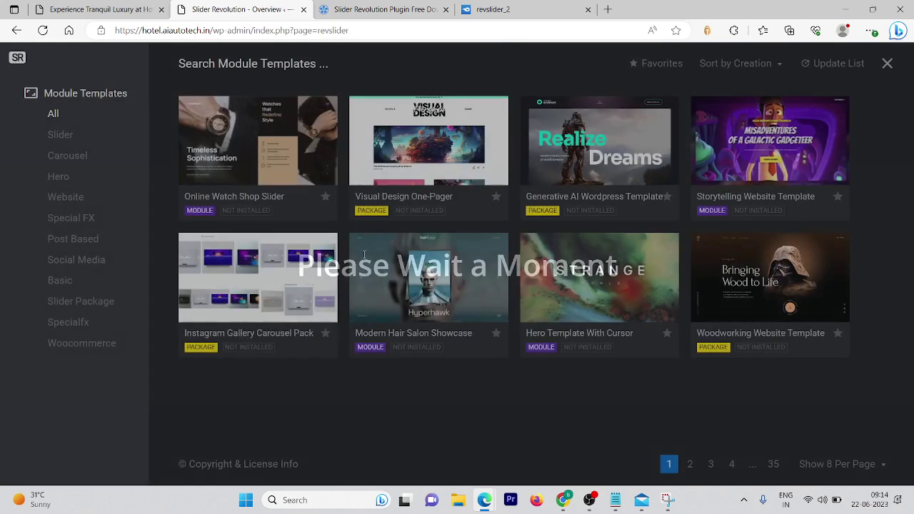
mouse_move(223, 212)
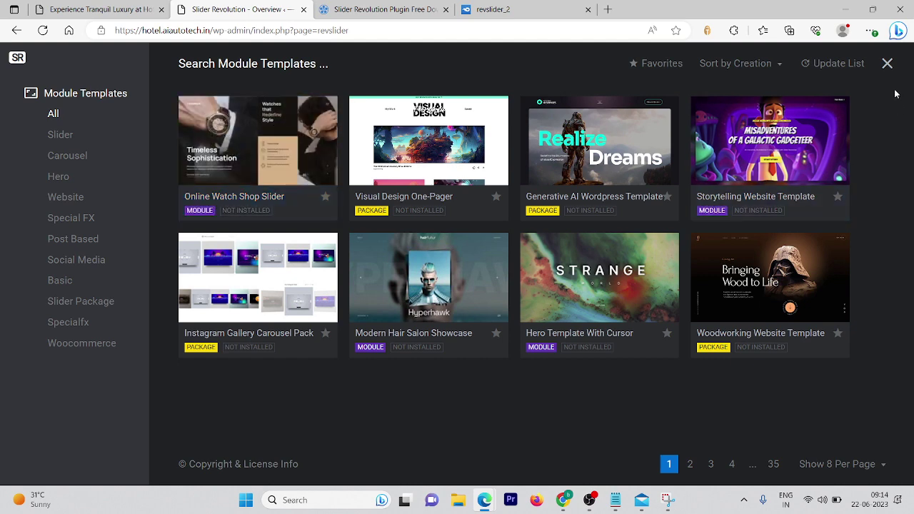
left_click(879, 64)
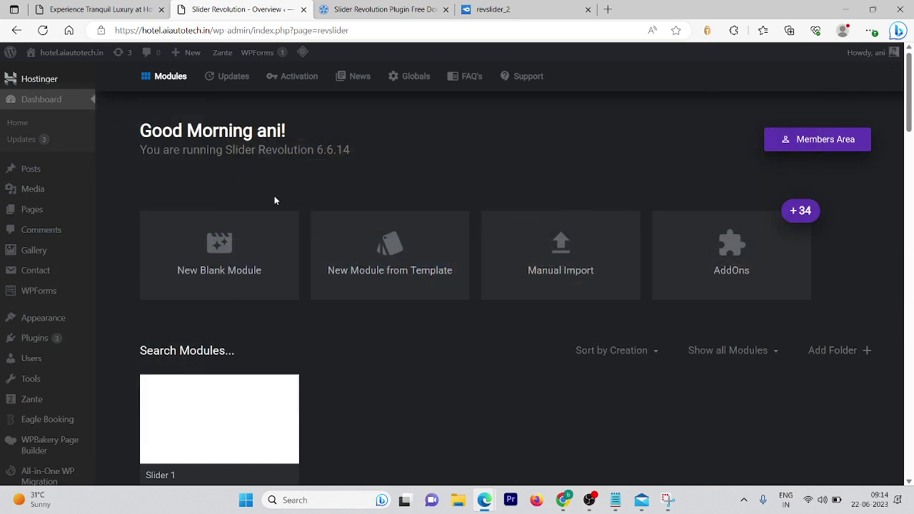
- Create a new blank slider module, quit its guides, and discard a trial image layer
left_click(223, 269)
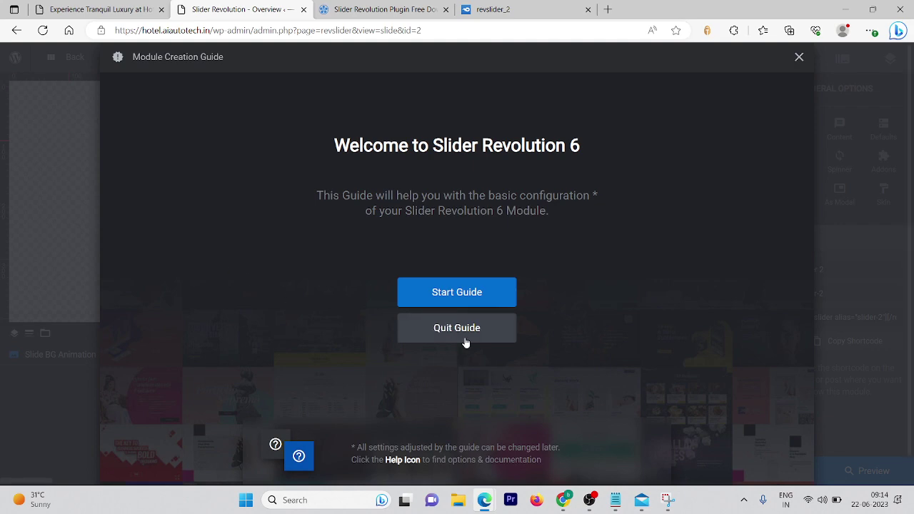
left_click(465, 341)
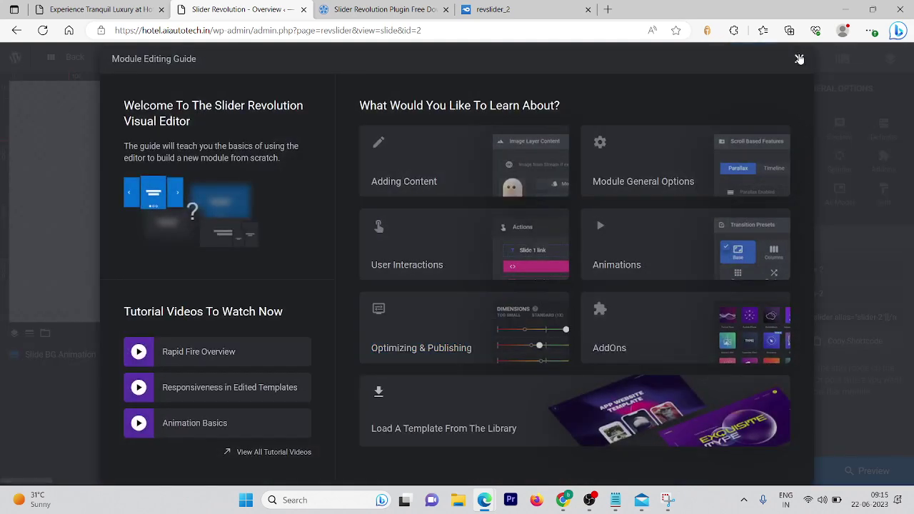
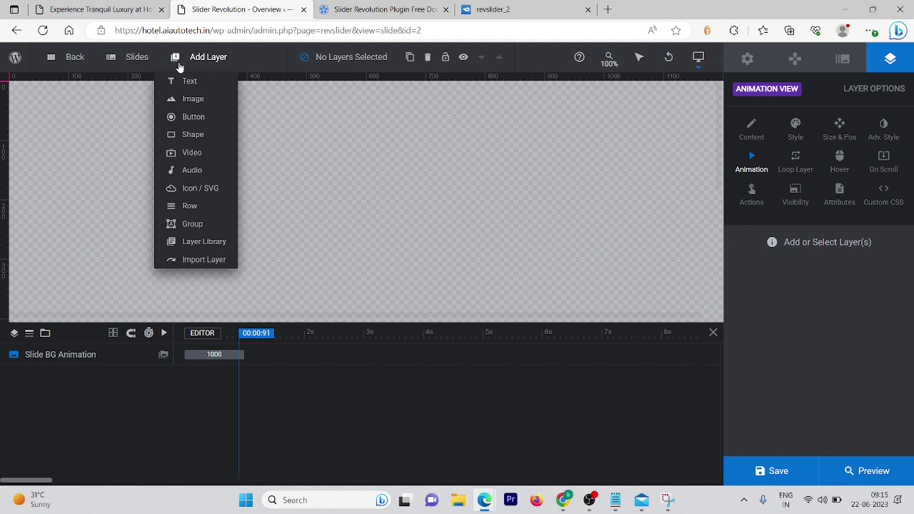
left_click(196, 100)
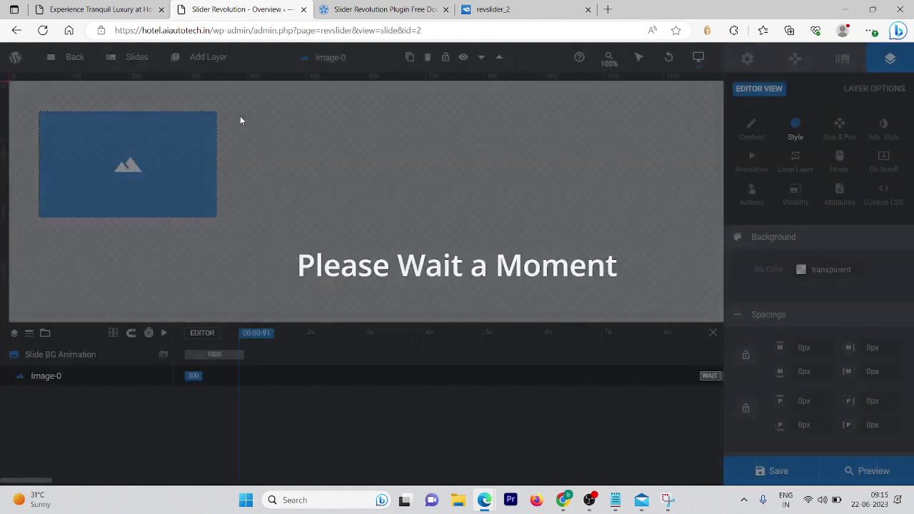
key("Delete")
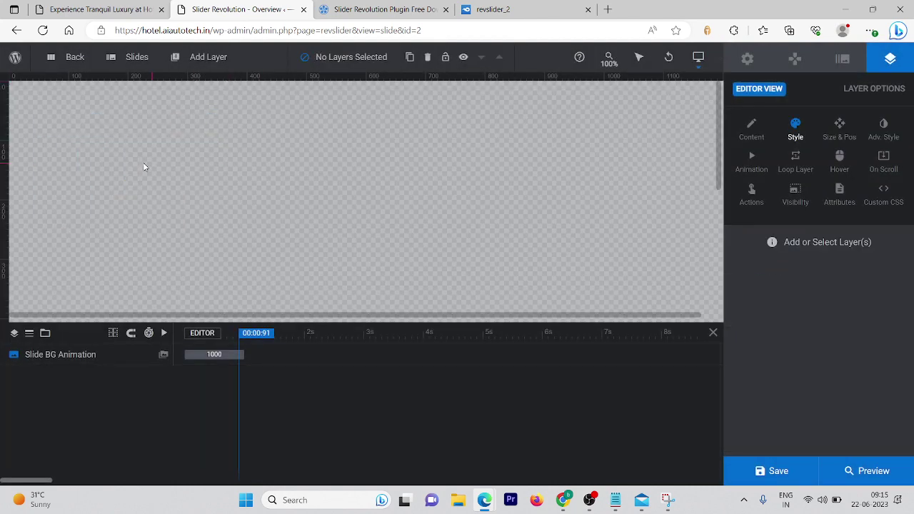
- Set the slide background's source type to Image and open the media library to choose the picture
left_click(163, 356)
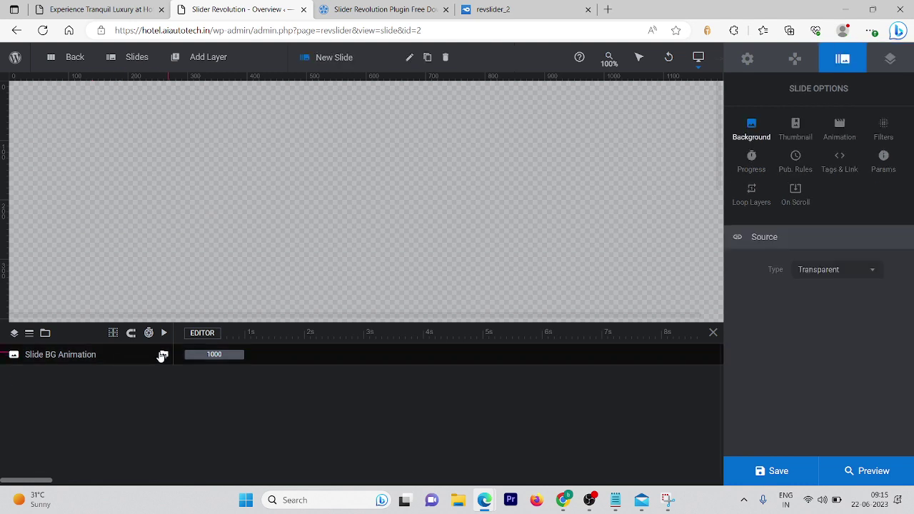
left_click(822, 273)
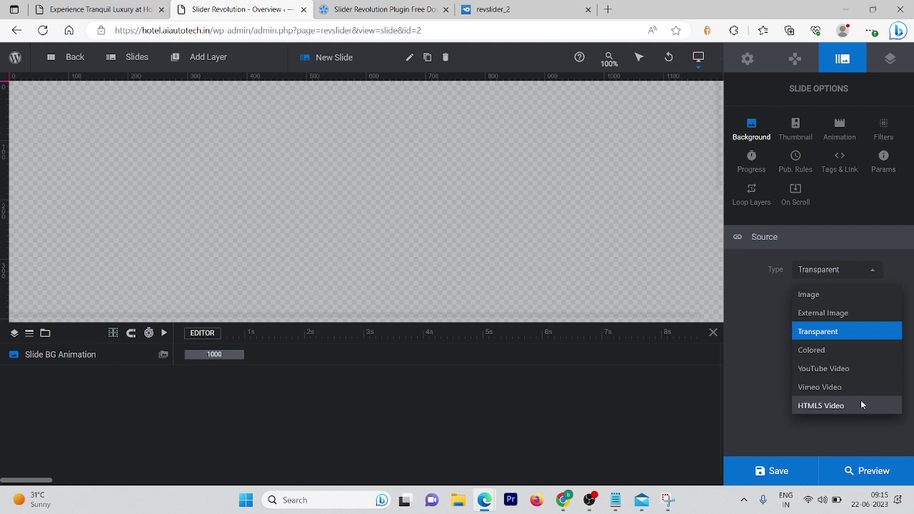
left_click(814, 299)
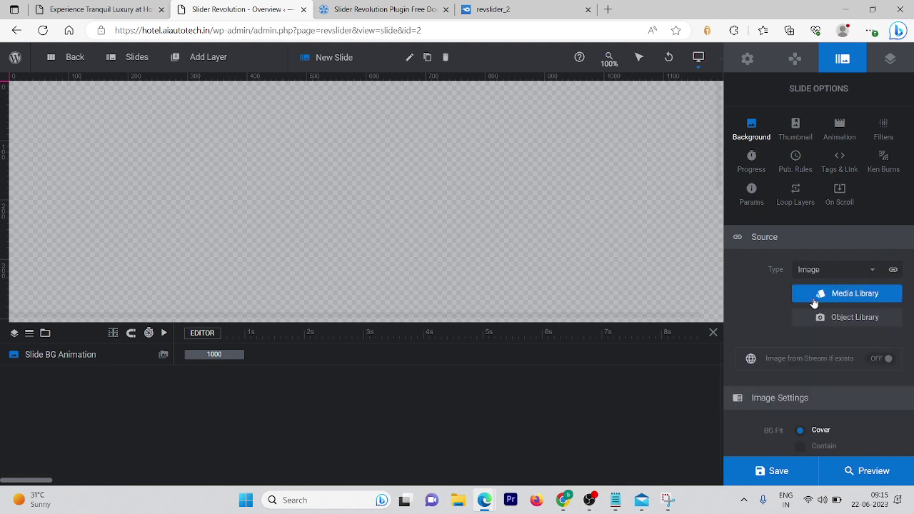
left_click(839, 295)
left_click(837, 295)
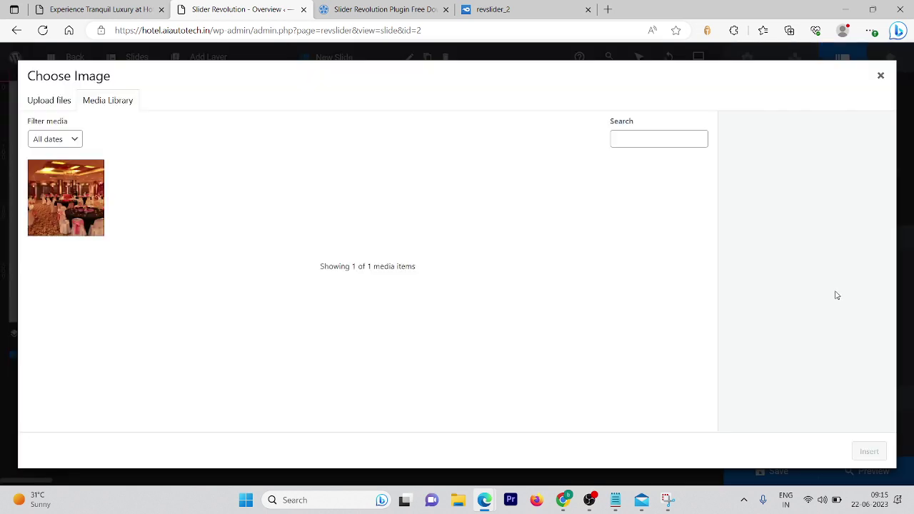
- Upload full-slider-1.jpg, insert it as the slide background and save the module
left_click(38, 108)
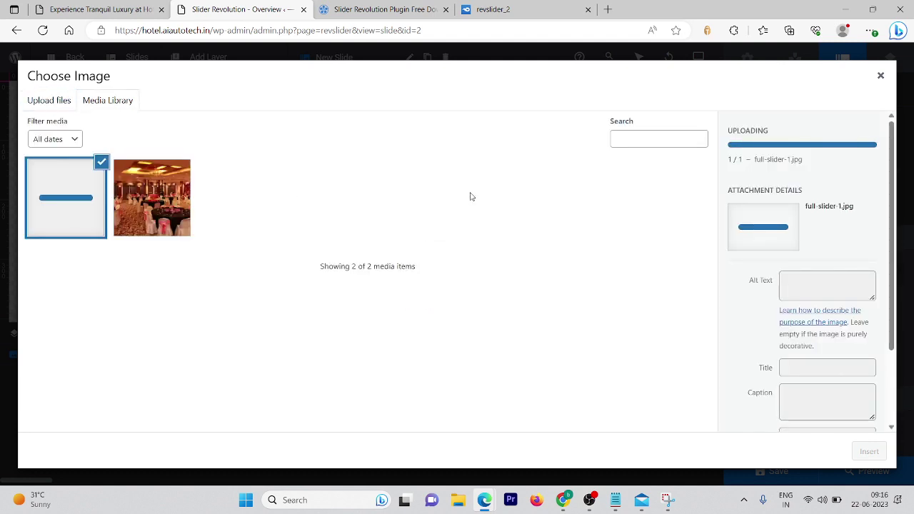
left_click(836, 278)
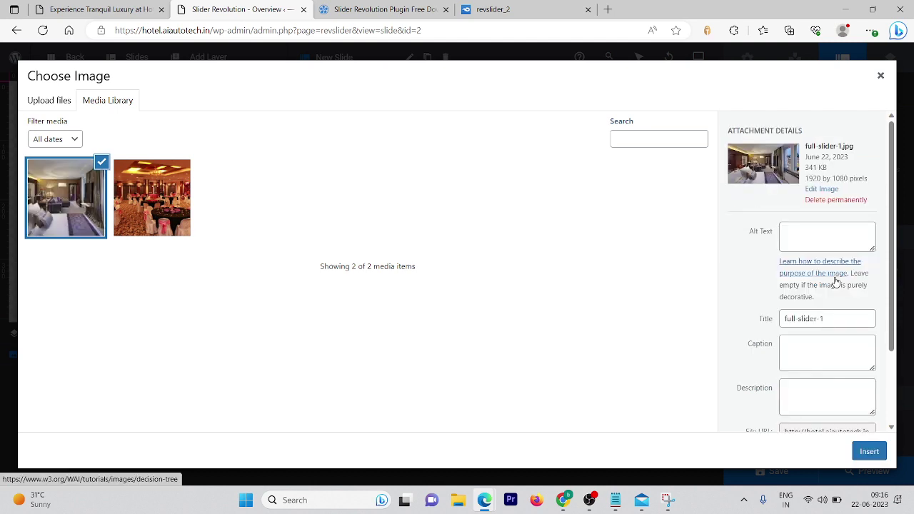
double_click(800, 314)
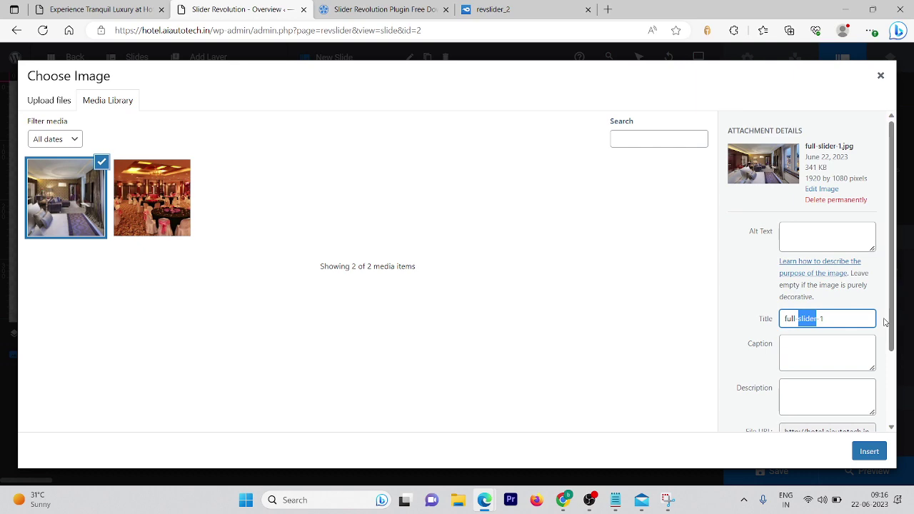
left_click(868, 452)
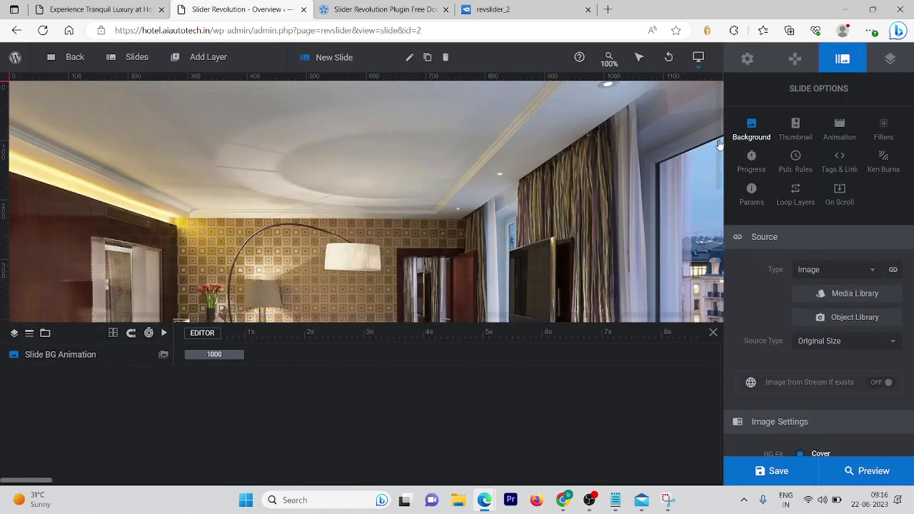
scroll(693, 297, "down", 10)
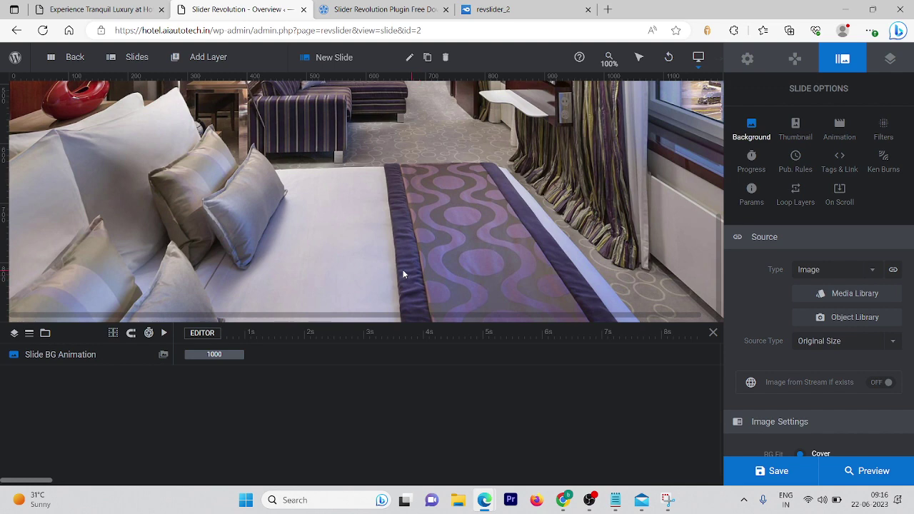
left_click(775, 469)
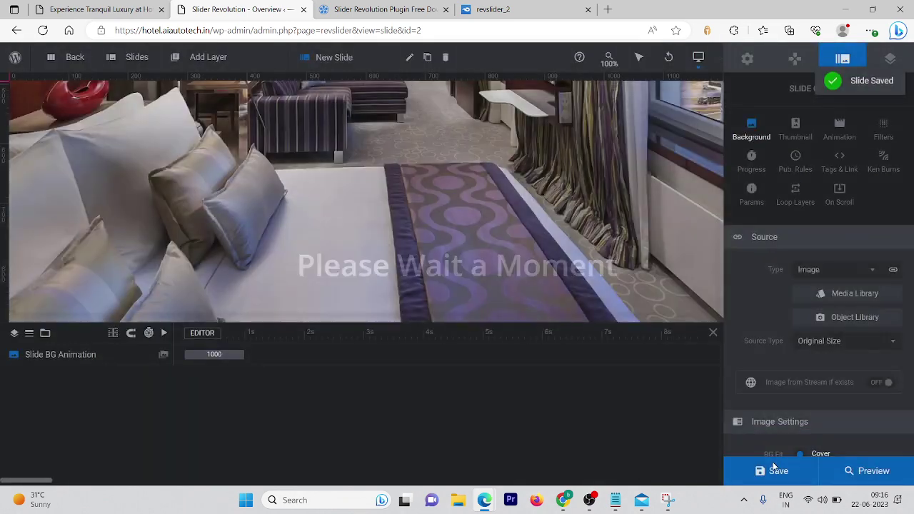
- Copy the slider-2 module's shortcode from the module general options
left_click(842, 169)
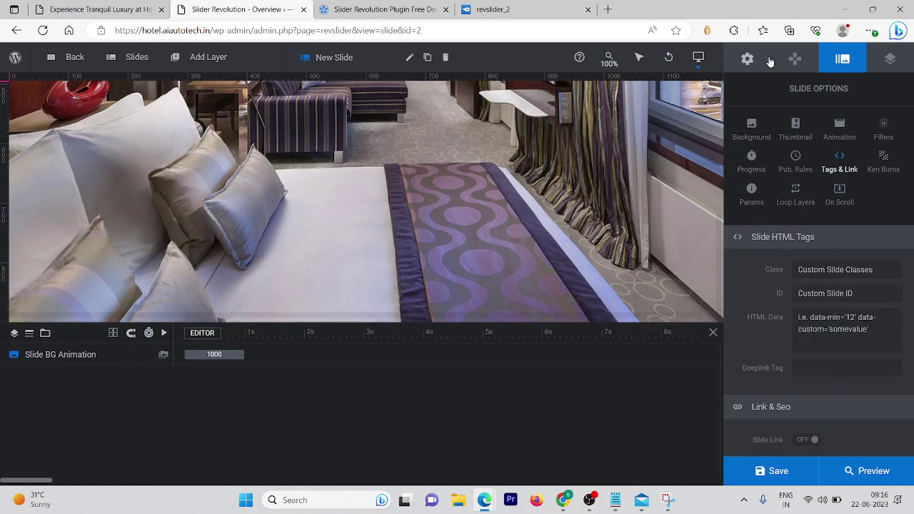
left_click(748, 59)
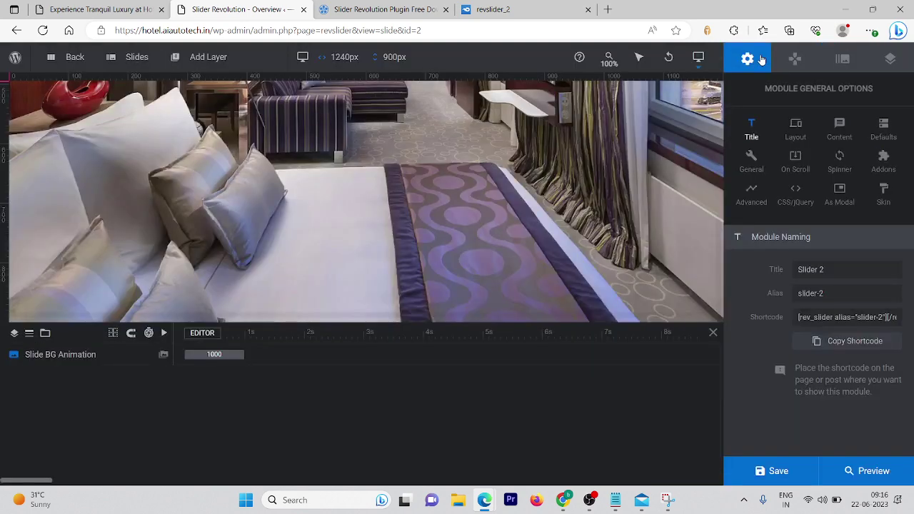
left_click(798, 317)
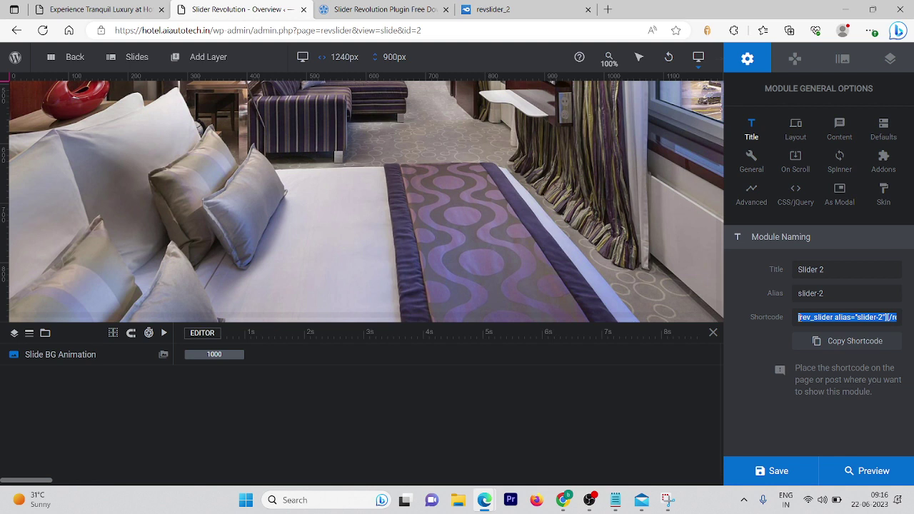
left_click_drag(798, 317, 793, 317)
- Load the hotel.aiautotech.in WordPress admin in the plugin download page's browser tab and open the Add Plugins page
left_click(385, 8)
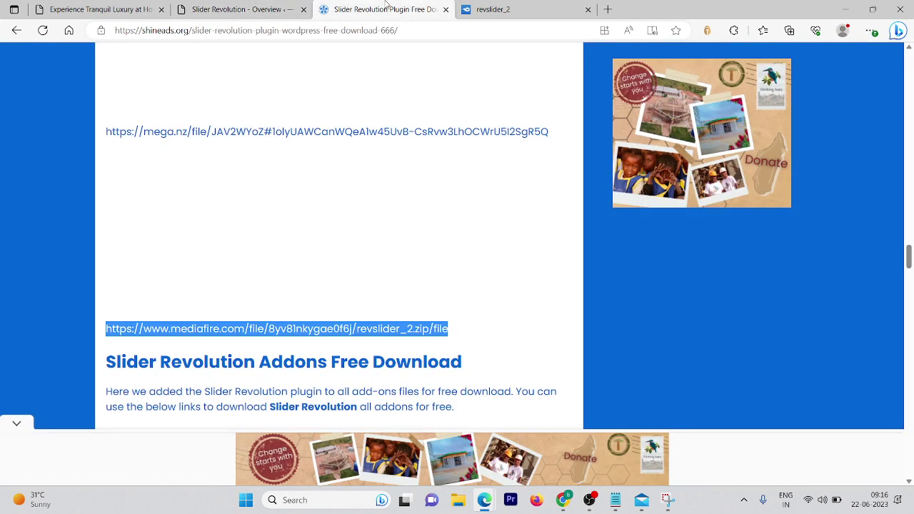
left_click(355, 31)
type("ho")
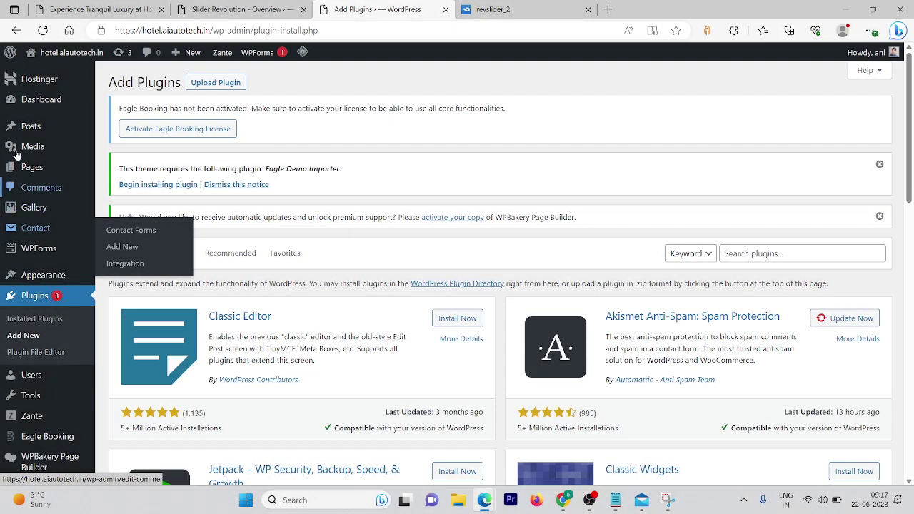
mouse_move(39, 167)
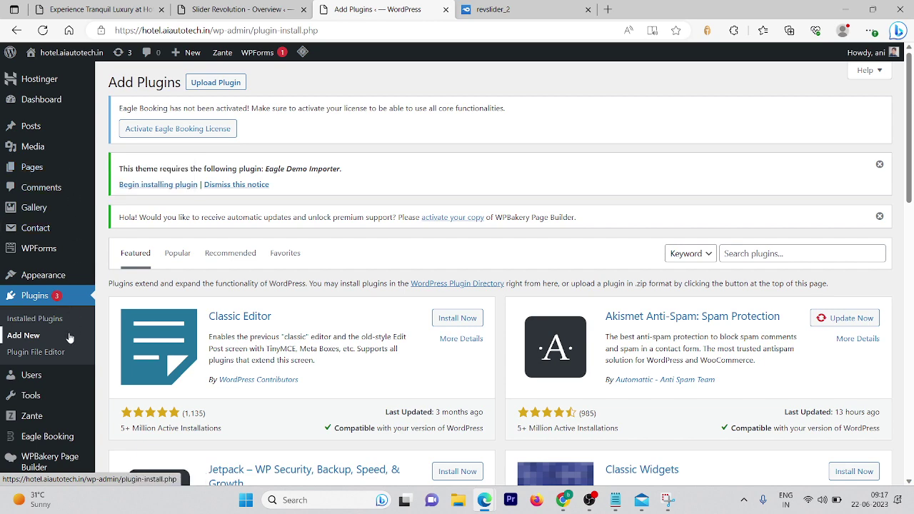
left_click(51, 323)
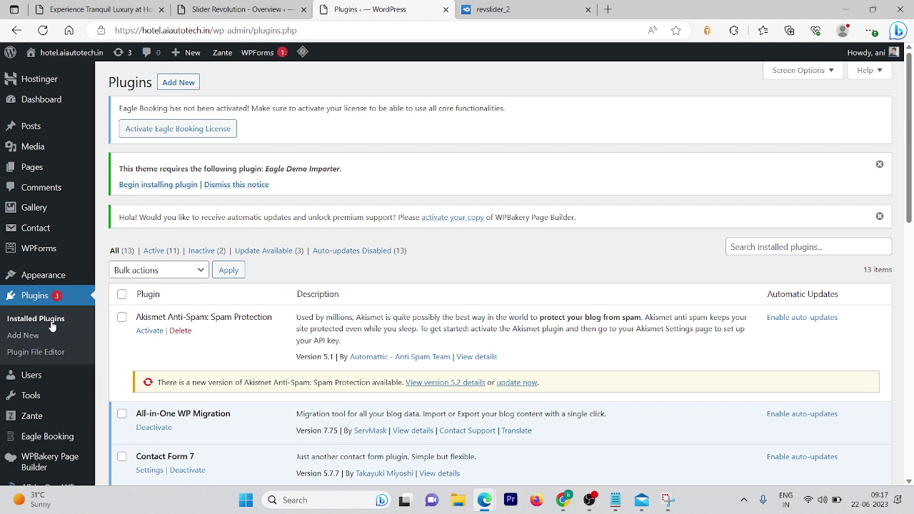
left_click(173, 86)
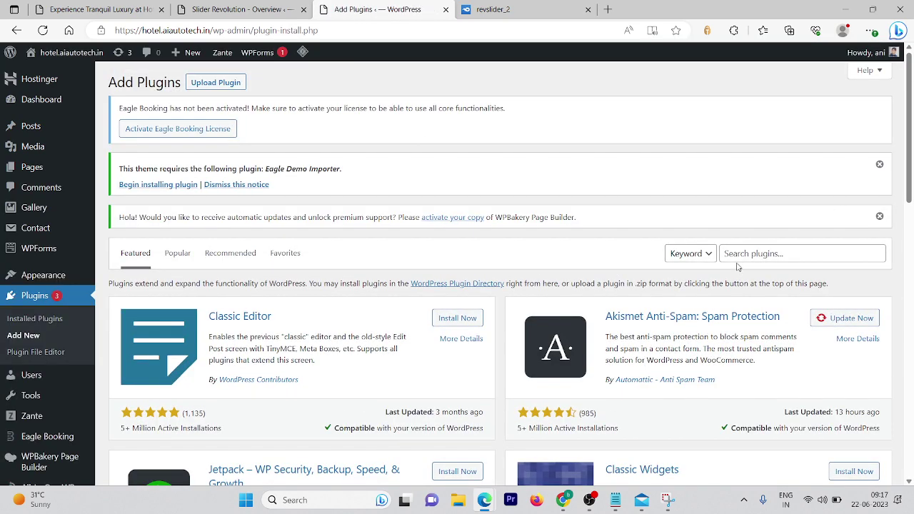
- Find the Elementor Website Builder plugin by searching for elementor, then install and activate it
left_click(725, 253)
type("elem")
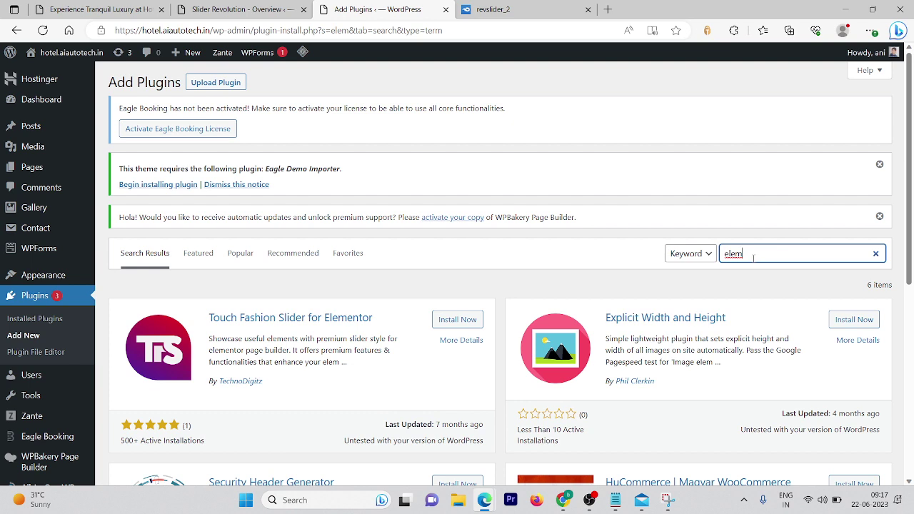
left_click(753, 259)
type("enter")
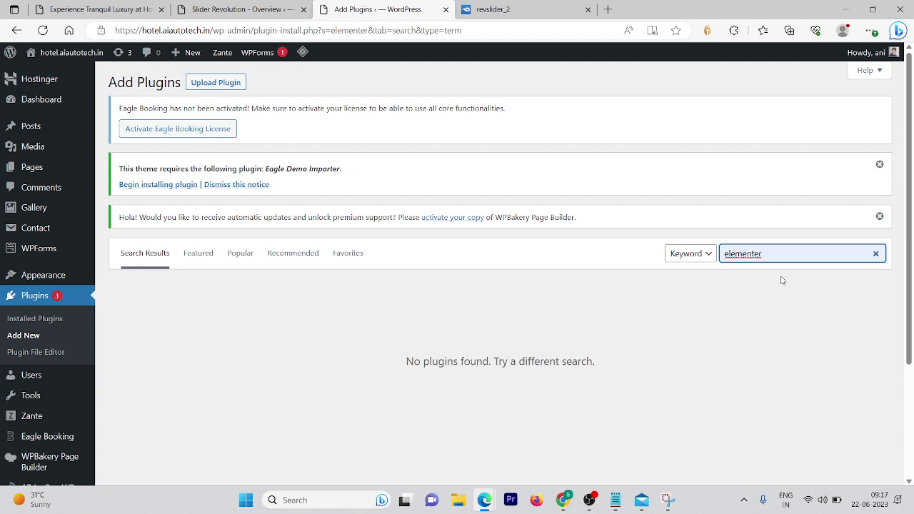
key("BackSpace")
key("BackSpace")
type("or")
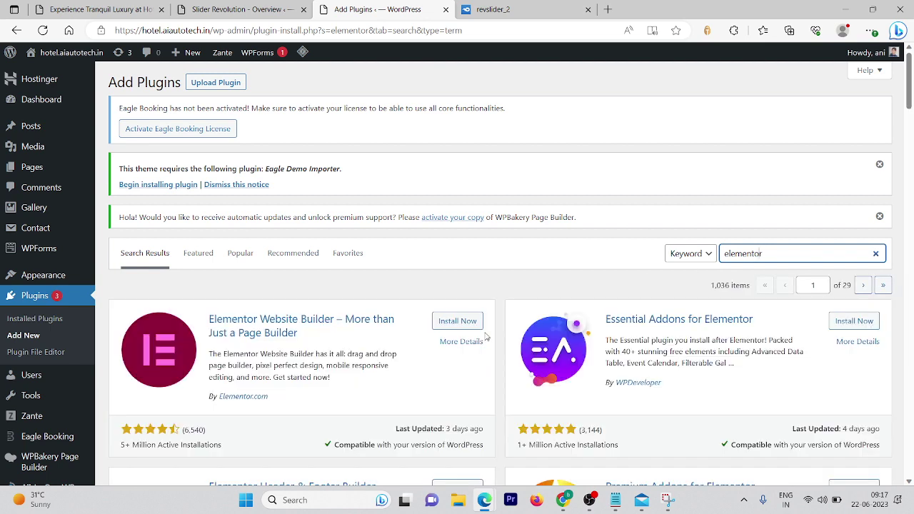
left_click(453, 320)
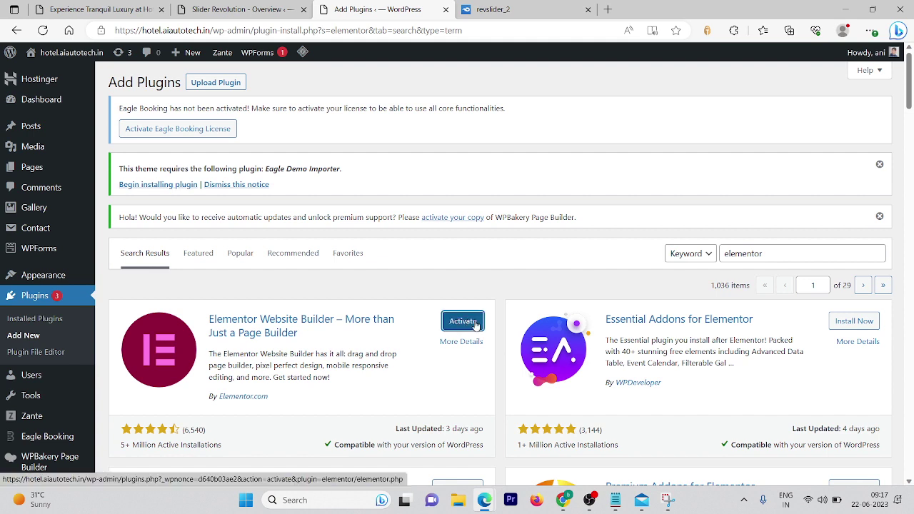
left_click(474, 324)
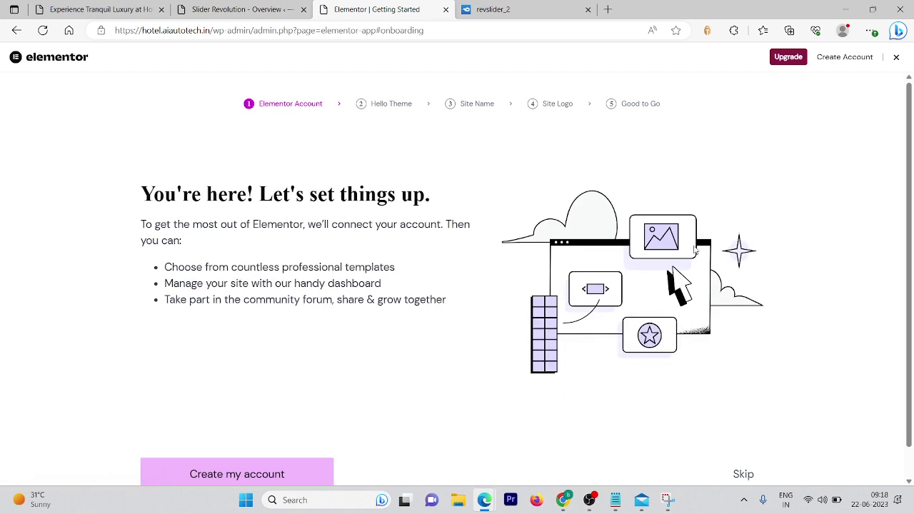
- Skip every stage of the Elementor onboarding wizard, including account, theme, site name, logo and the final screen
left_click(740, 473)
left_click(740, 470)
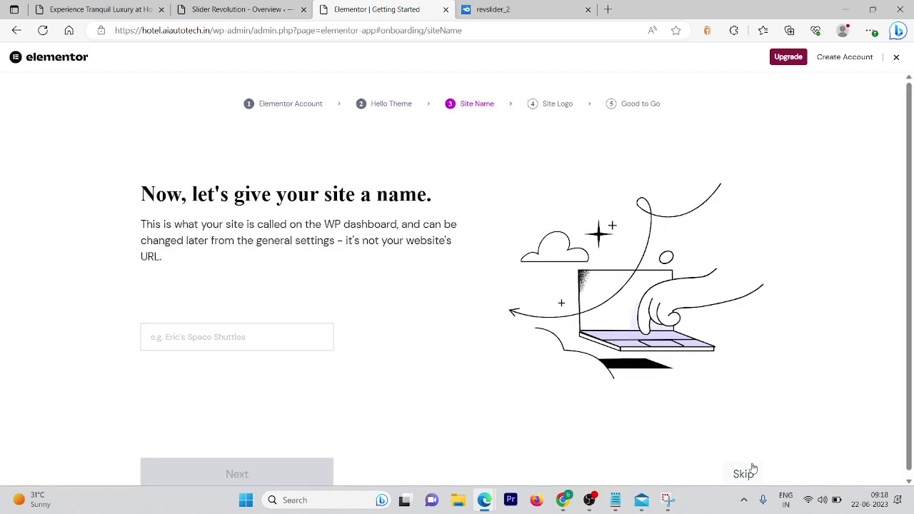
left_click(742, 474)
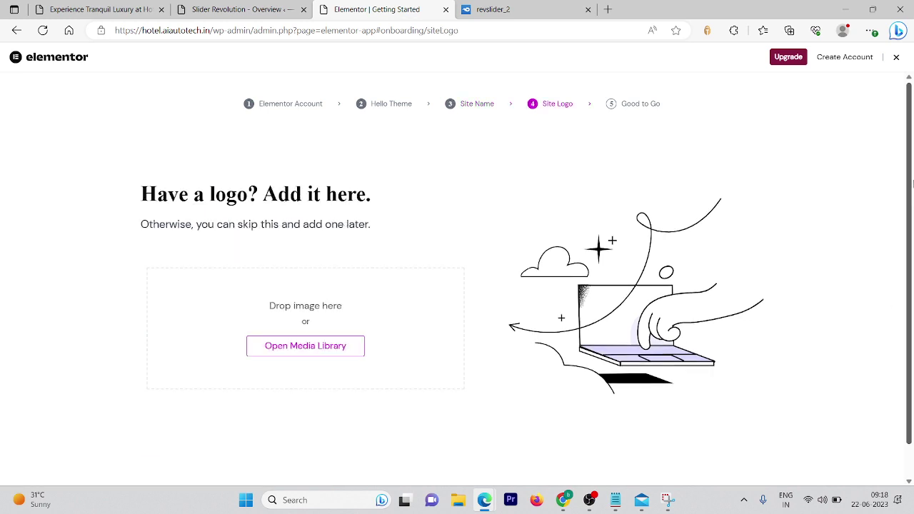
left_click(740, 467)
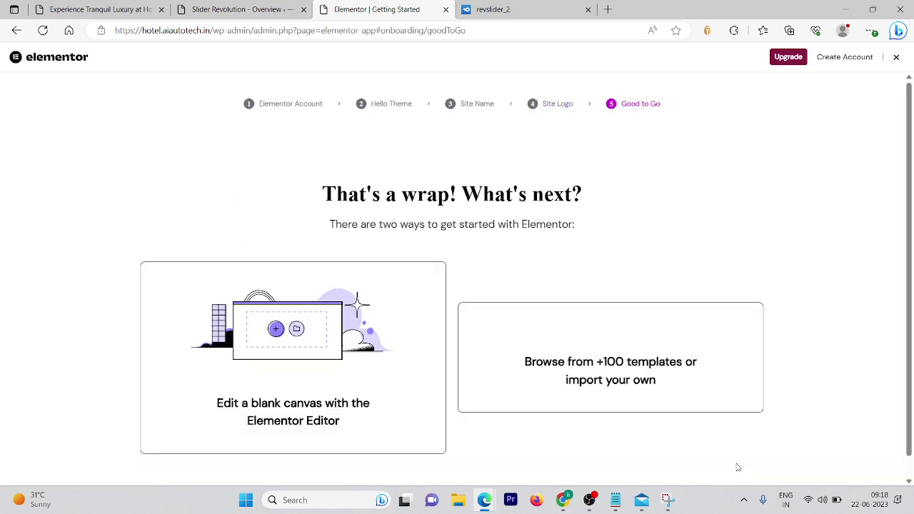
scroll(740, 464, "down", 1)
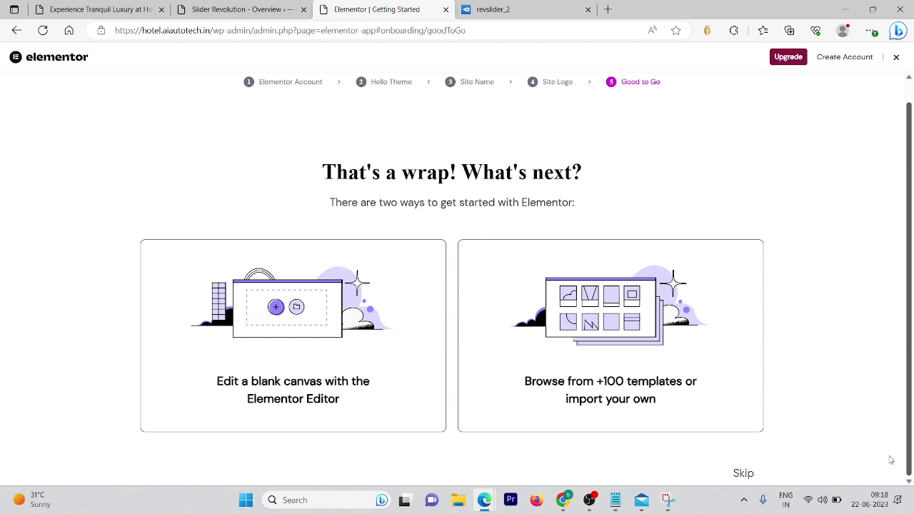
left_click(743, 473)
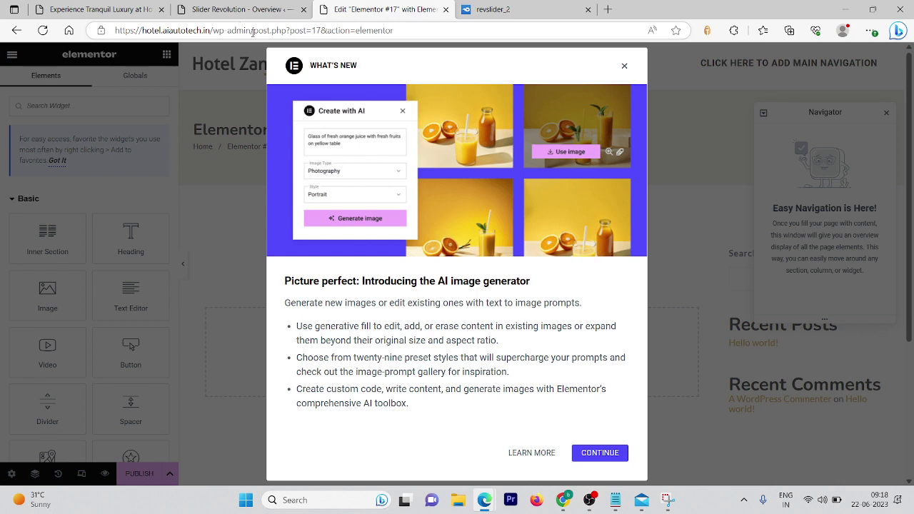
- Load the hotel.aiautotech.in/wp-admin dashboard, start a new page from the Pages list and dismiss the block editor welcome guide
left_click_drag(251, 30, 417, 42)
key("BackSpace")
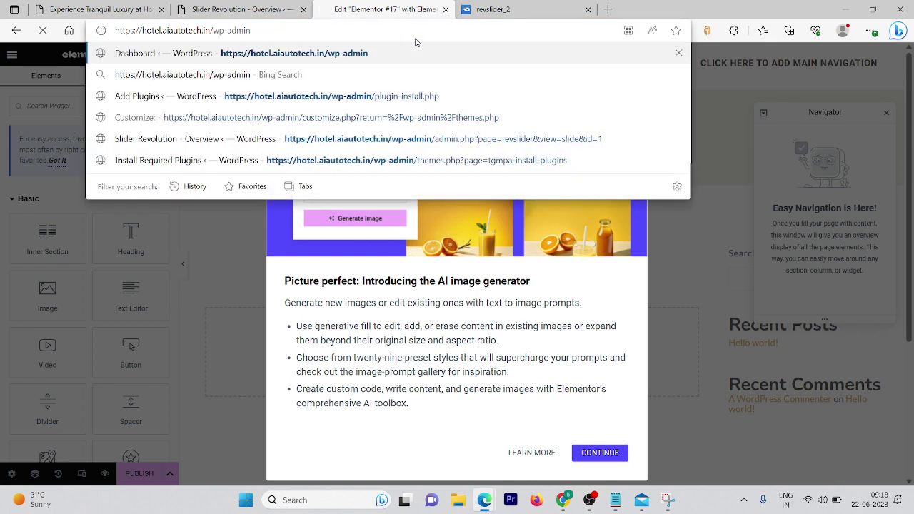
key("Return")
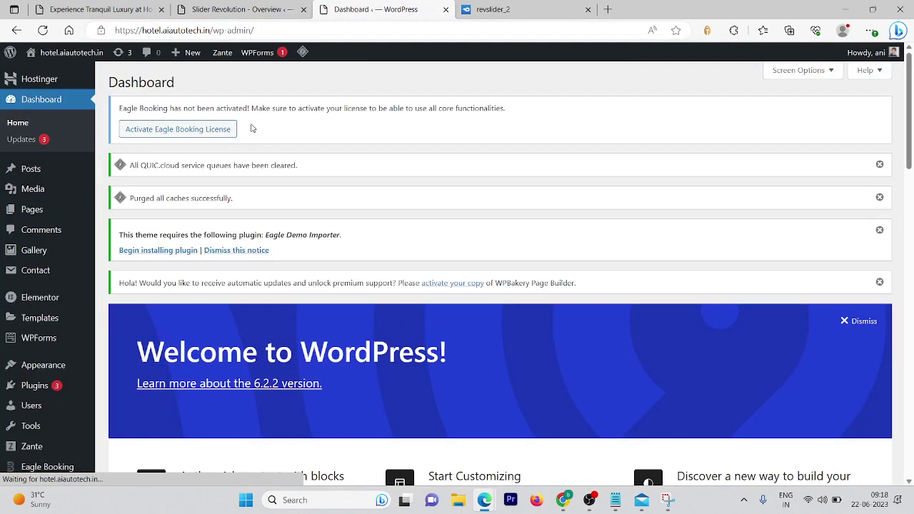
mouse_move(47, 211)
left_click(134, 216)
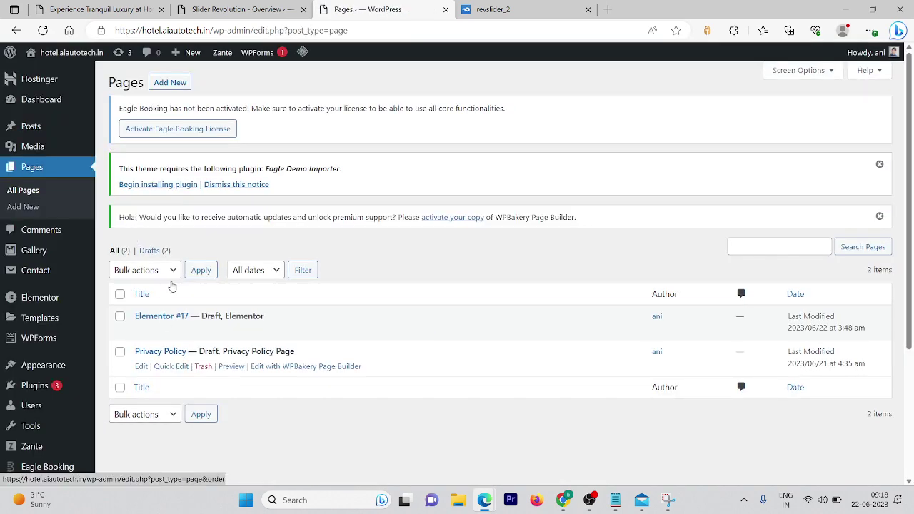
left_click(166, 83)
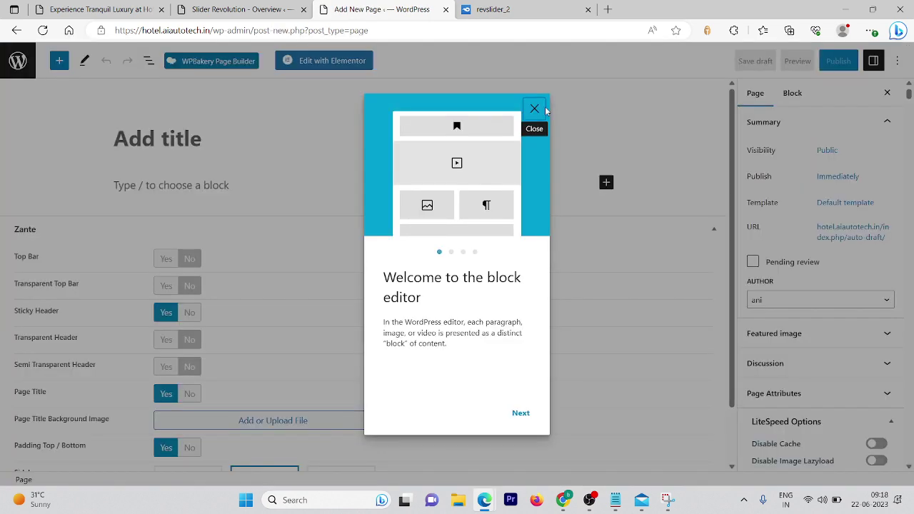
left_click(535, 111)
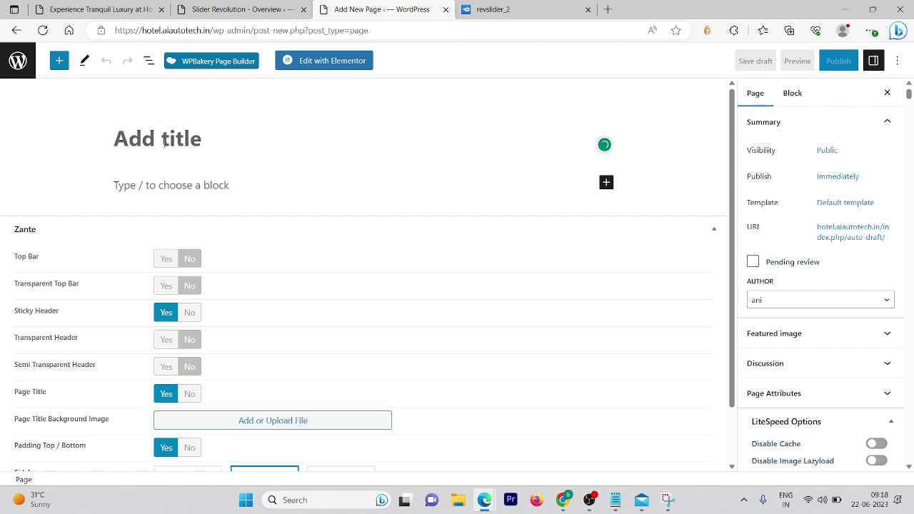
- Title the new page Home, publish it and open the published page in a new browser tab
type("Home")
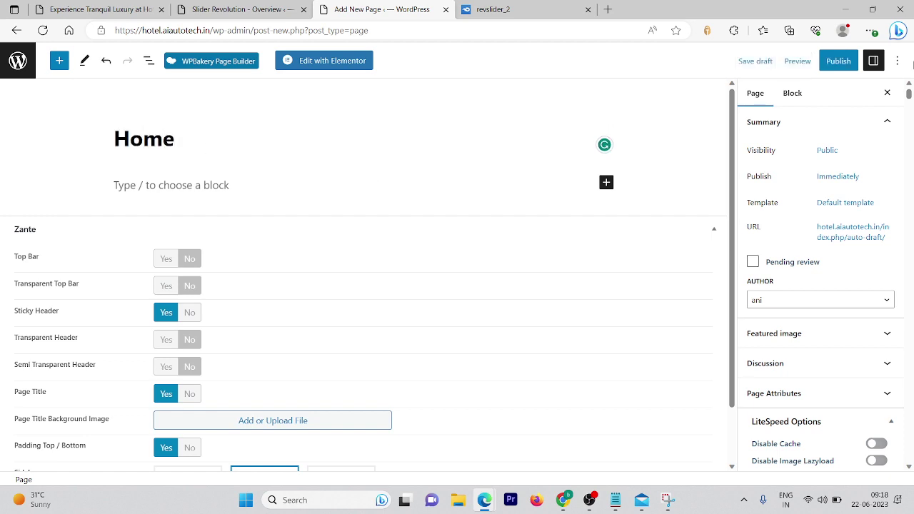
left_click(829, 63)
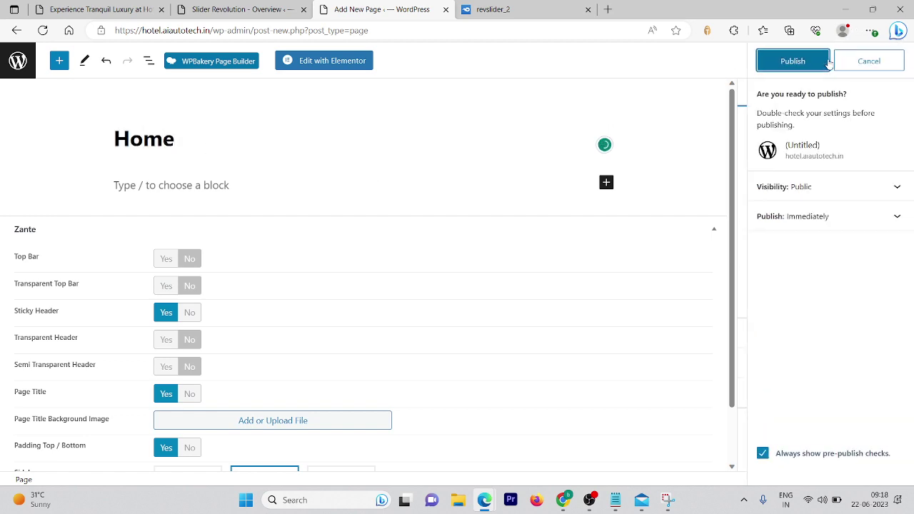
left_click(805, 62)
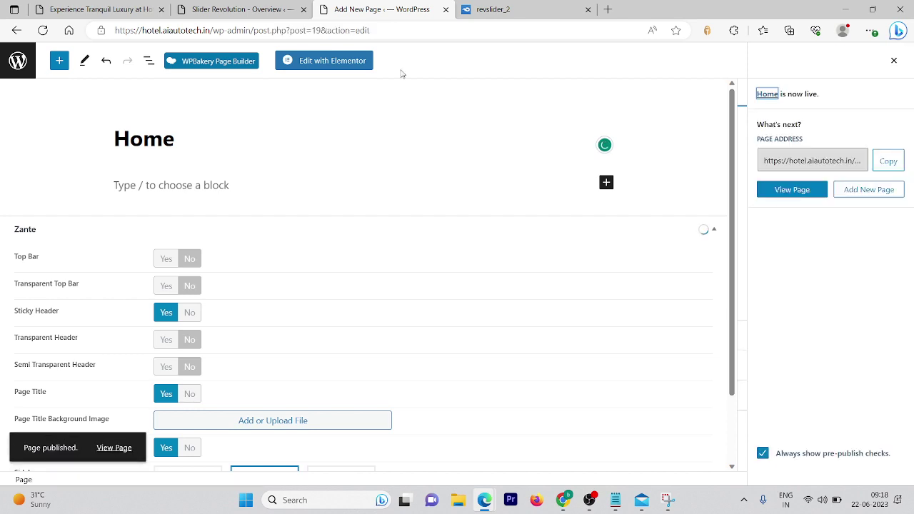
right_click(107, 447)
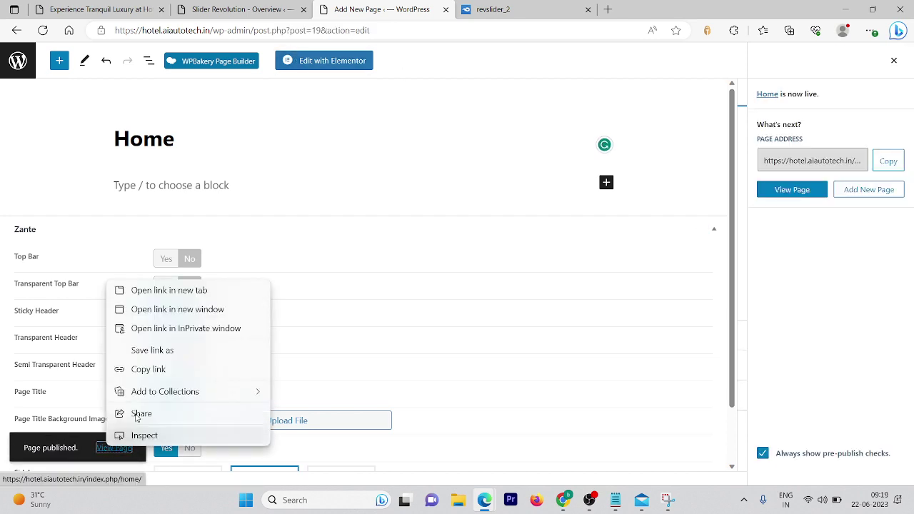
left_click(193, 290)
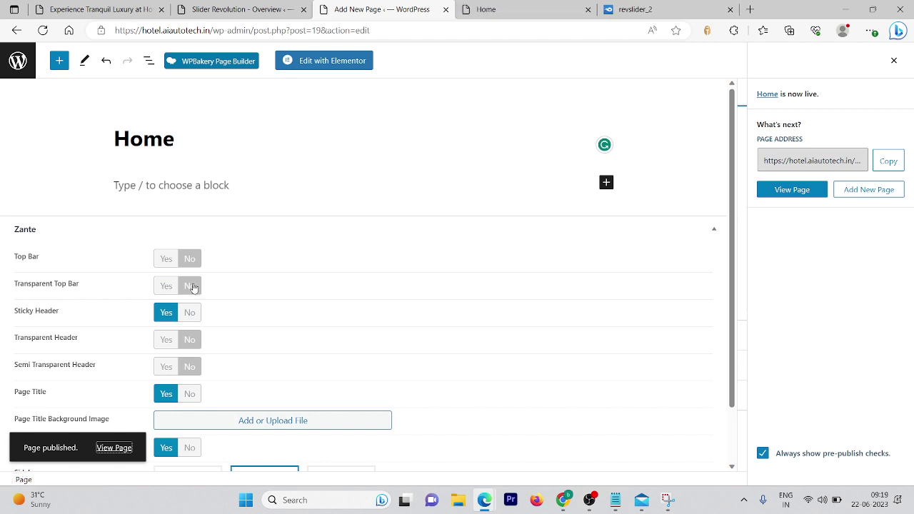
- Set the Home page's Page Title option to No, update the page and reload its published view
left_click(189, 394)
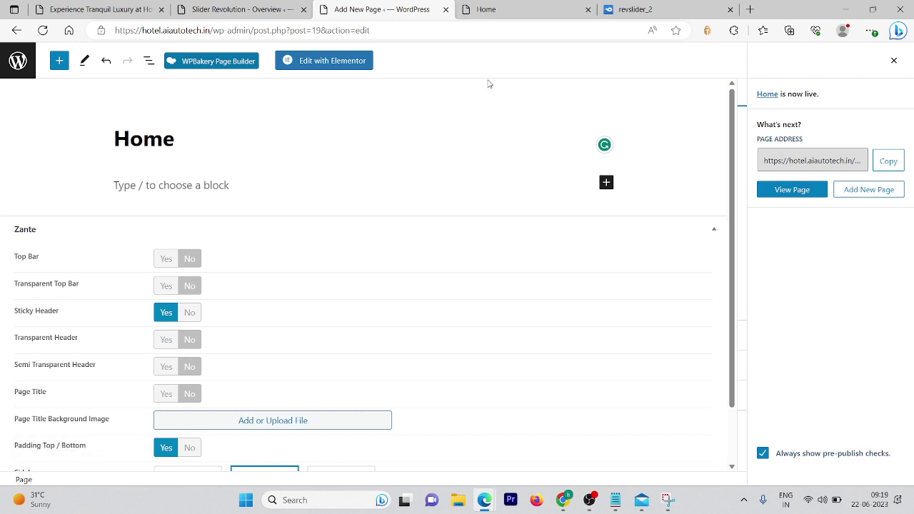
left_click(892, 61)
left_click(839, 61)
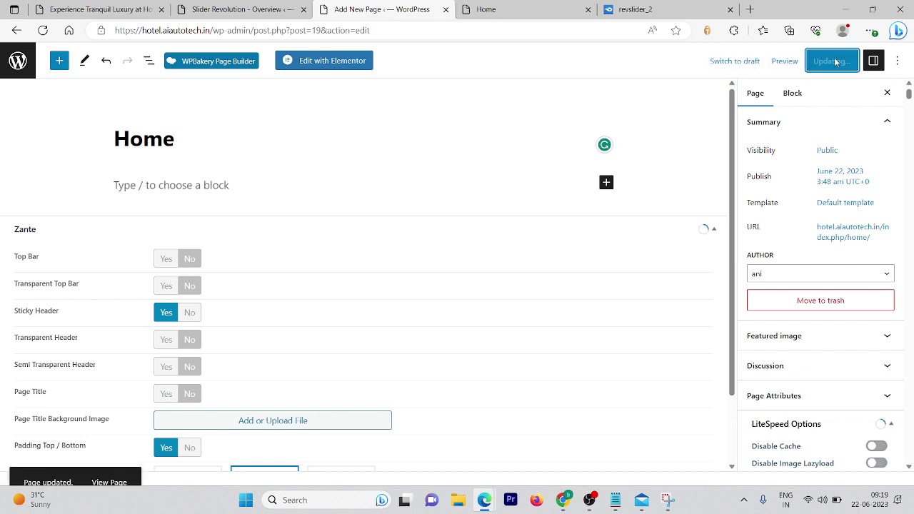
left_click(503, 9)
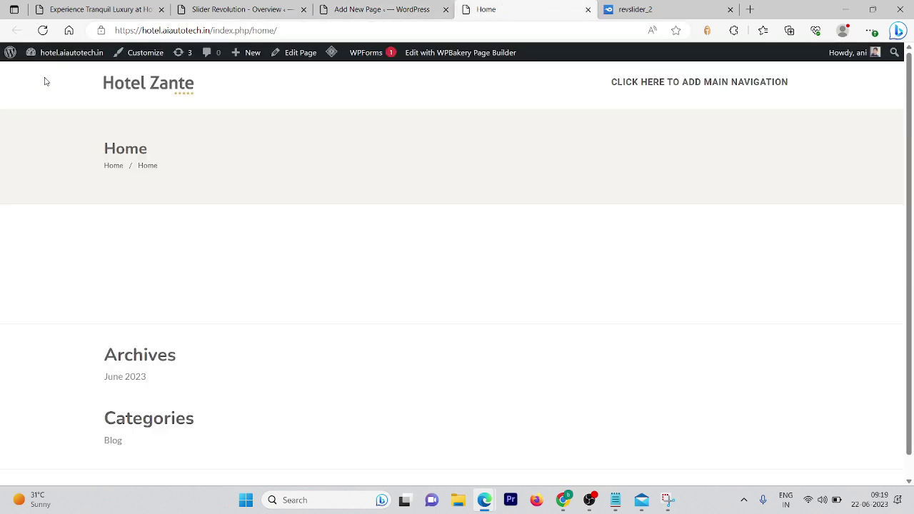
left_click(43, 30)
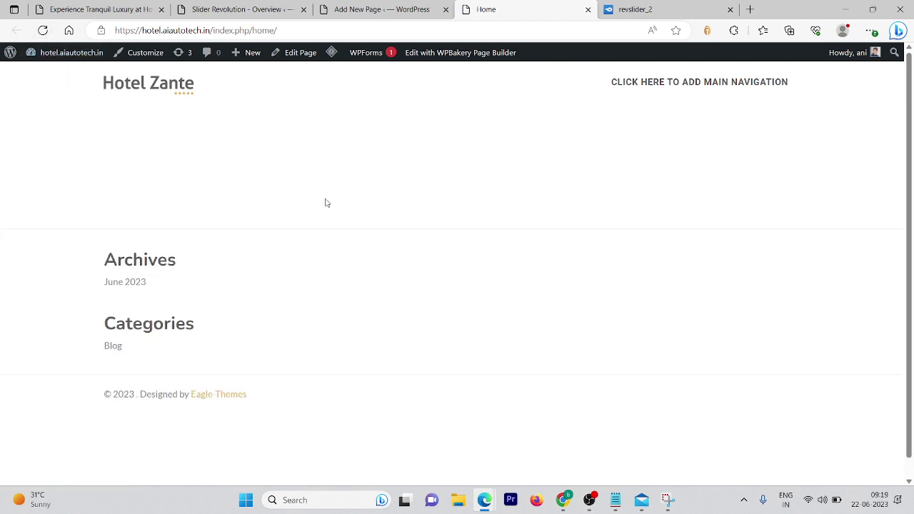
- Open the Home page in the Elementor editor, close the Navigator and add a Shortcode widget to the empty section
left_click(396, 14)
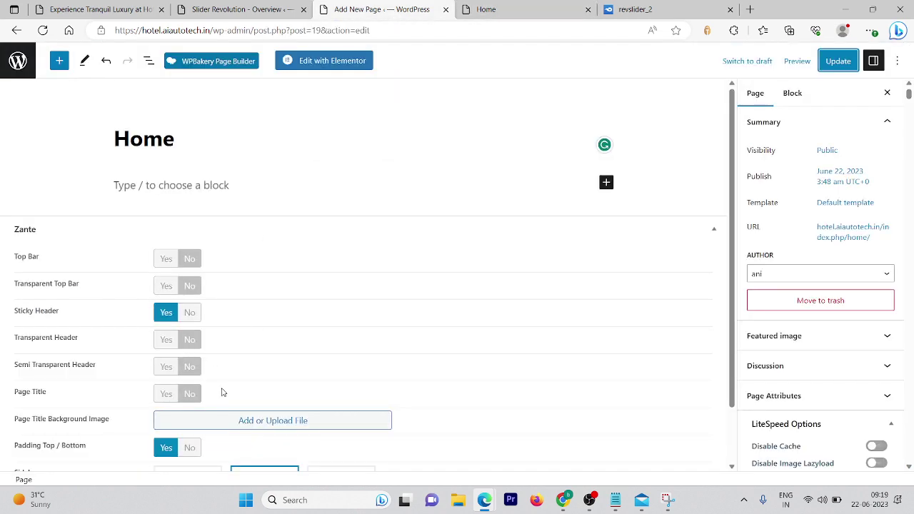
left_click(348, 62)
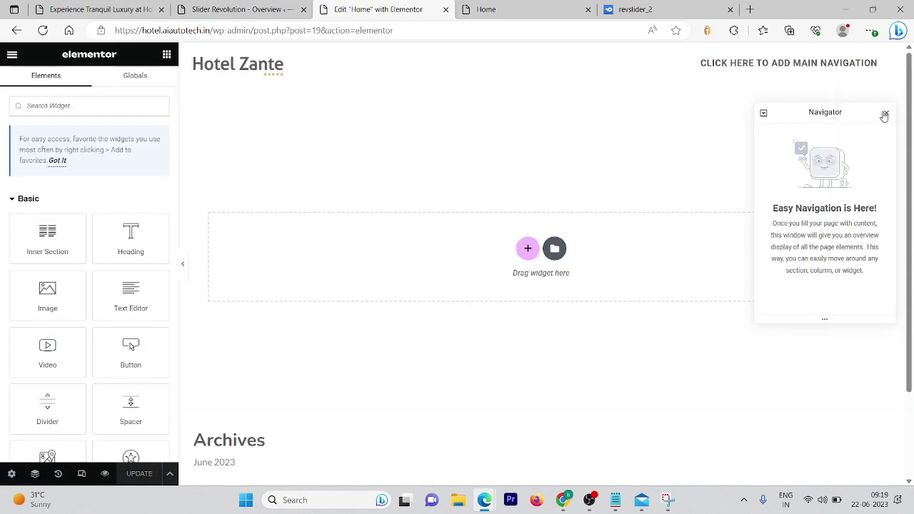
left_click(886, 113)
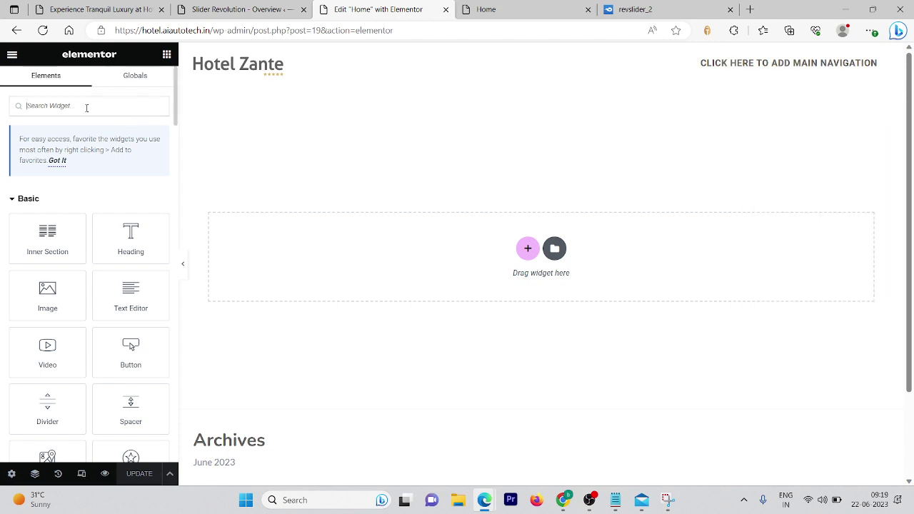
type("short")
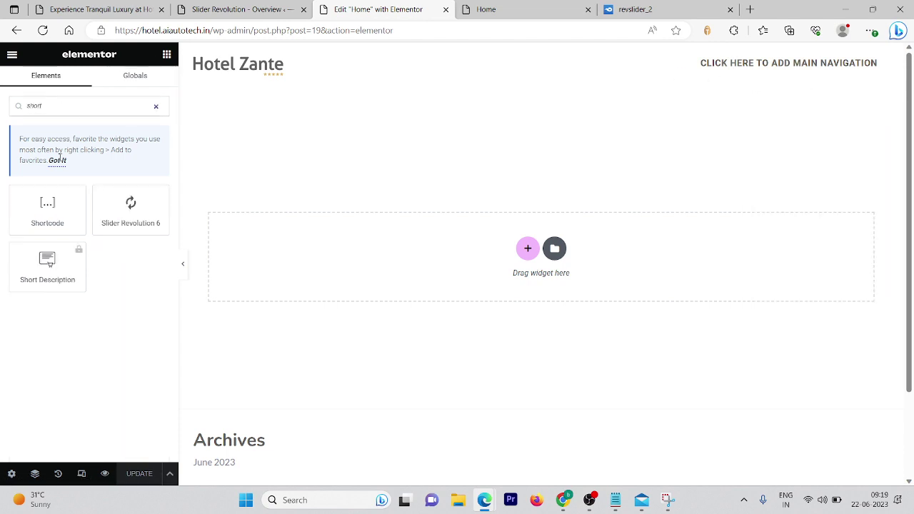
left_click_drag(33, 216, 520, 250)
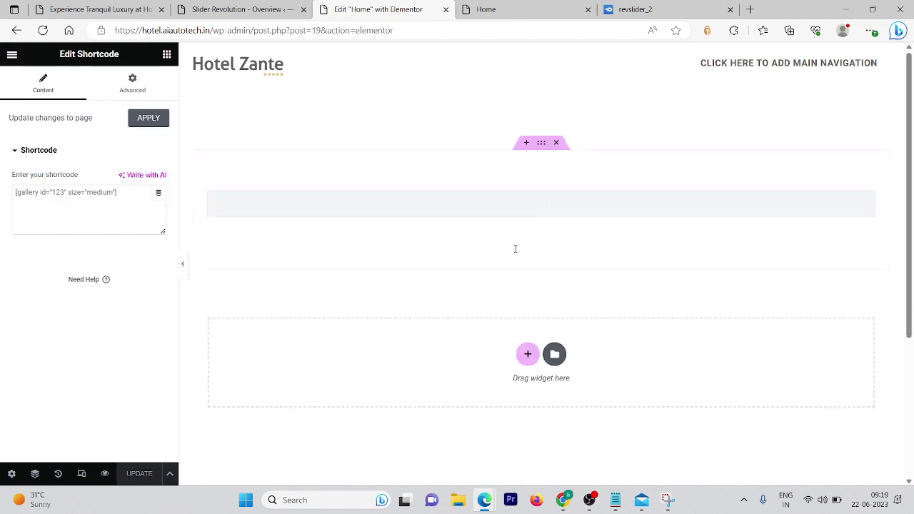
- Enter [rev_slider alias="slider-2"][/rev_slider] in the Shortcode widget and preview the page in a new browser tab
left_click(31, 191)
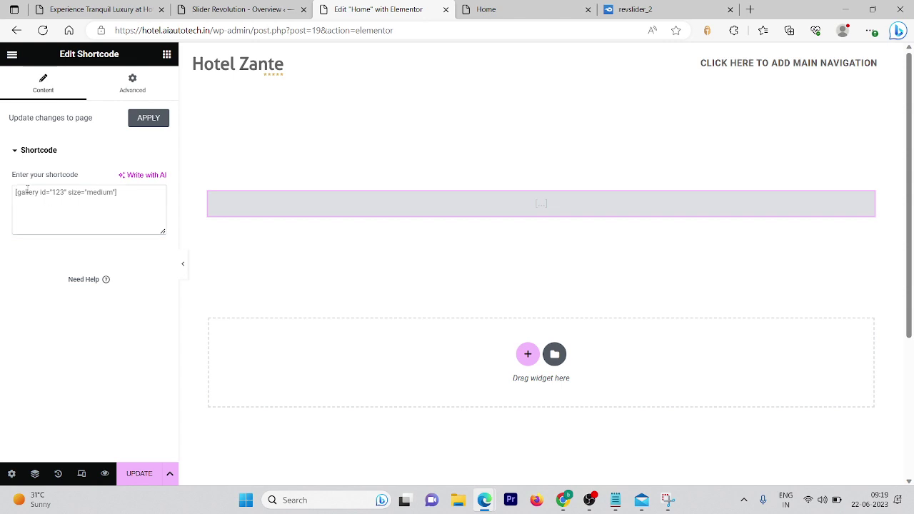
type("[rev_slider alias=\"slider-2\"][/rev_slider]")
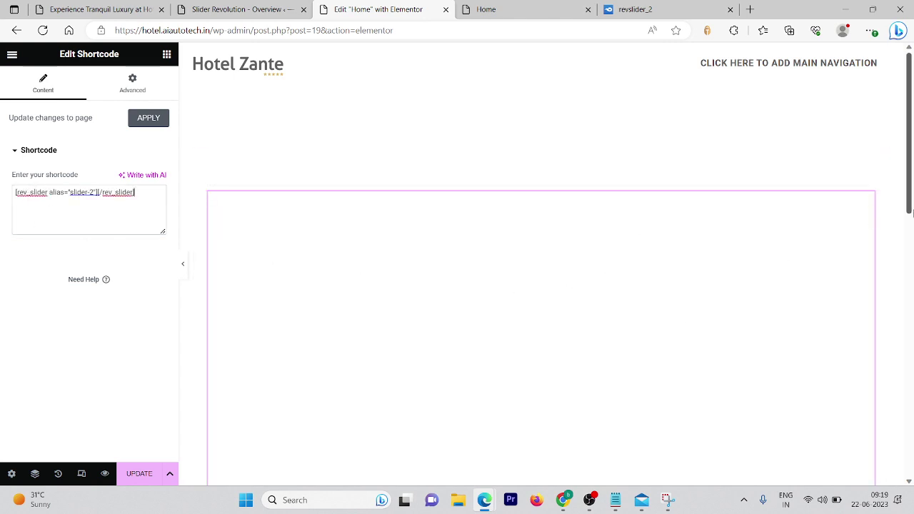
left_click_drag(912, 212, 912, 361)
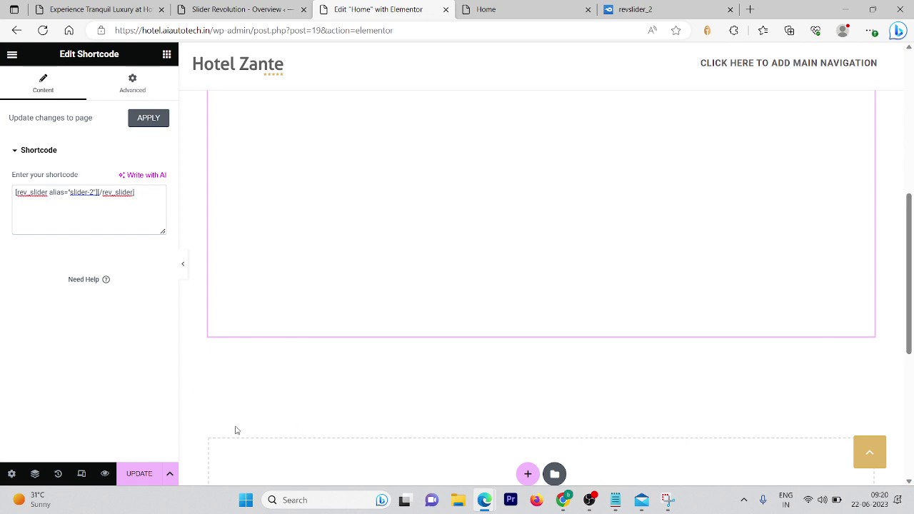
left_click(104, 475)
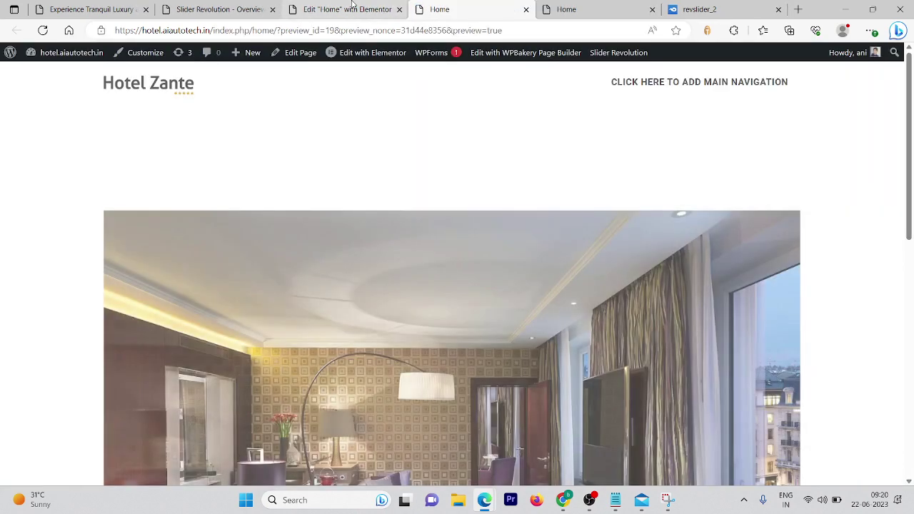
- Set the Home page's layout to Elementor Full Width in the Elementor editor and check the slider in the preview
left_click(352, 8)
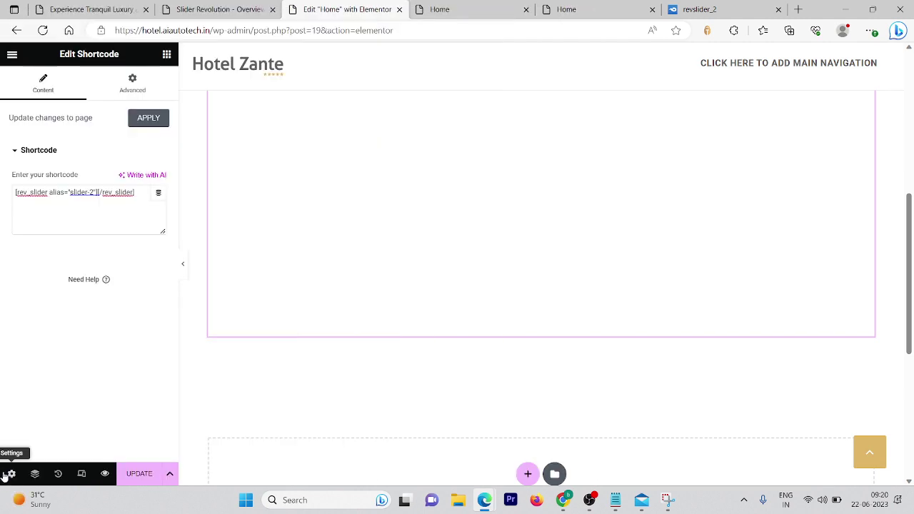
left_click(10, 474)
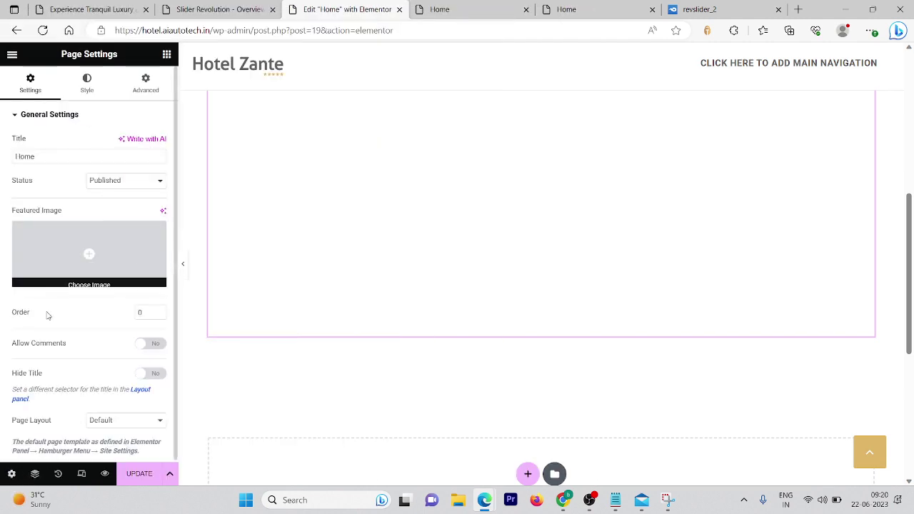
left_click(105, 423)
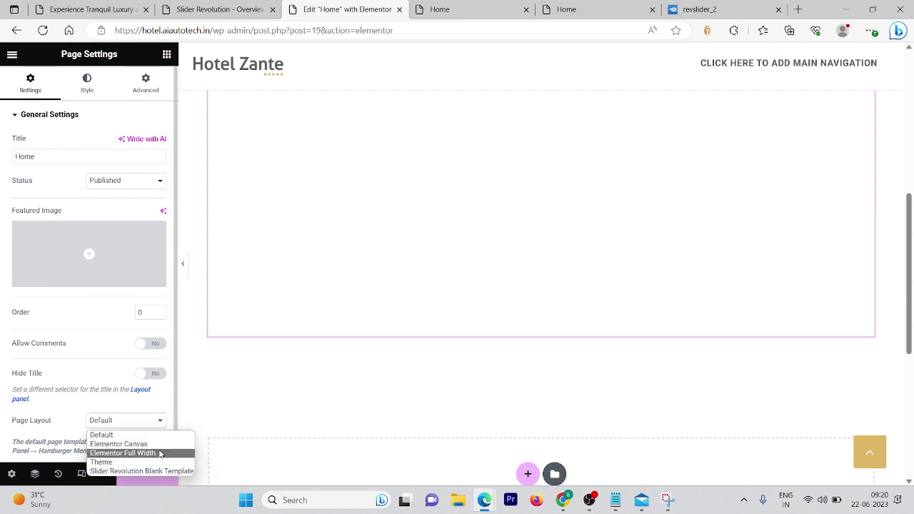
left_click(128, 453)
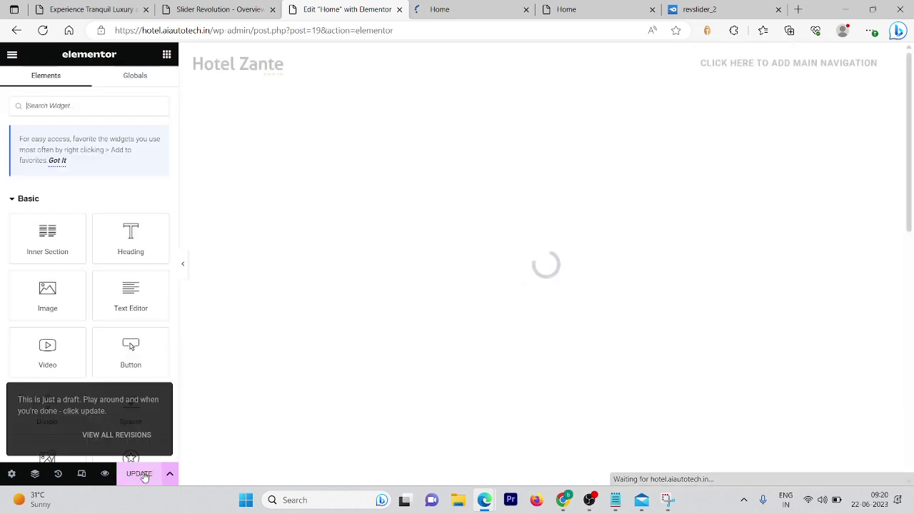
left_click(507, 6)
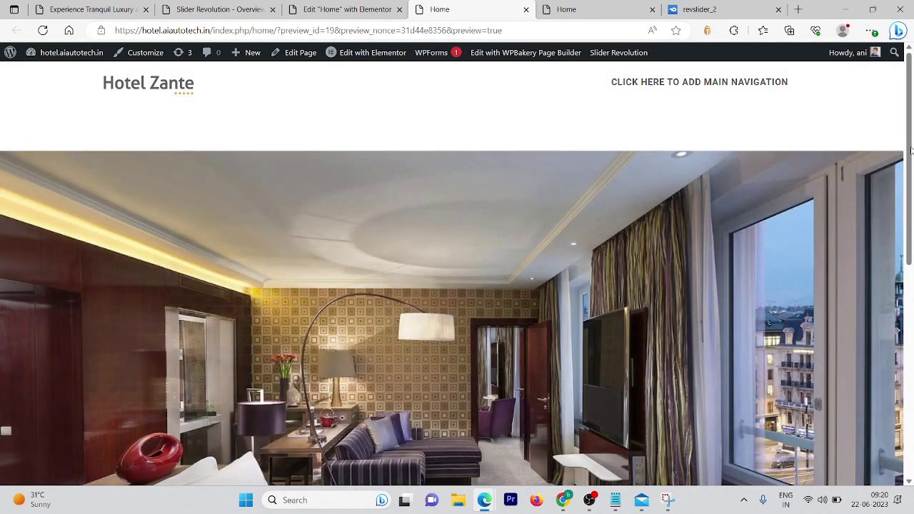
scroll(907, 193, "down", 2)
left_click_drag(912, 198, 912, 133)
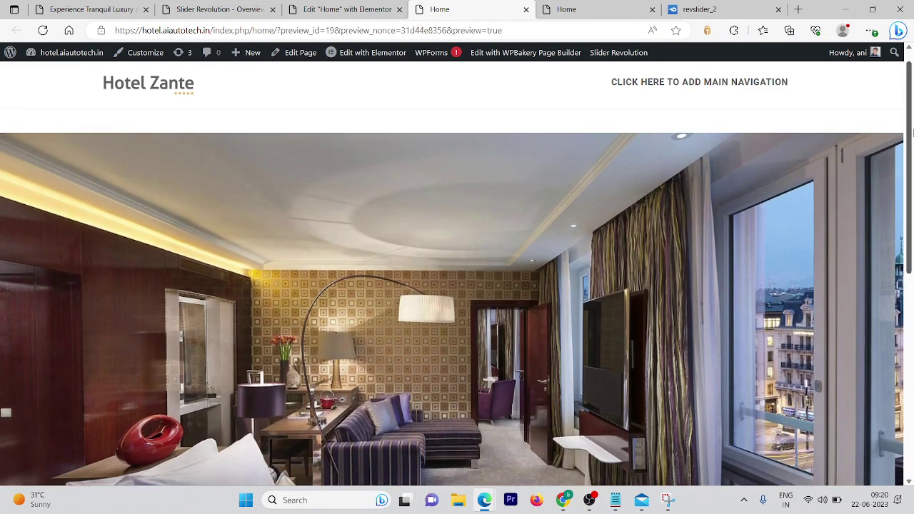
- Return to the Slider Revolution editor and add a text layer with the Quick Style Headline option
left_click(264, 3)
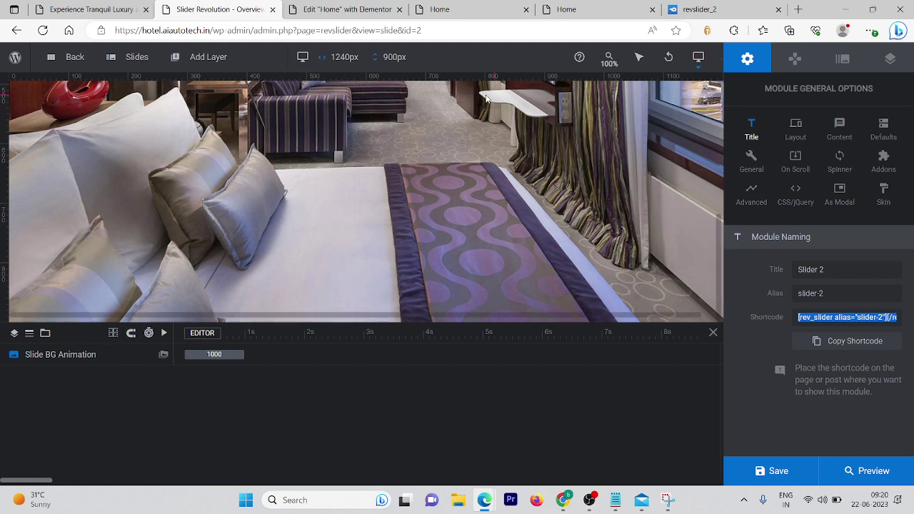
left_click(509, 224)
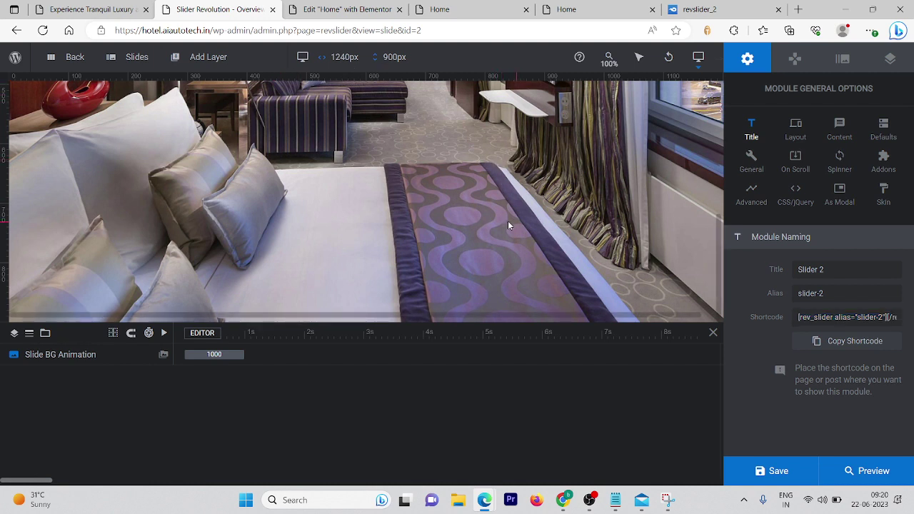
mouse_move(203, 57)
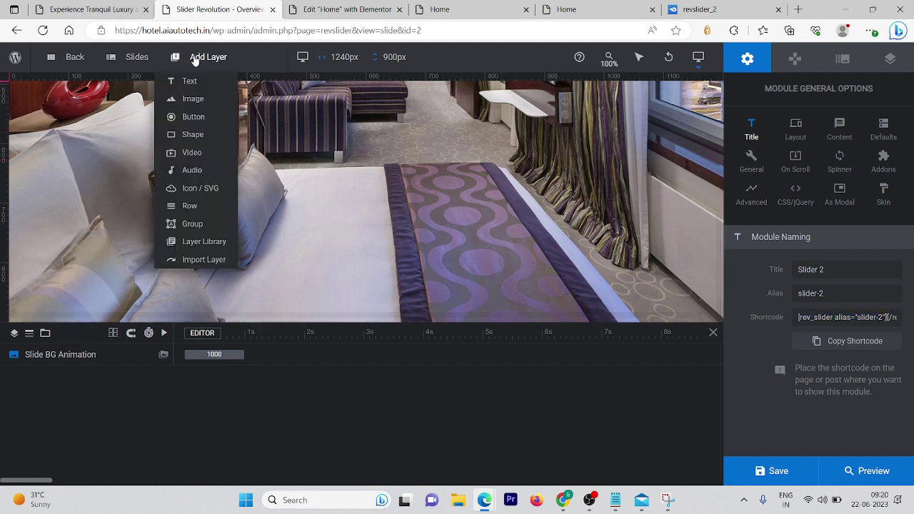
mouse_move(180, 83)
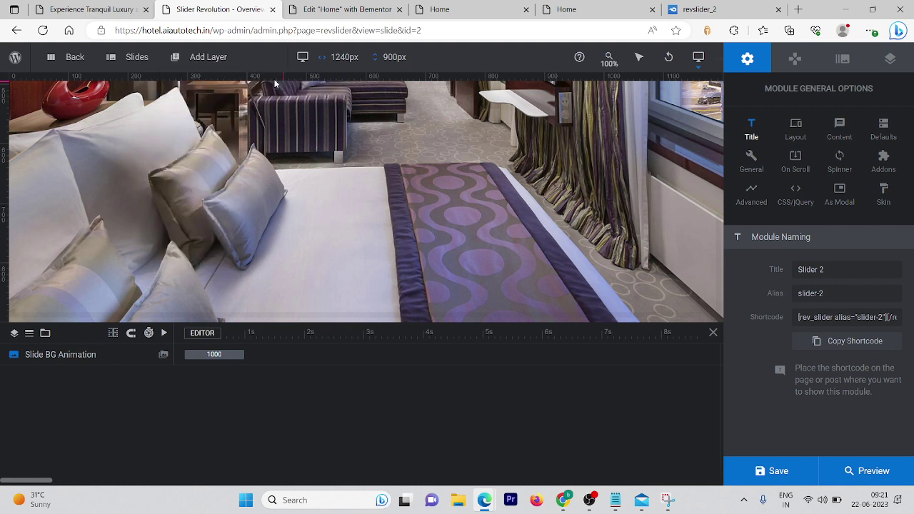
mouse_move(223, 83)
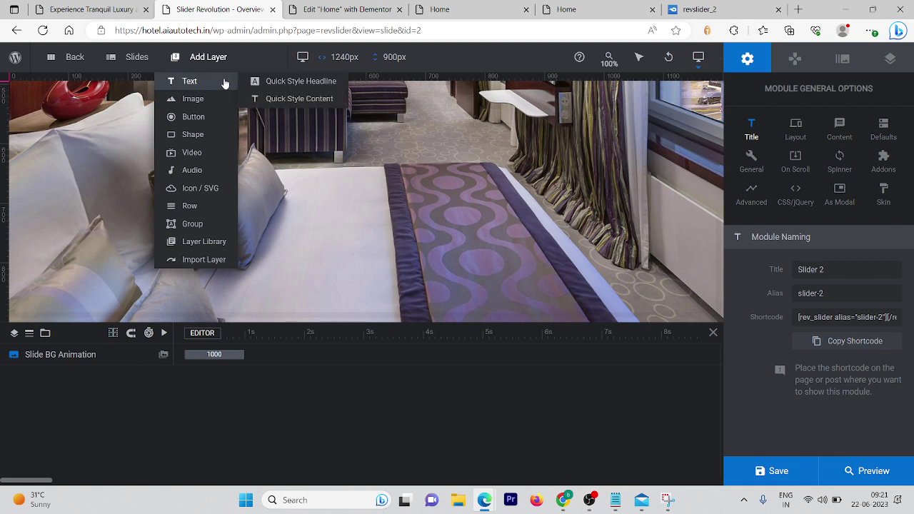
left_click(261, 81)
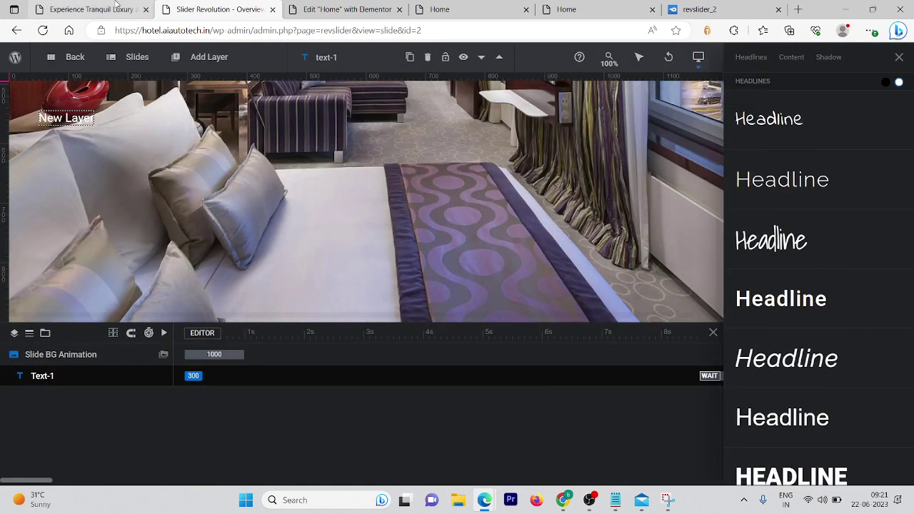
- Check the headline on the hotel-moonlight.com reference page, and delay the new text layer's start on the timeline to about 0.8 s
left_click(117, 8)
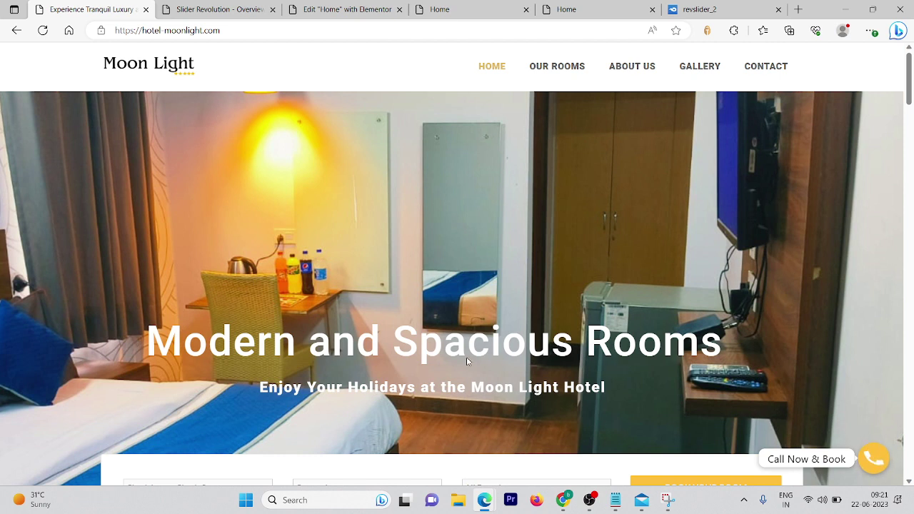
left_click(368, 8)
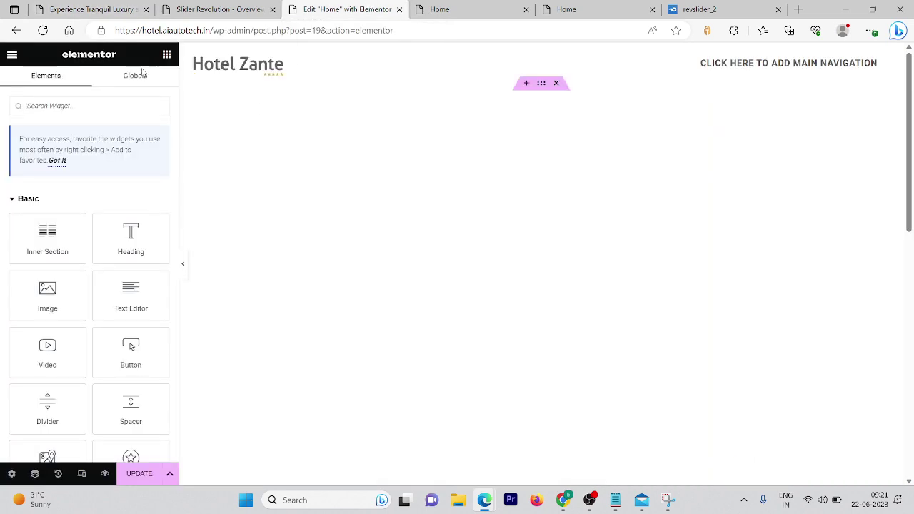
left_click(222, 6)
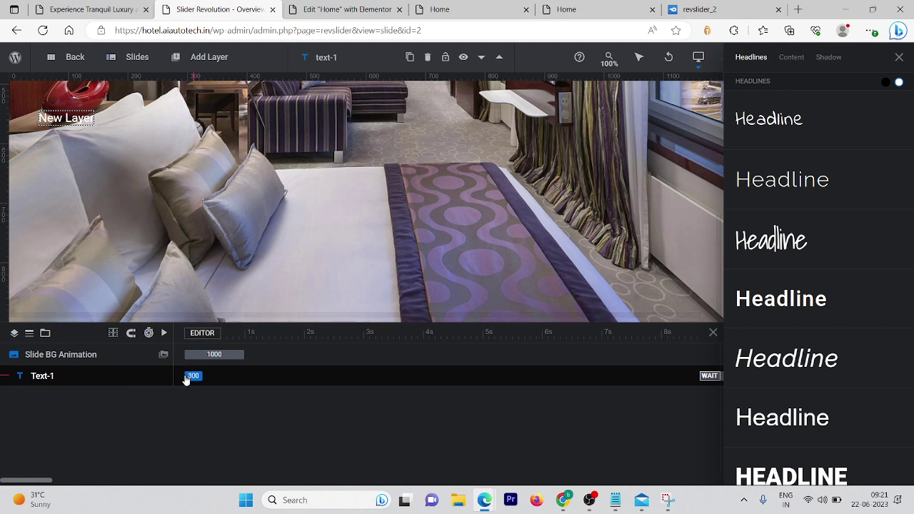
left_click_drag(186, 380, 247, 374)
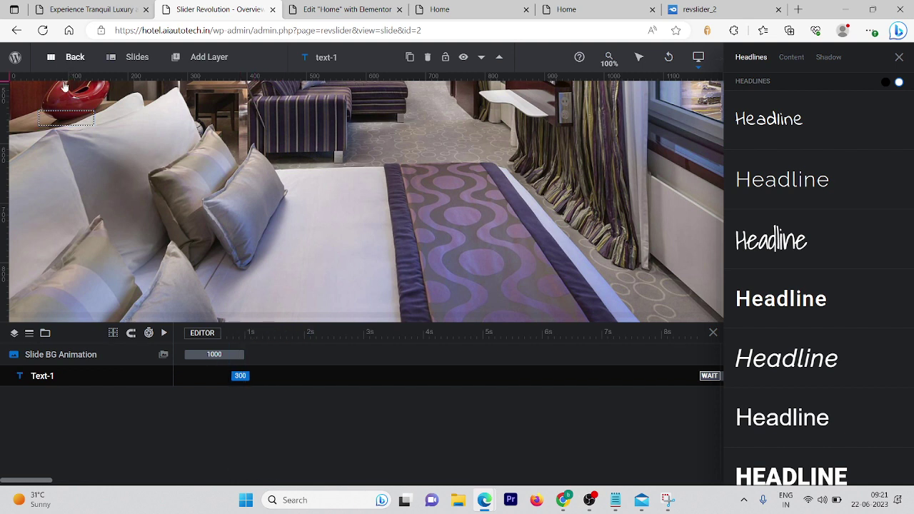
- Move the text layer over the foot of the bed, enlarge its text and widen its box
left_click_drag(90, 122, 326, 138)
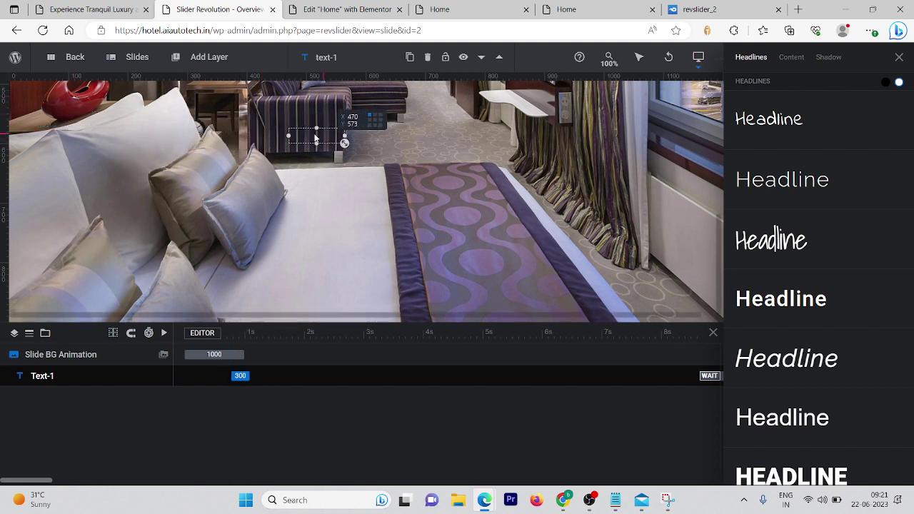
left_click_drag(475, 150, 512, 187)
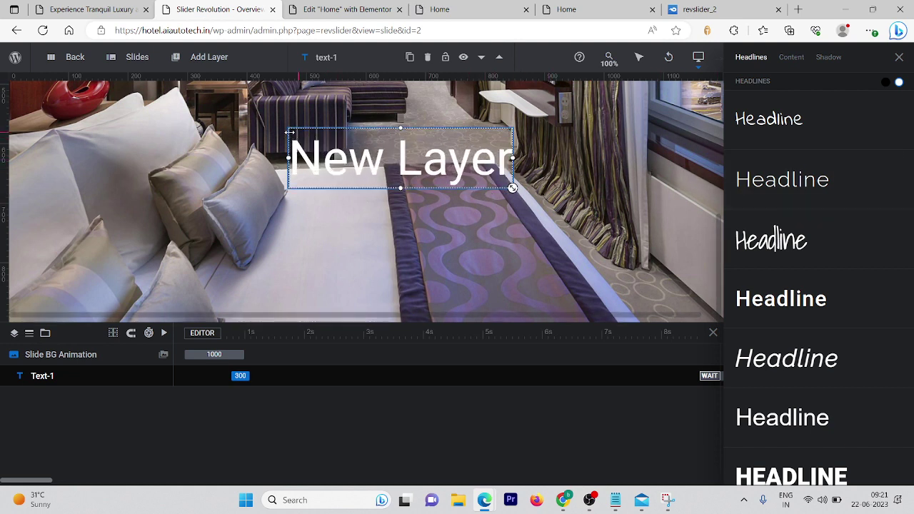
left_click_drag(185, 139, 230, 143)
left_click_drag(359, 184, 299, 175)
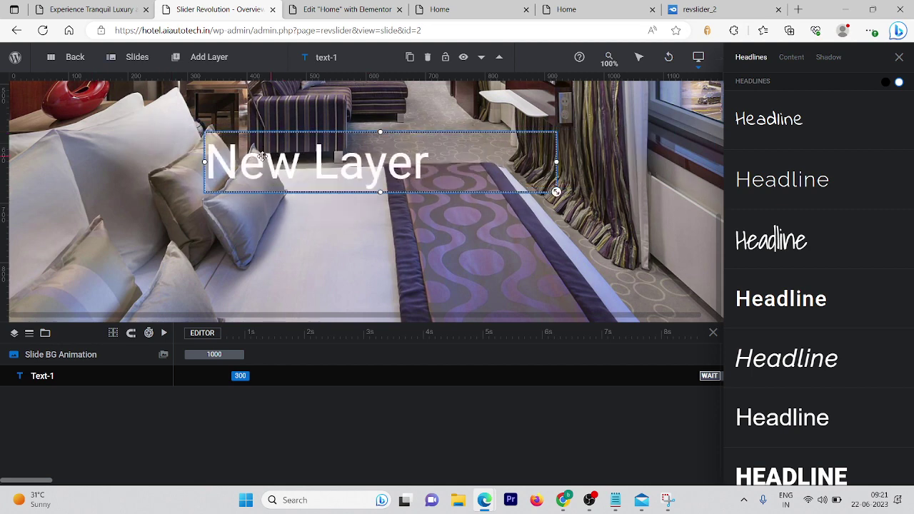
- Compare with the reference page's headline and apply the bold, upright, letter-spaced Headline quick style to the text layer
left_click(91, 9)
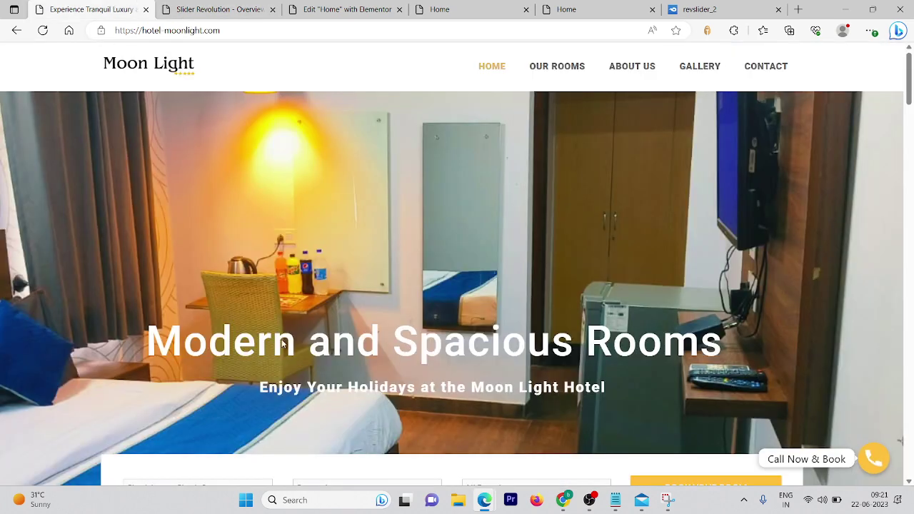
left_click(365, 6)
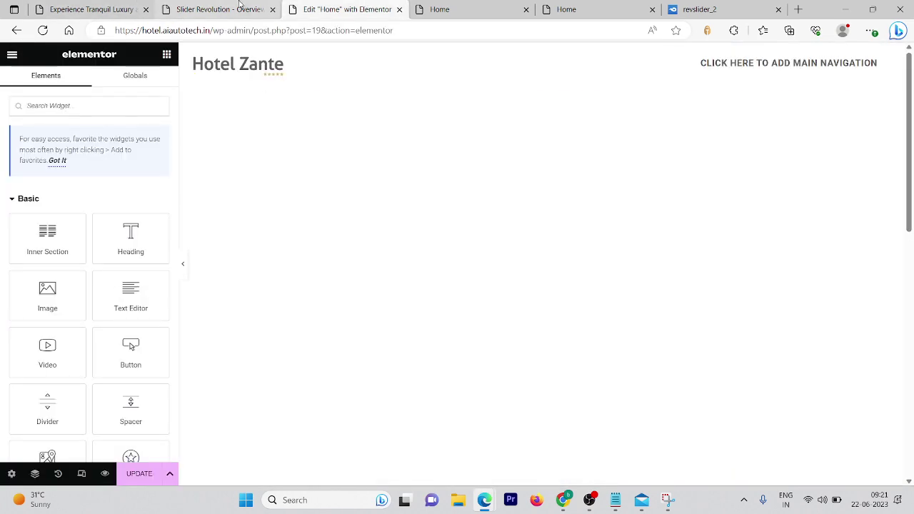
left_click(241, 6)
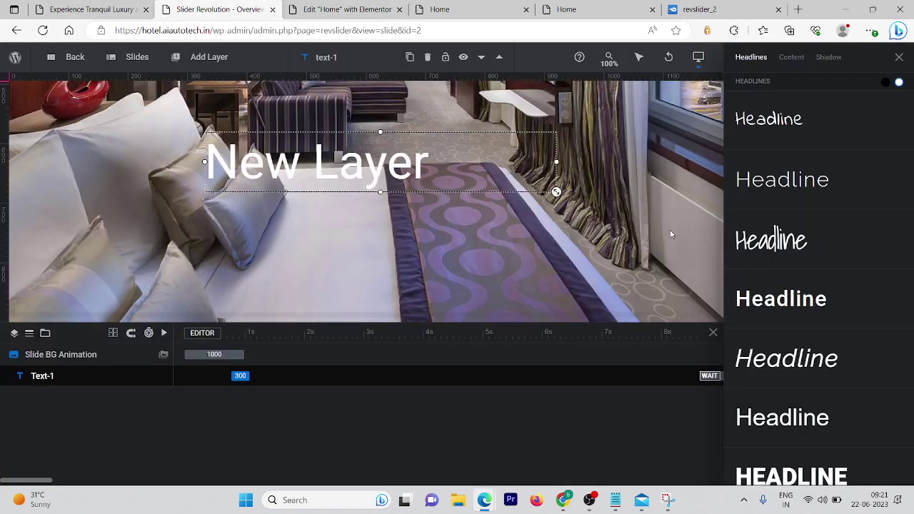
left_click(807, 296)
- Replace the text layer's content with "Moder and Spacious Rooms", consulting the reference page for the wording
left_click(783, 316)
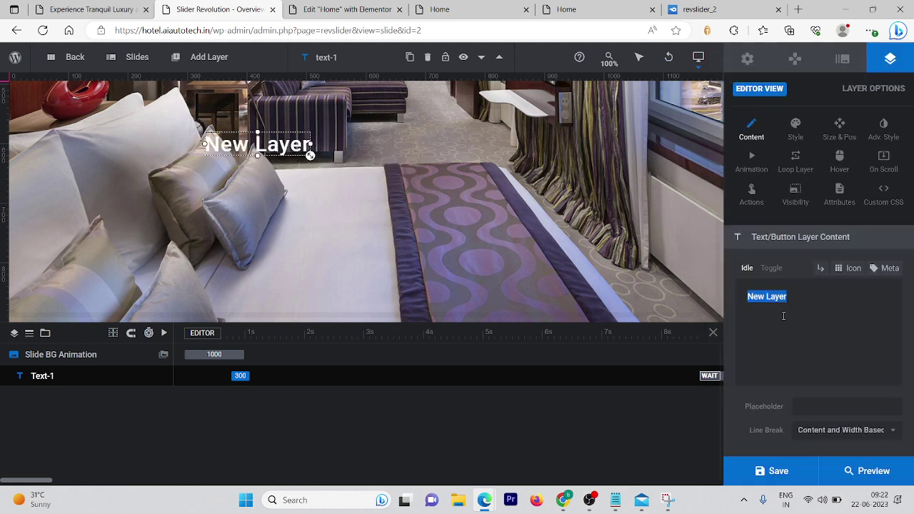
type("Mode")
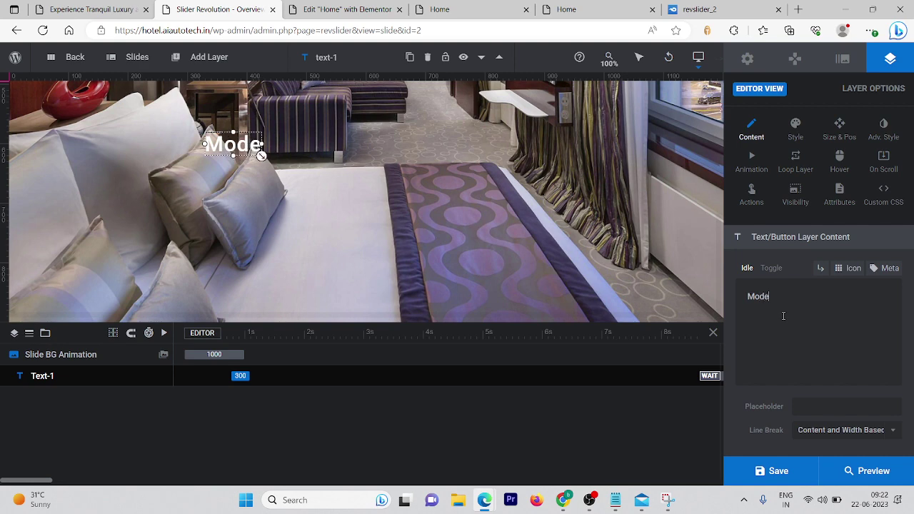
type("r and Su")
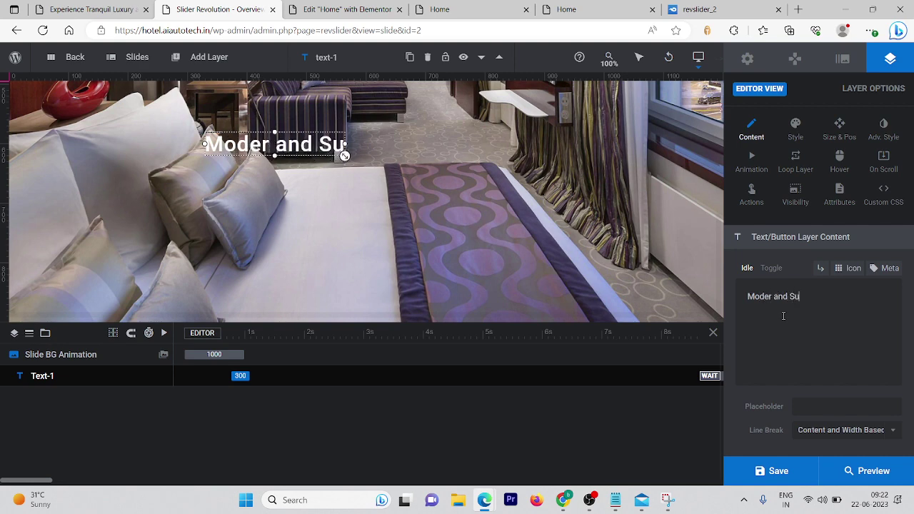
left_click(79, 4)
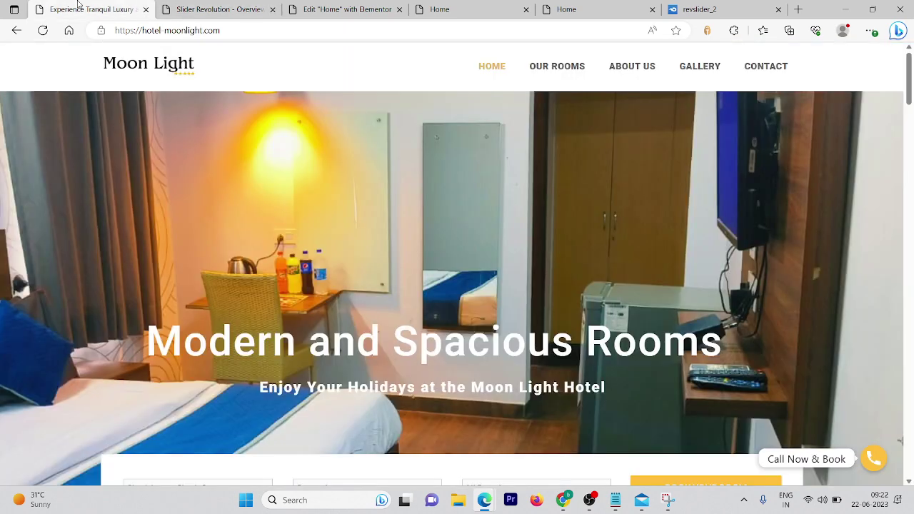
left_click(300, 4)
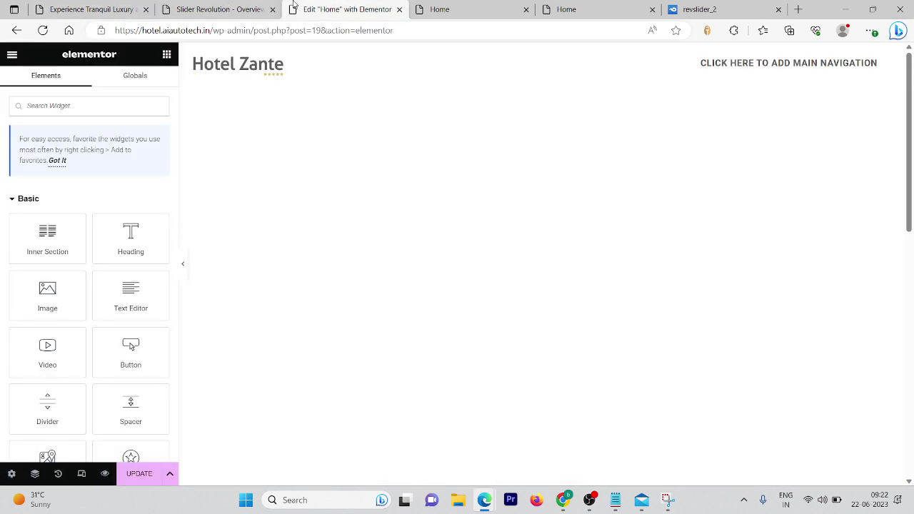
left_click(214, 9)
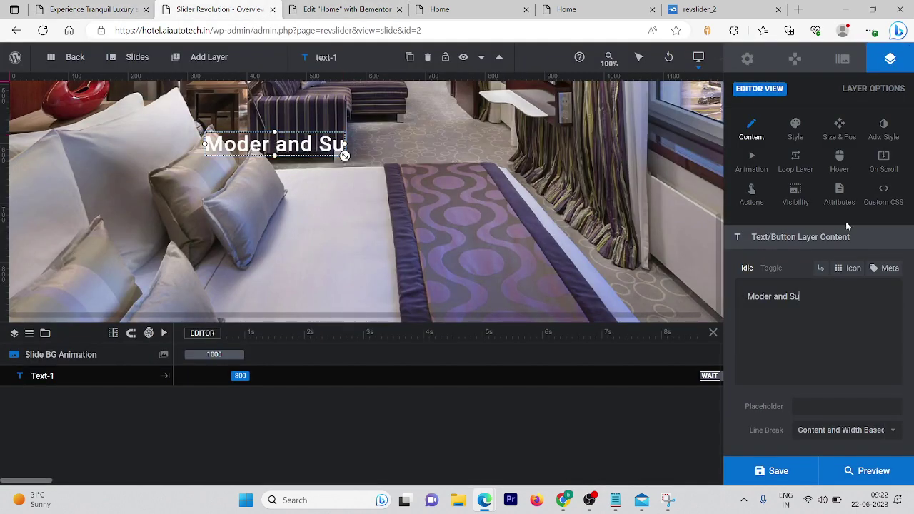
key("BackSpace")
type("pacious")
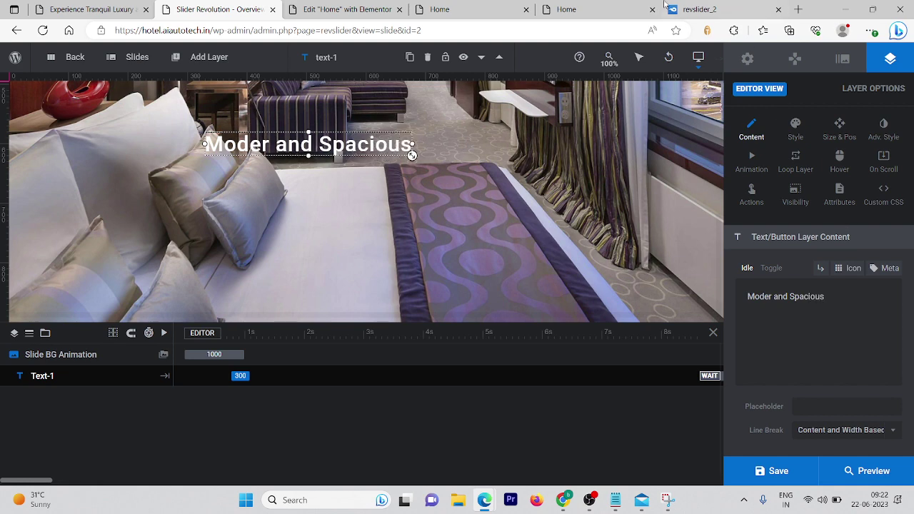
left_click(69, 5)
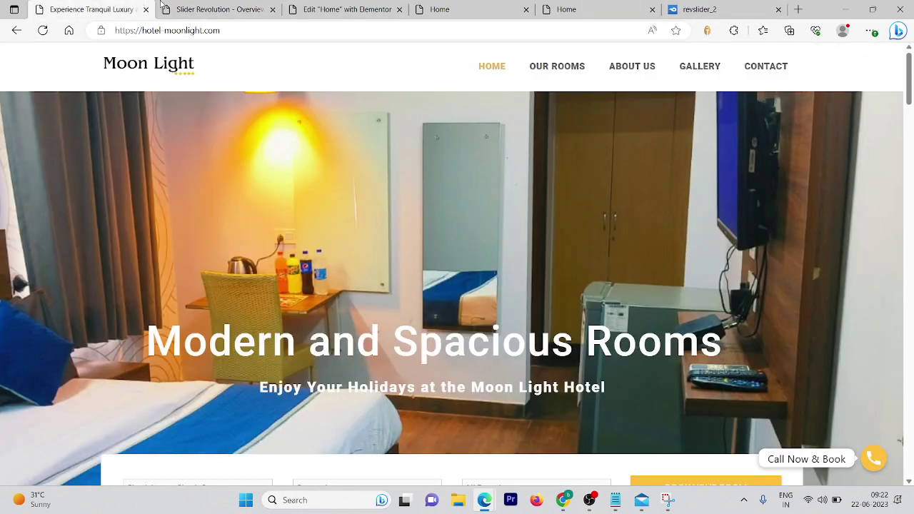
left_click(256, 7)
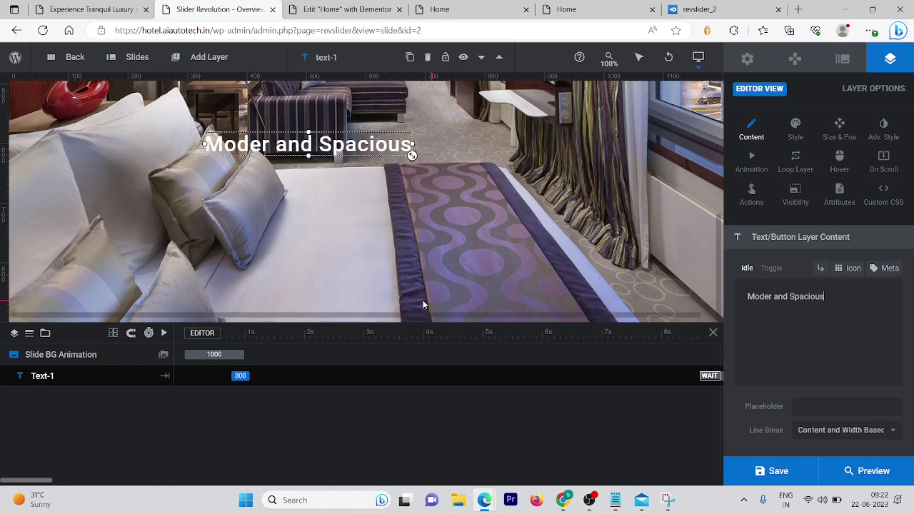
type("Rooms")
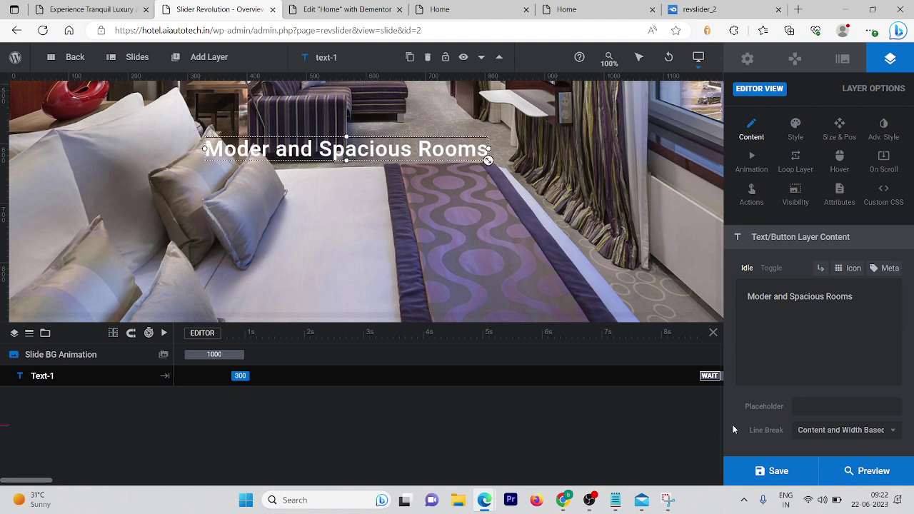
- Try font sizes of 100 px and 90 px on the headline text layer
left_click_drag(733, 425, 763, 430)
left_click(795, 128)
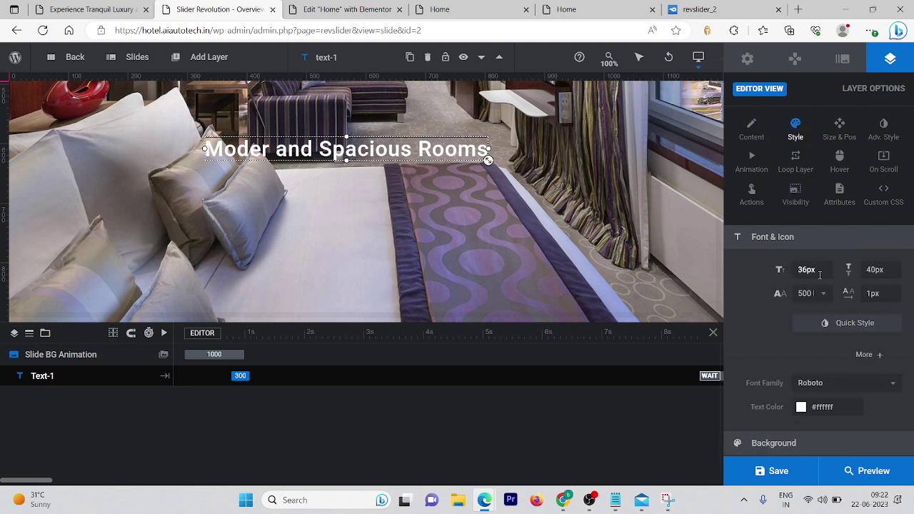
double_click(798, 272)
type("100")
key("Return")
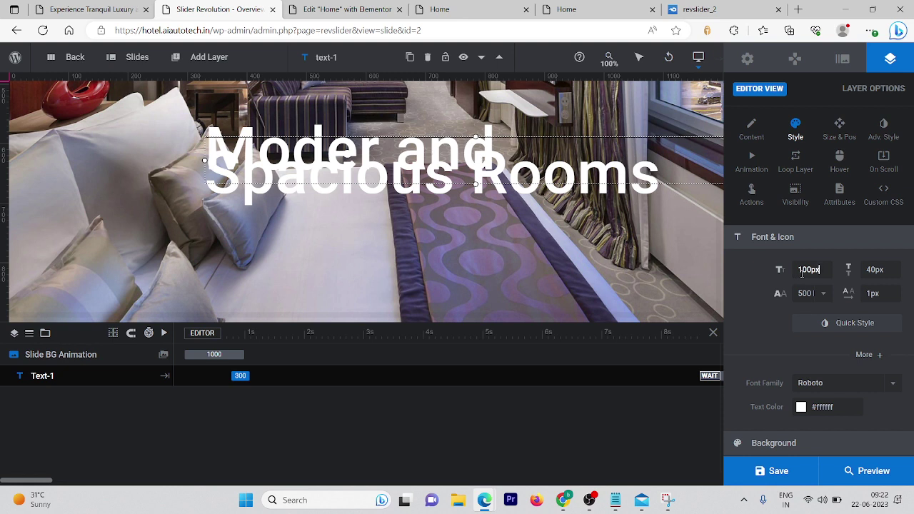
double_click(808, 269)
type("90p")
key("Return")
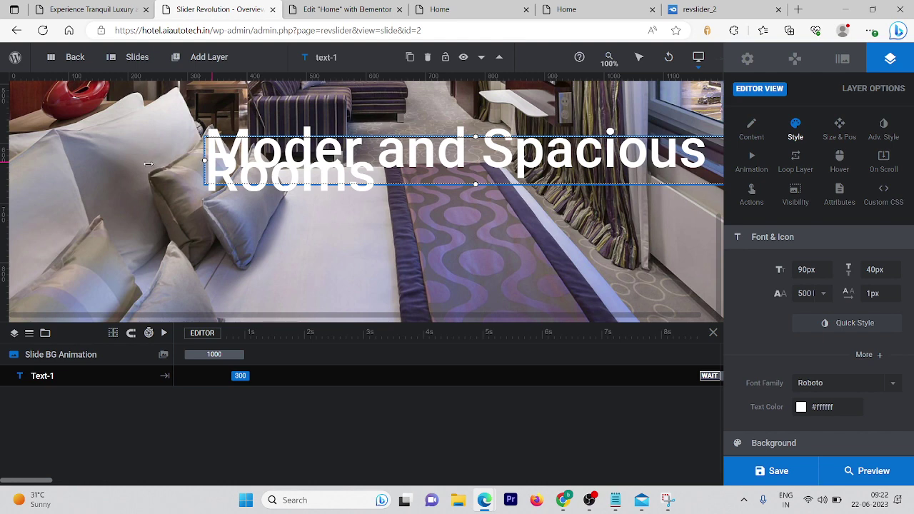
- Move the headline layer to X 46 px, Y 546 px with a width of 1172 px, and set its font size to 80 px
left_click_drag(148, 164, 34, 160)
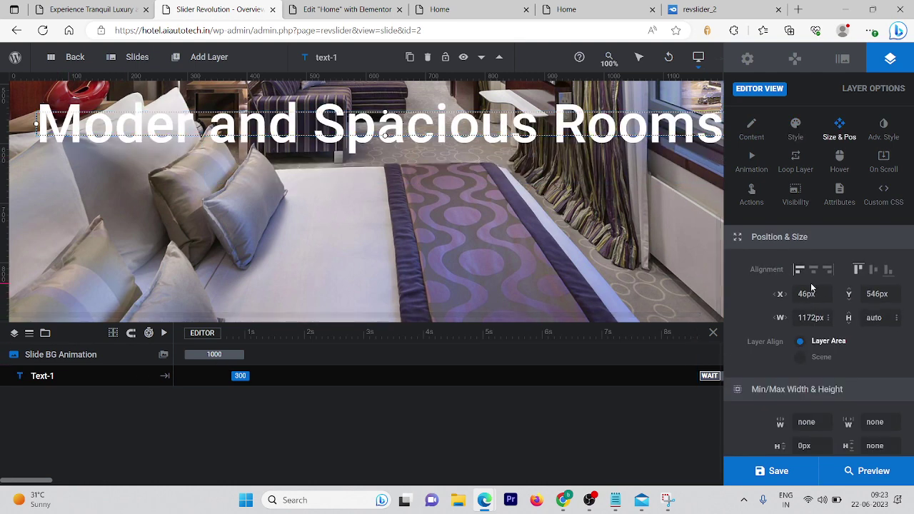
left_click(797, 132)
double_click(801, 268)
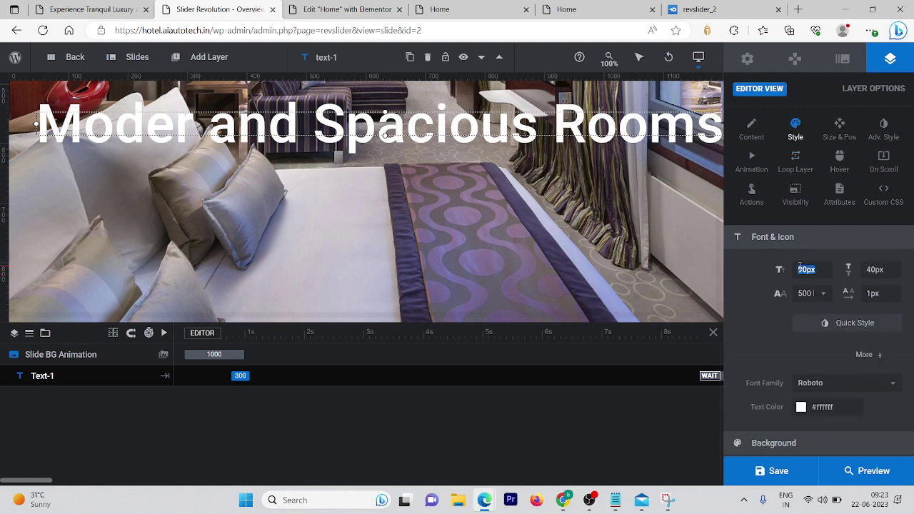
left_click(799, 268)
key("Delete")
type("8")
- Shift the headline layer sideways to X 119 px, keeping it at Y 546 px
mouse_move(381, 318)
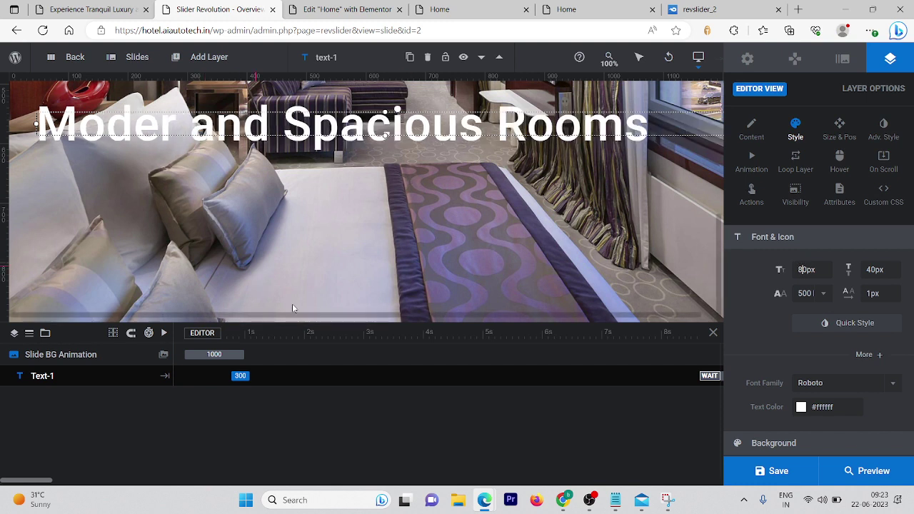
scroll(381, 318, "right", 1)
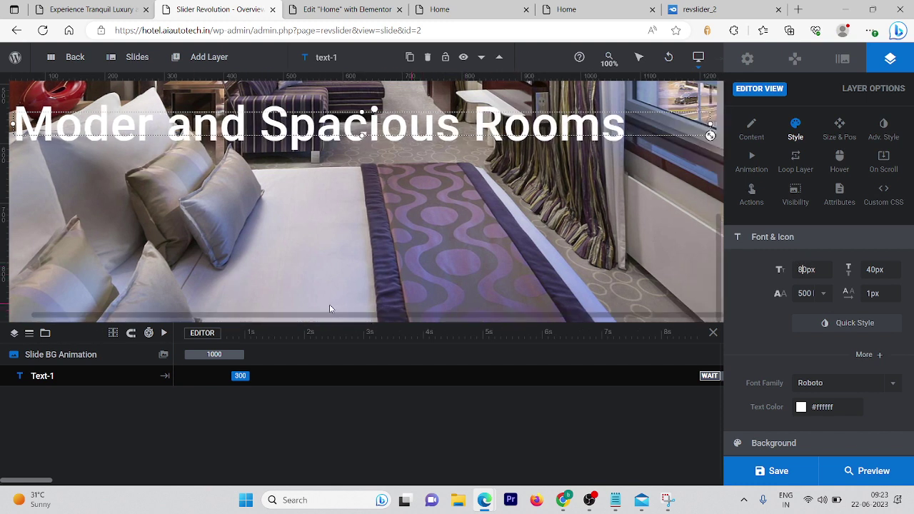
scroll(329, 304, "left", 1)
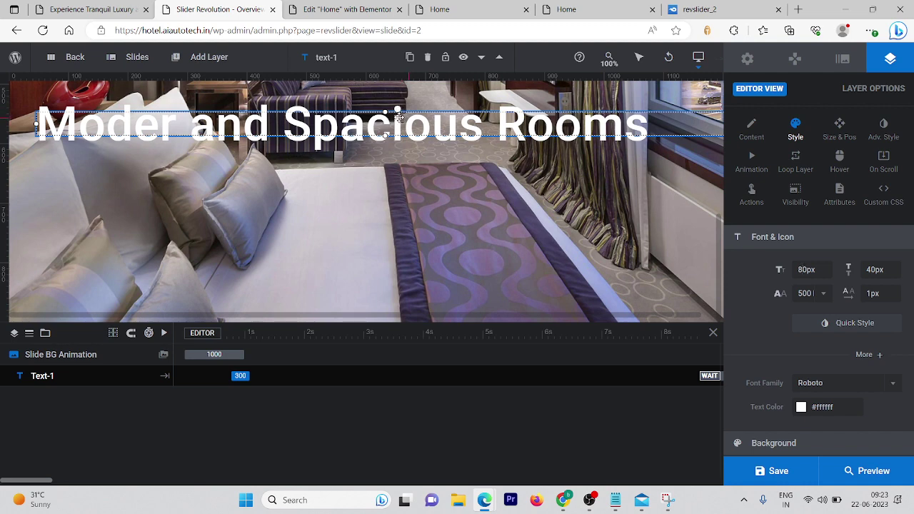
left_click(391, 95)
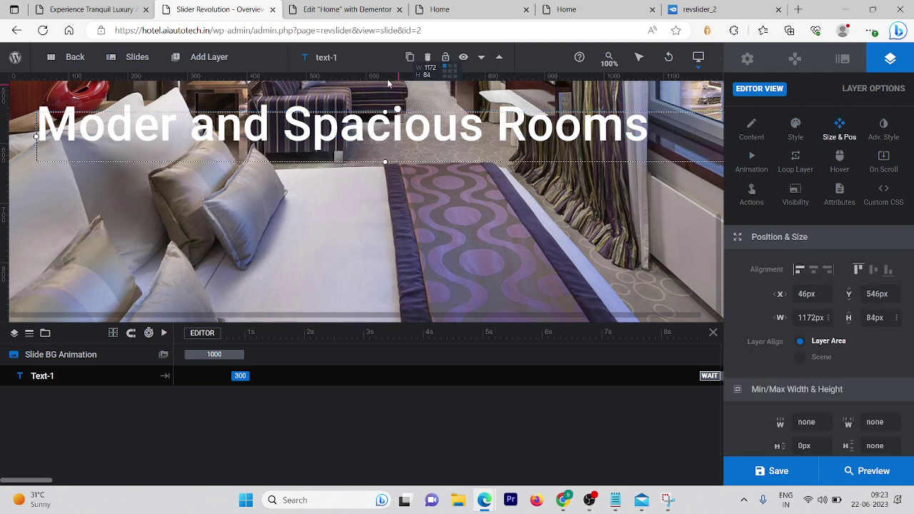
left_click_drag(405, 120, 457, 122)
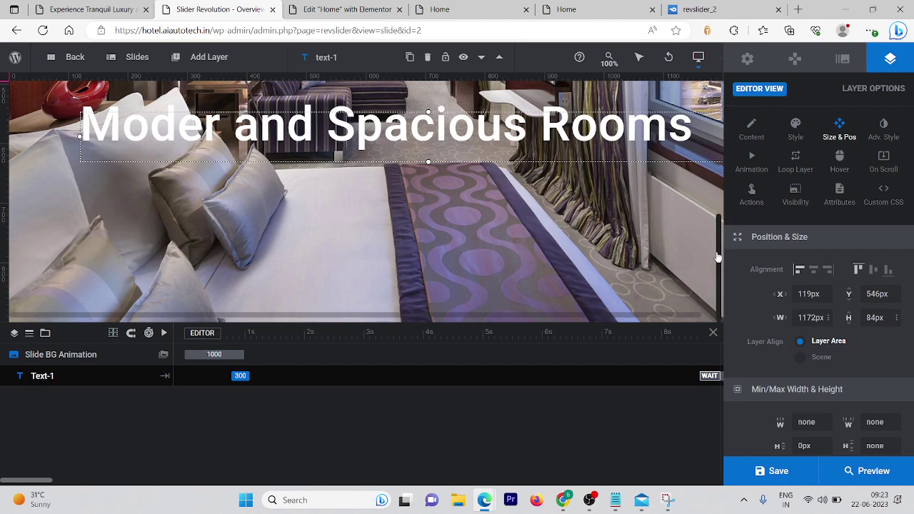
- Move the headline layer up over the sofa area to X 119 px, Y 361 px
left_click_drag(718, 257, 718, 152)
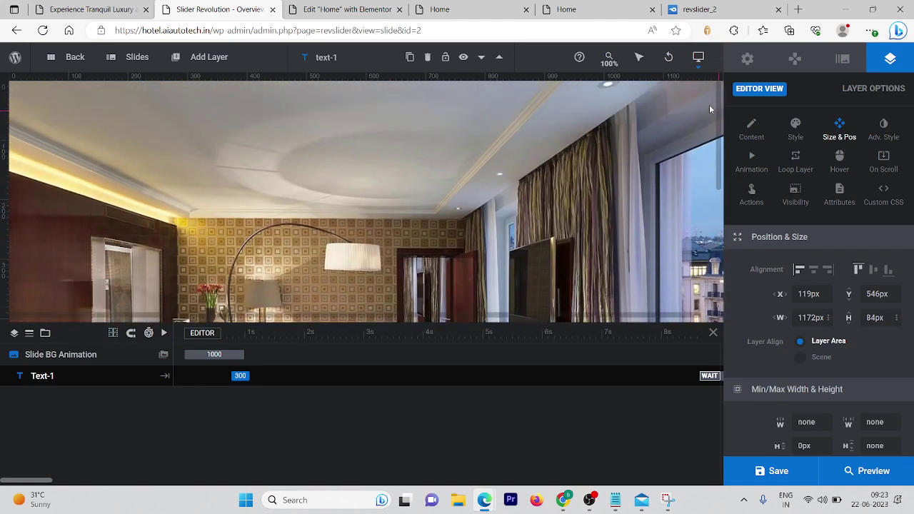
scroll(717, 152, "down", 3)
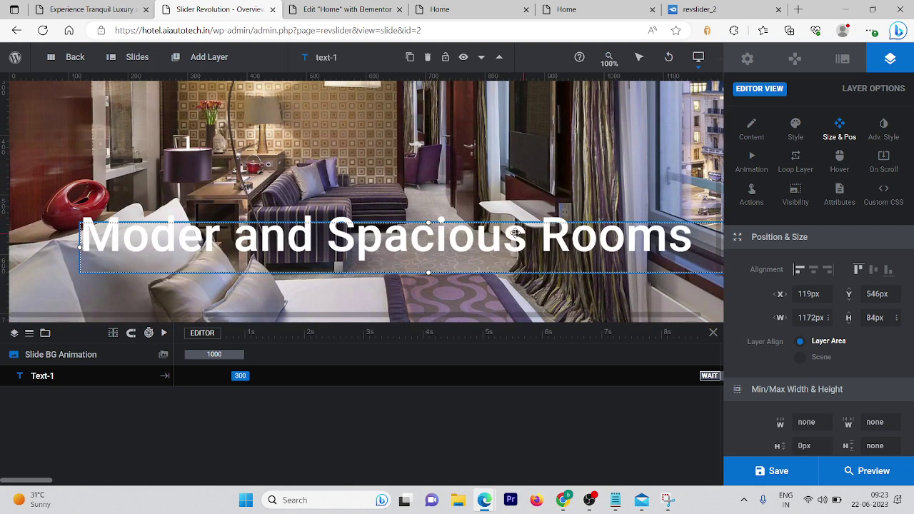
left_click_drag(515, 233, 518, 222)
left_click_drag(520, 144, 519, 93)
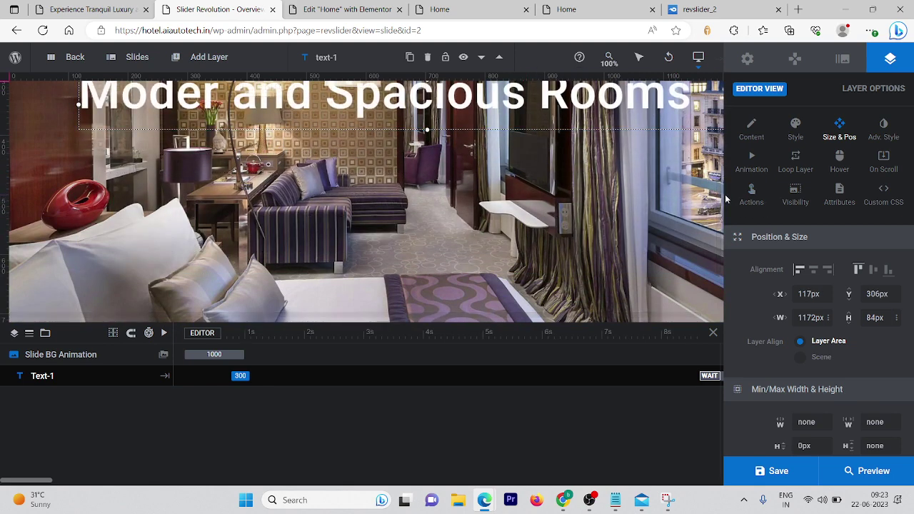
scroll(717, 196, "down", 5)
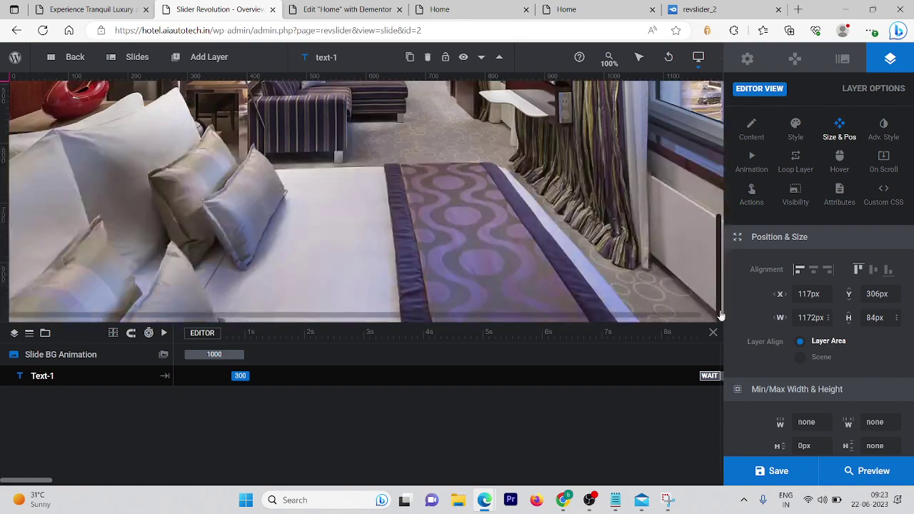
scroll(720, 178, "up", 5)
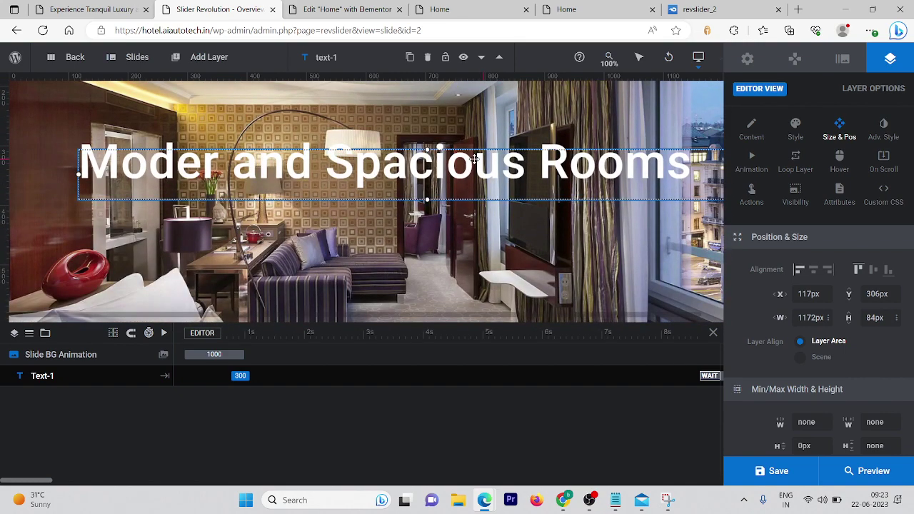
left_click_drag(475, 159, 476, 191)
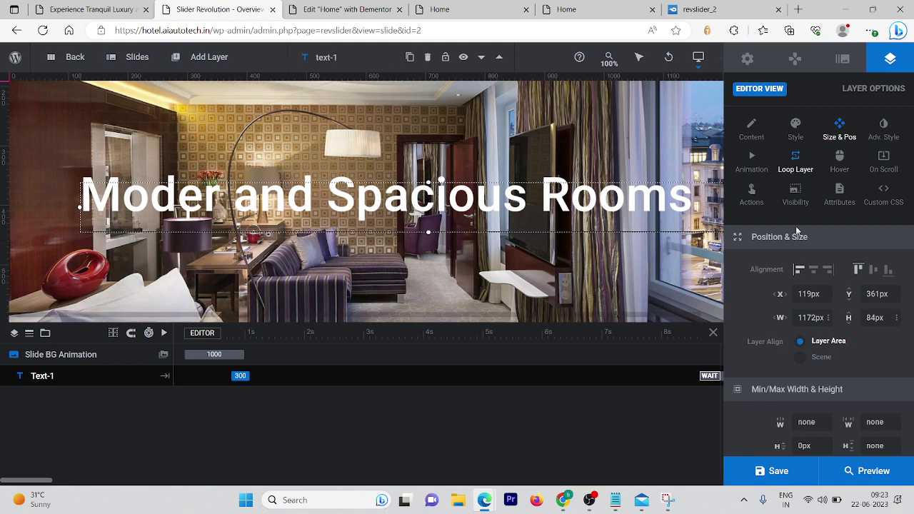
- Save the slide and reload the Home page preview to check the headline's placement over the room photo
left_click(771, 471)
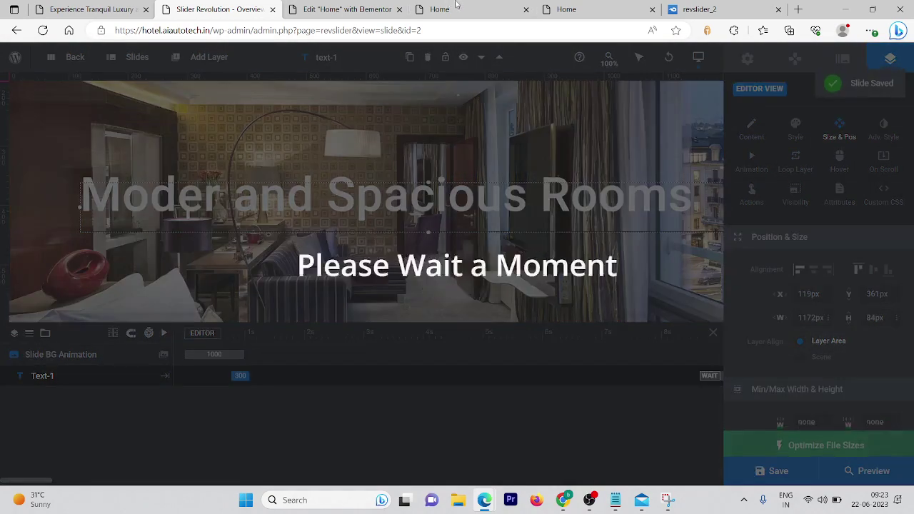
left_click(456, 7)
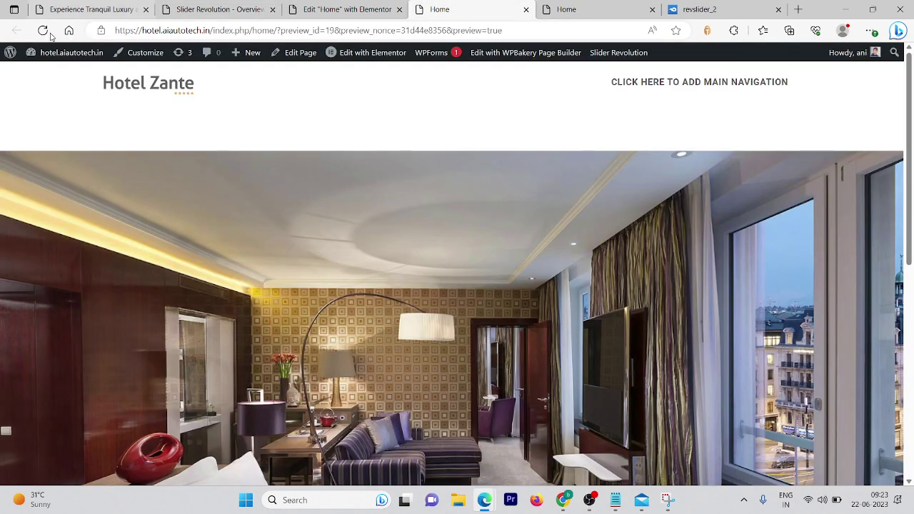
left_click(43, 32)
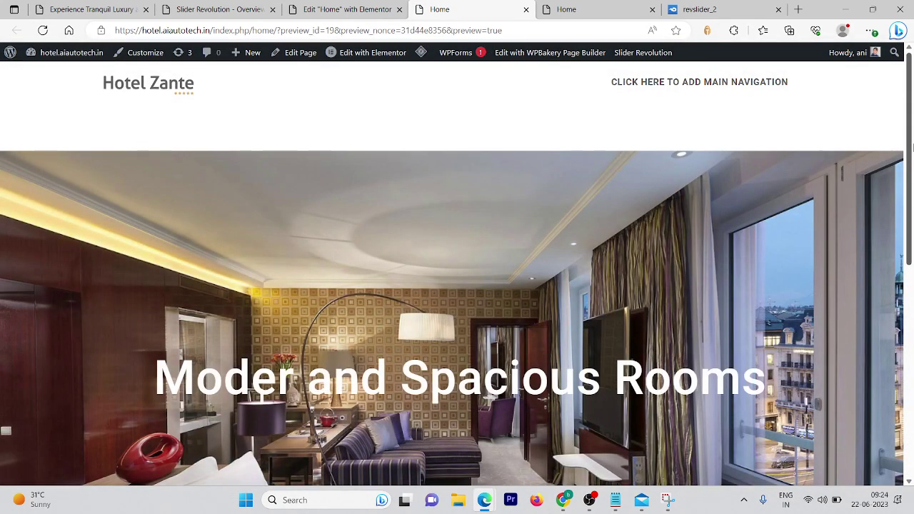
left_click_drag(913, 147, 907, 264)
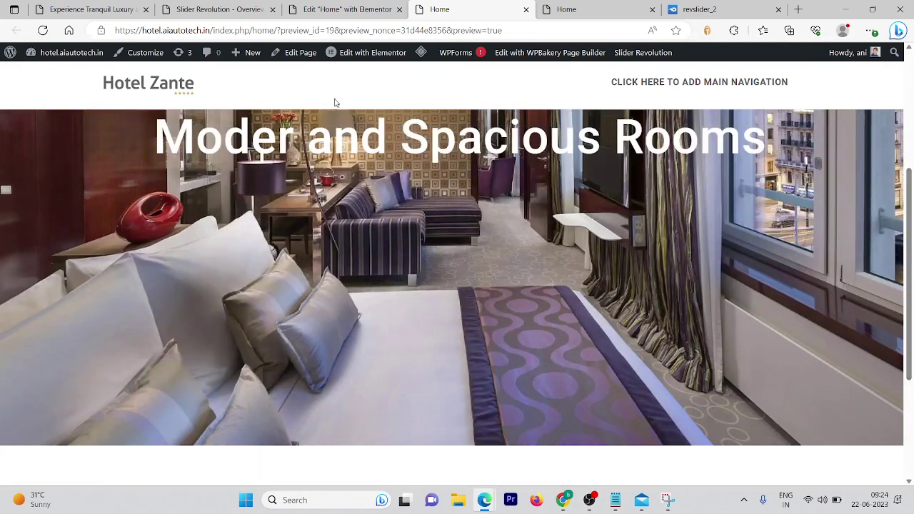
- Return to the slide editor and correct the headline text to "Modern and Spacious Rooms"
left_click(229, 8)
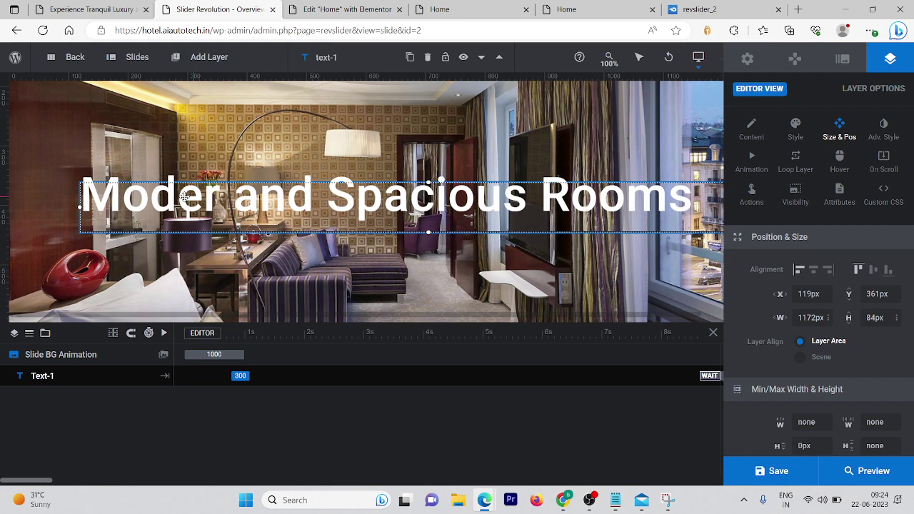
left_click(751, 130)
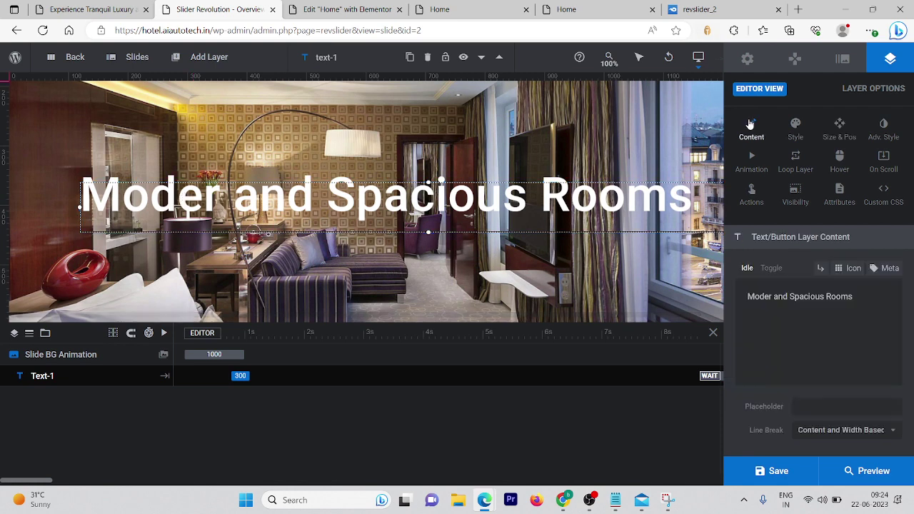
left_click(769, 297)
type("n")
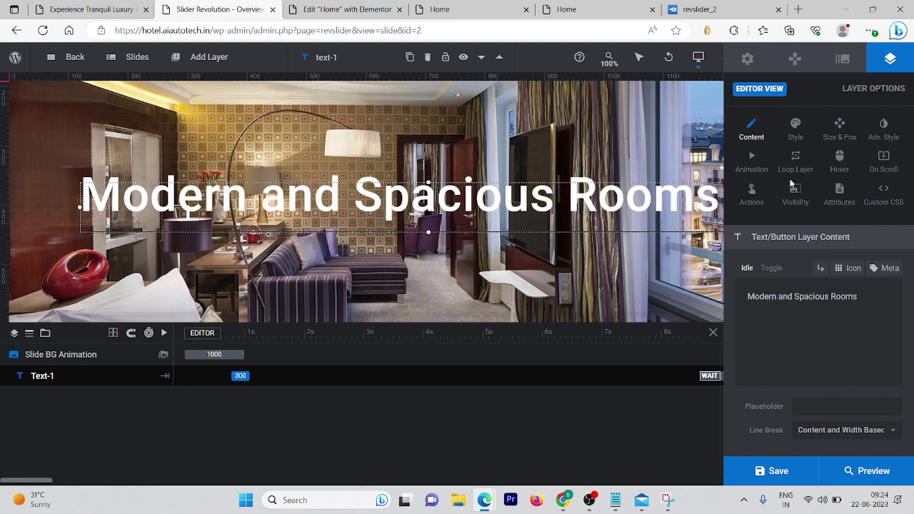
- Try the Short Slide from Top and Short Slide from Bottom entrance transitions on the headline layer
left_click(796, 132)
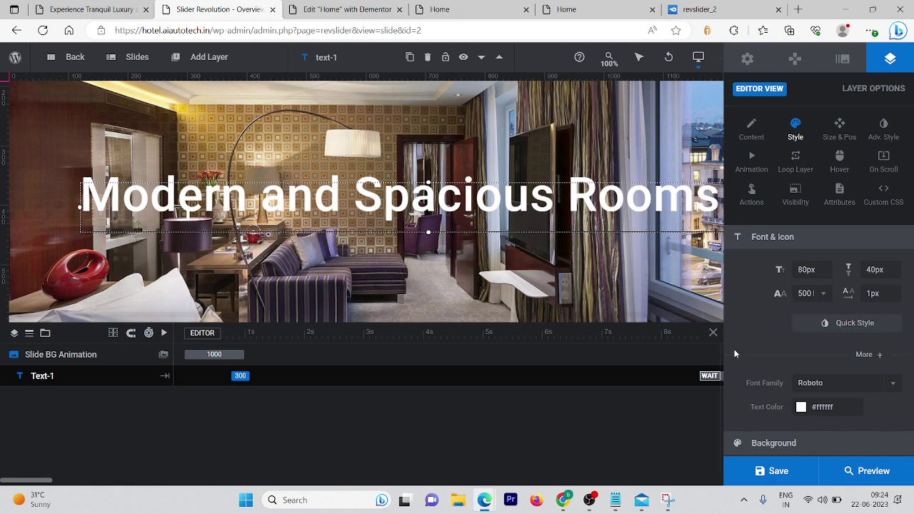
scroll(734, 350, "down", 3)
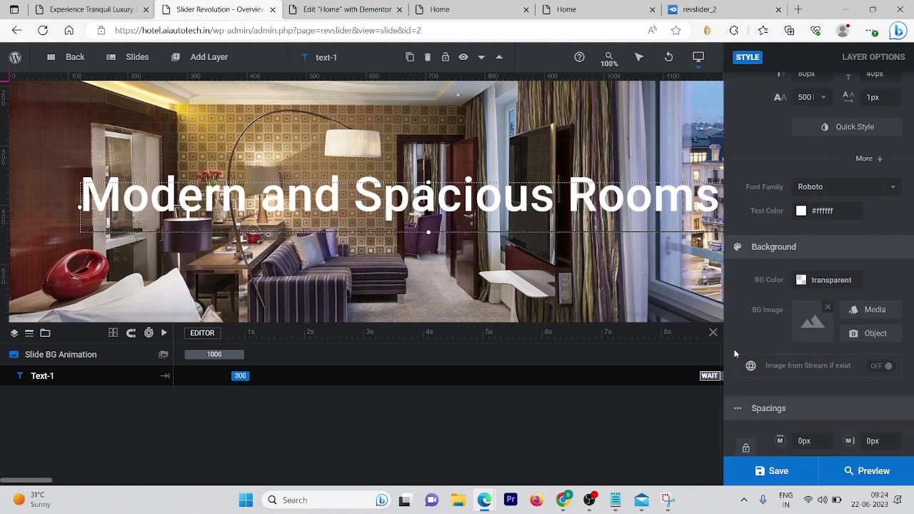
scroll(734, 350, "down", 3)
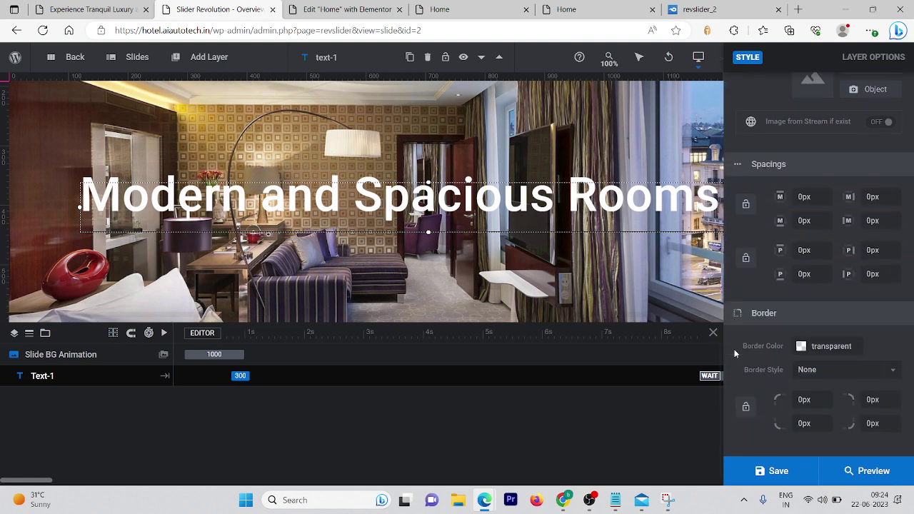
left_click(239, 376)
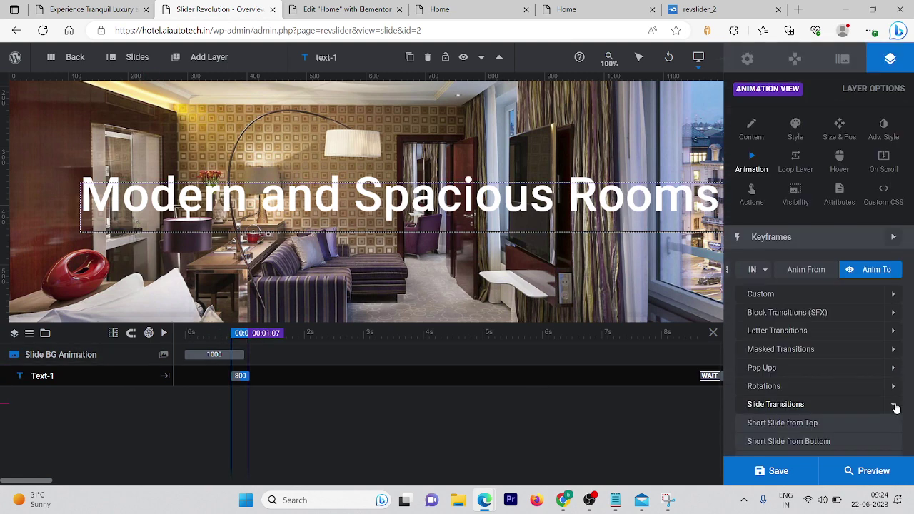
left_click(834, 423)
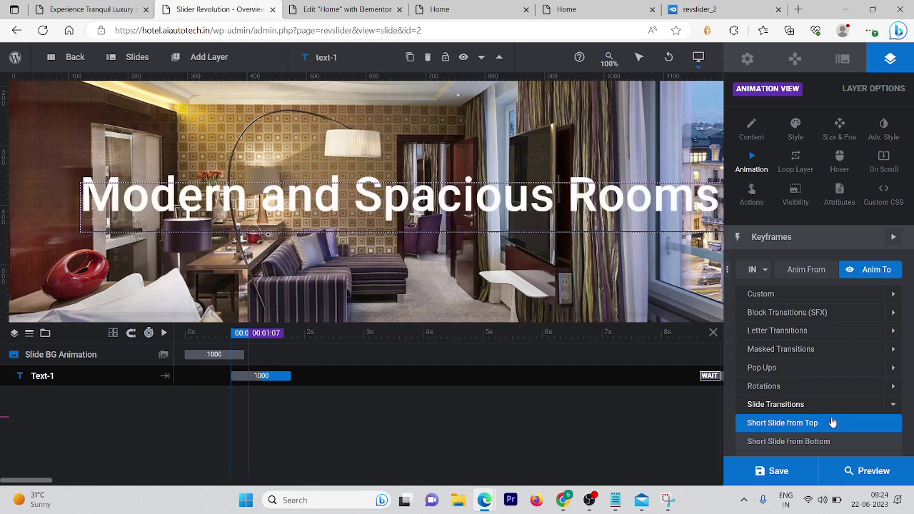
left_click(836, 443)
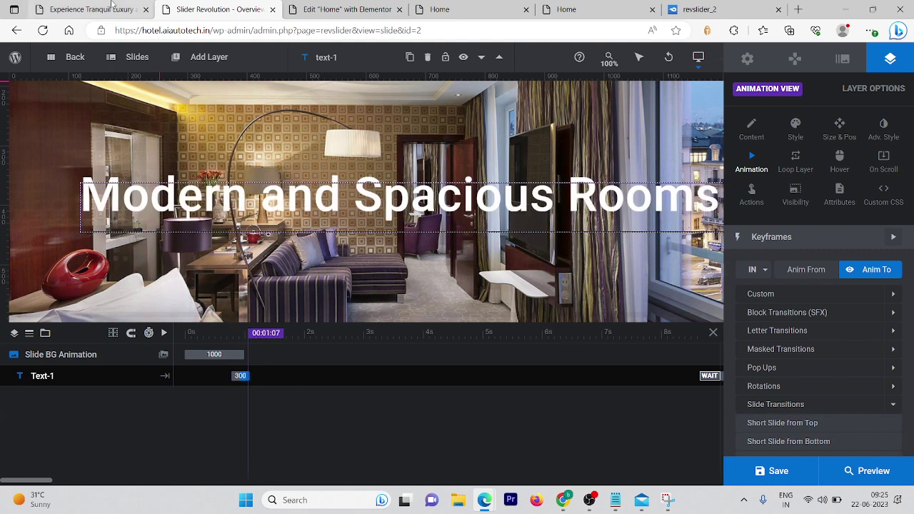
- Replay the reference page's headline animation and apply the Short Slide from Bottom entrance transition to the headline layer
left_click(89, 10)
left_click(43, 31)
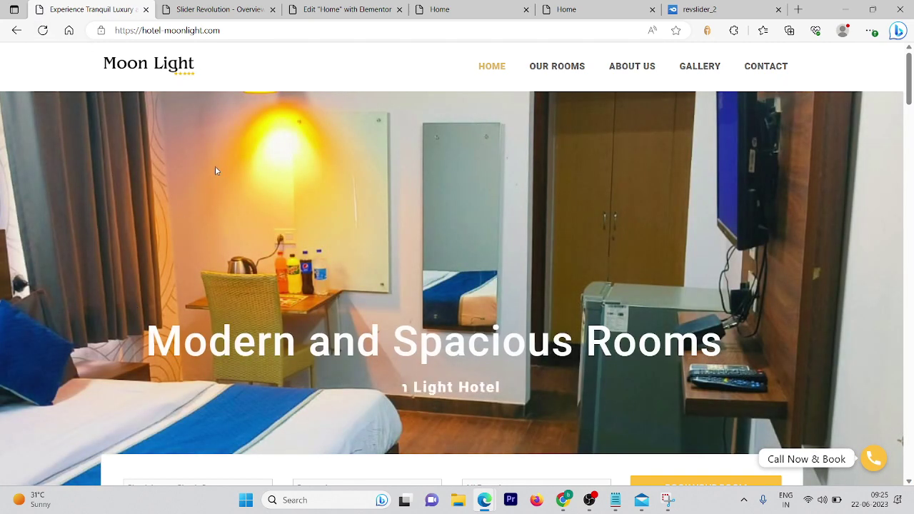
left_click(320, 7)
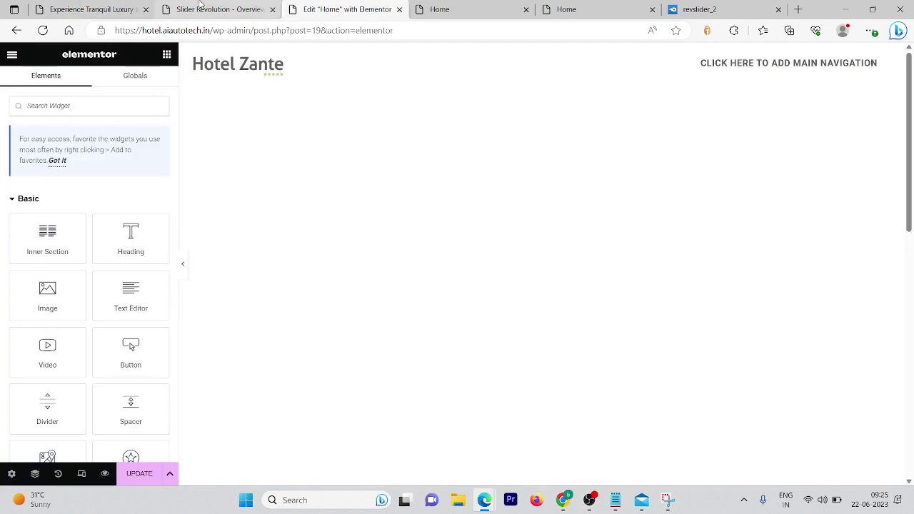
left_click(203, 7)
left_click(788, 442)
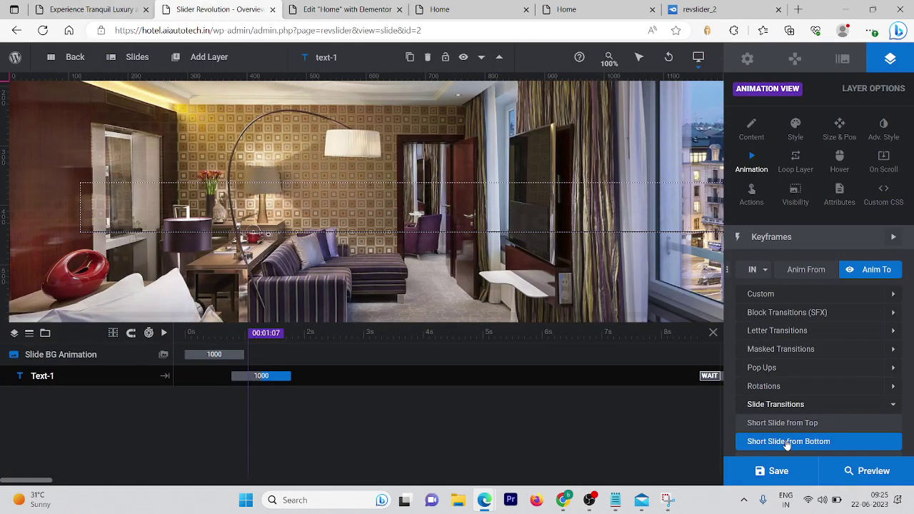
left_click(786, 443)
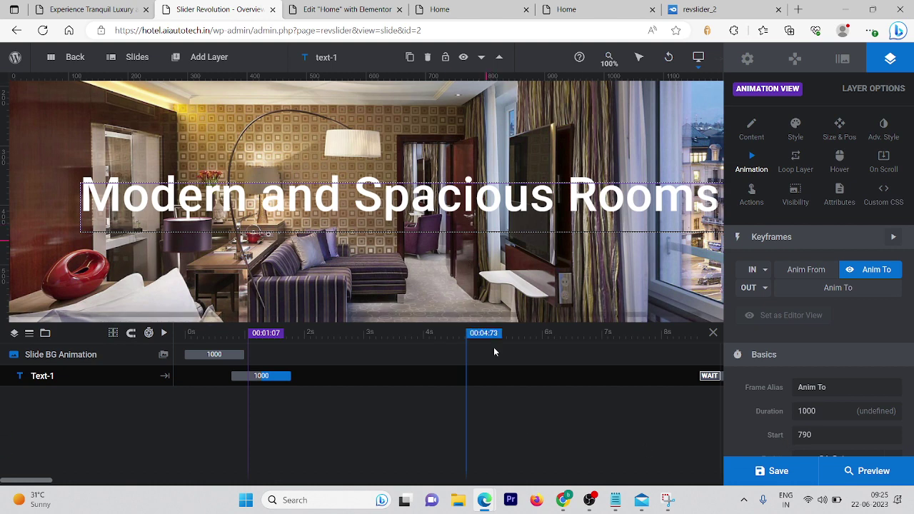
- Shift the headline's entrance animation to start at 440 ms and play the slide timeline to check it
left_click_drag(261, 376, 241, 375)
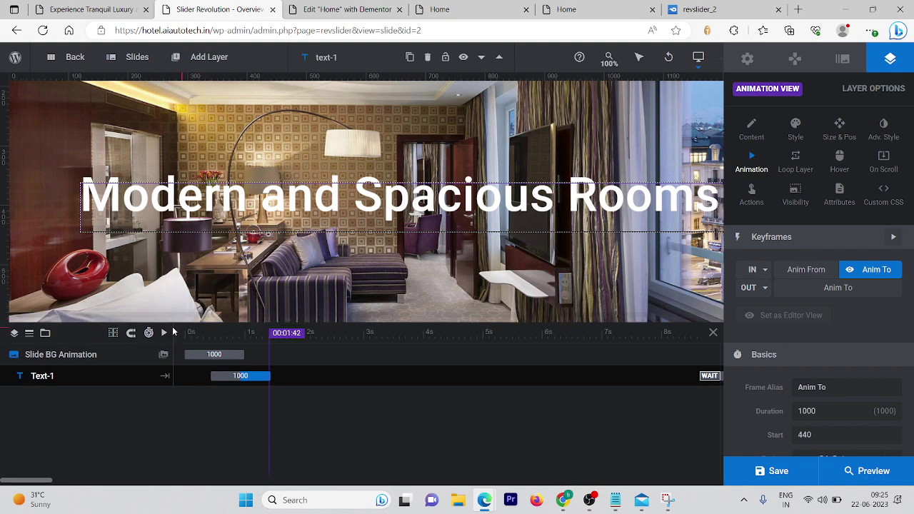
left_click(164, 333)
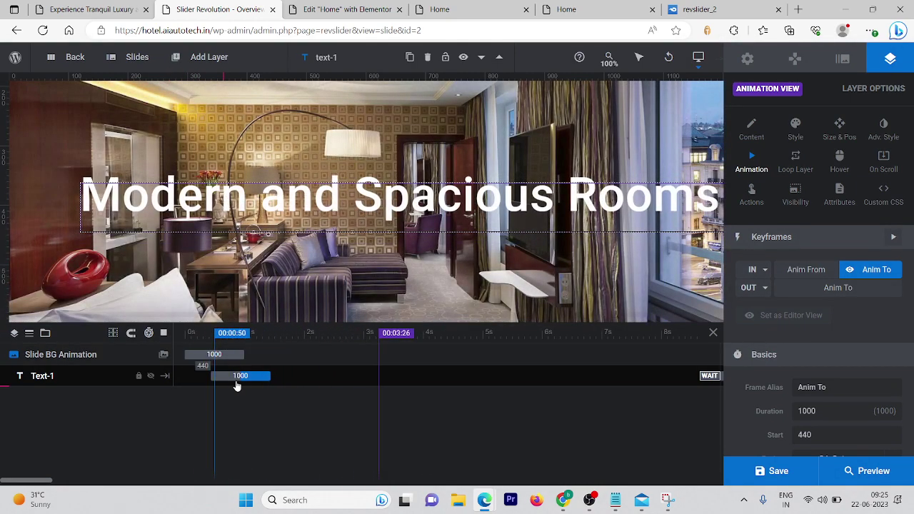
left_click(164, 333)
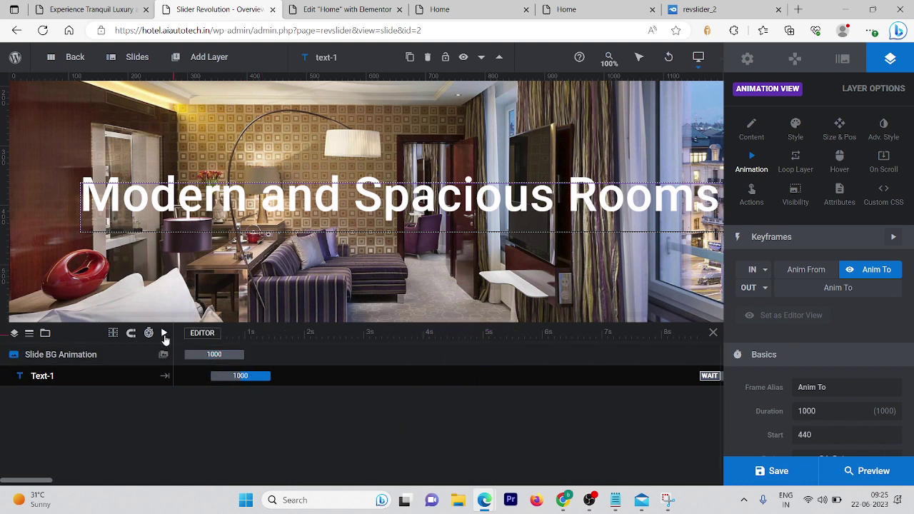
- Add a second text layer with the Poppins 16px, 400 quick content style, checking the reference page's subheading for comparison
mouse_move(172, 63)
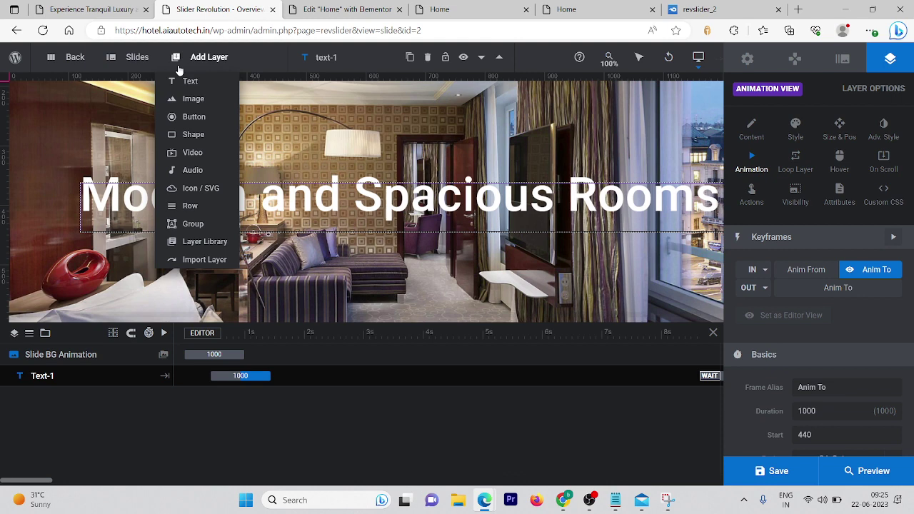
mouse_move(180, 83)
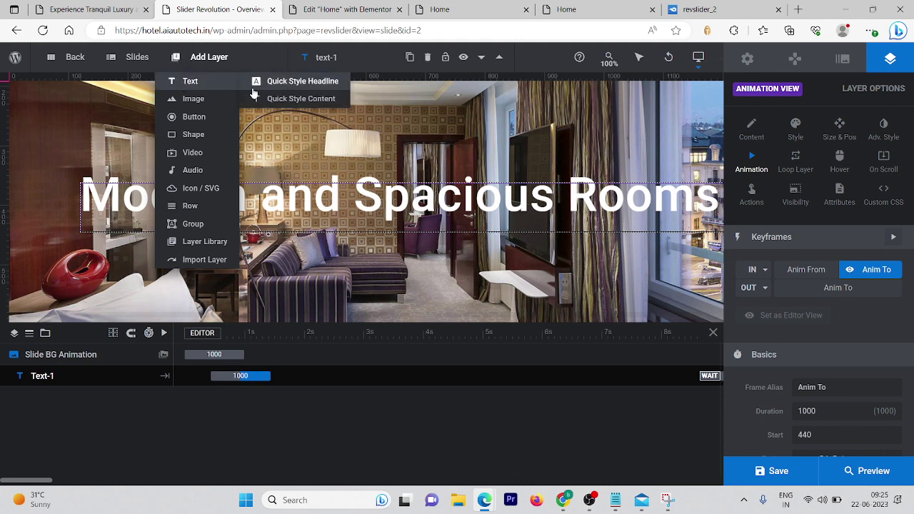
left_click(301, 100)
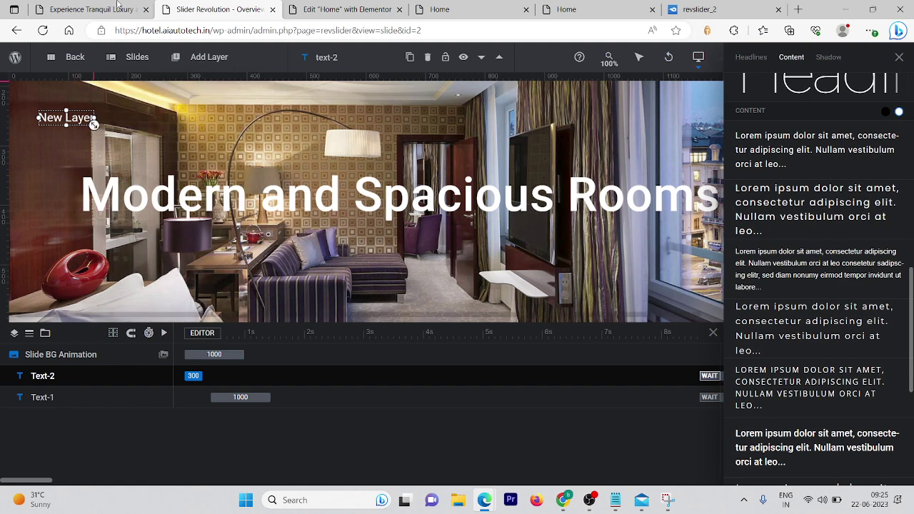
left_click(118, 8)
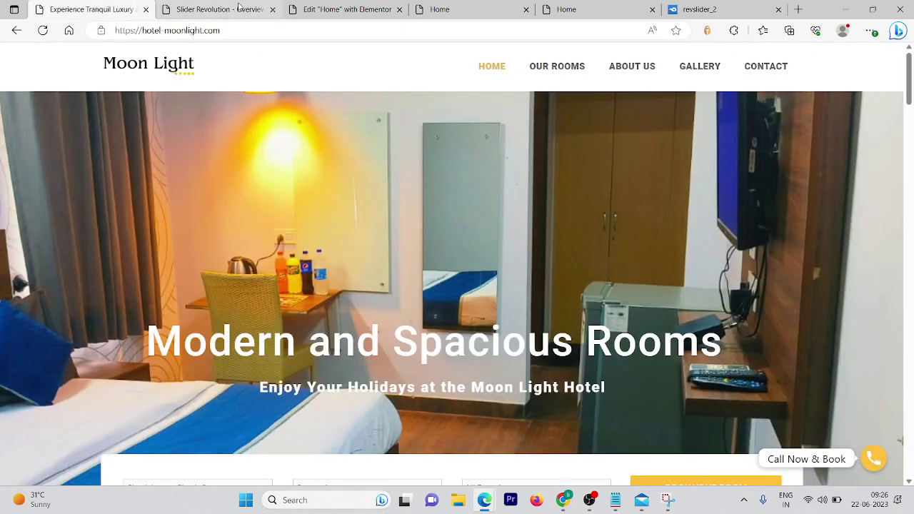
left_click(215, 10)
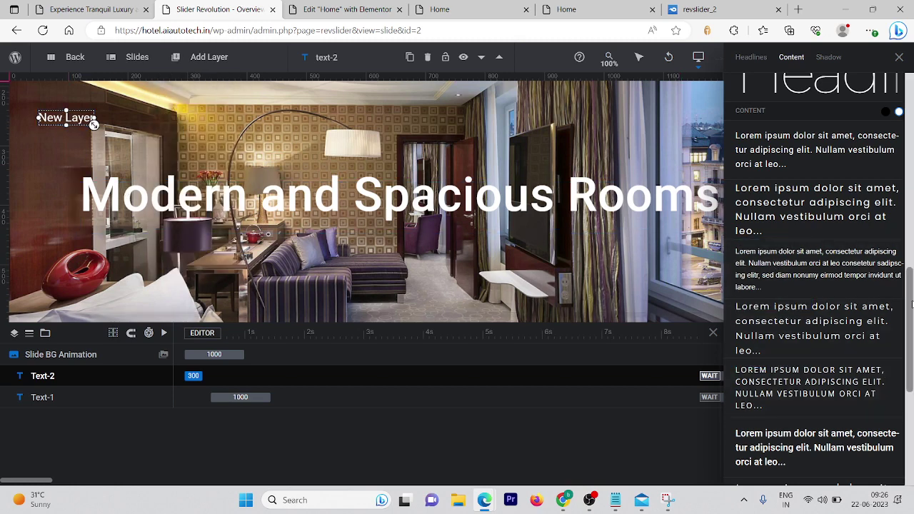
scroll(857, 286, "down", 5)
scroll(912, 413, "up", 10)
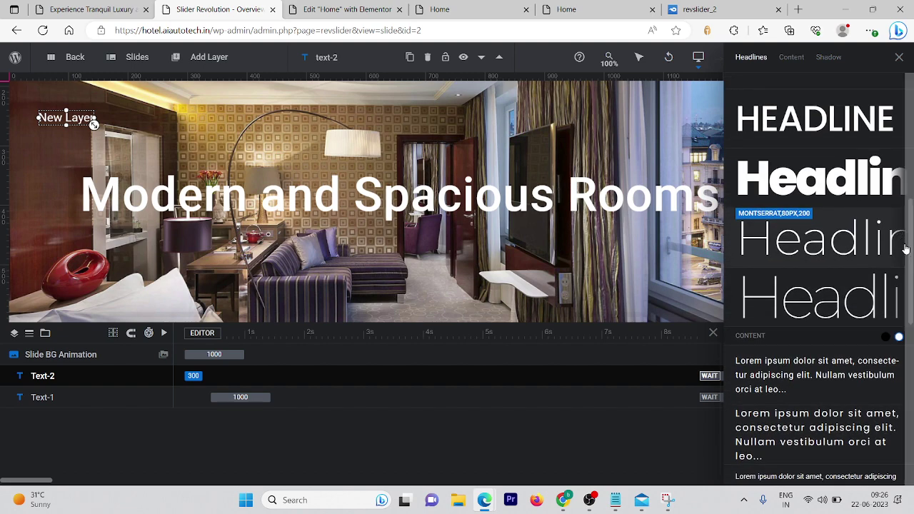
left_click(789, 429)
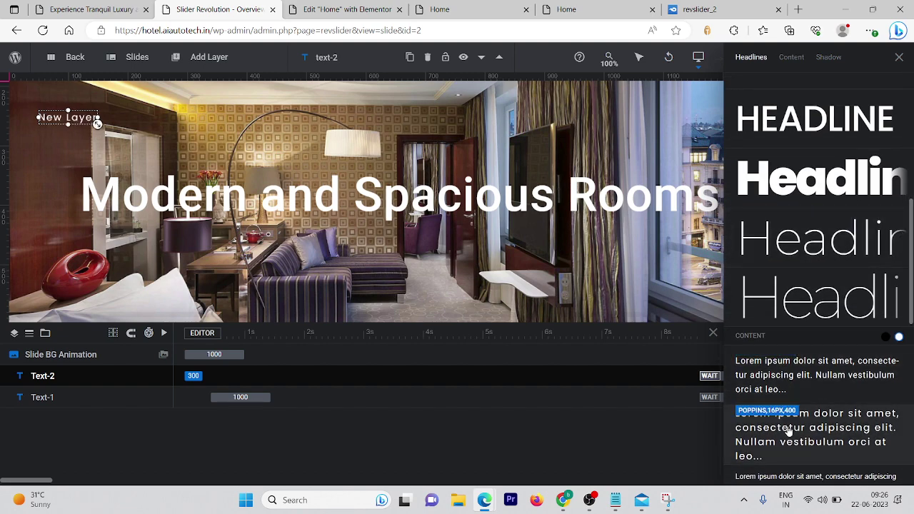
left_click(901, 57)
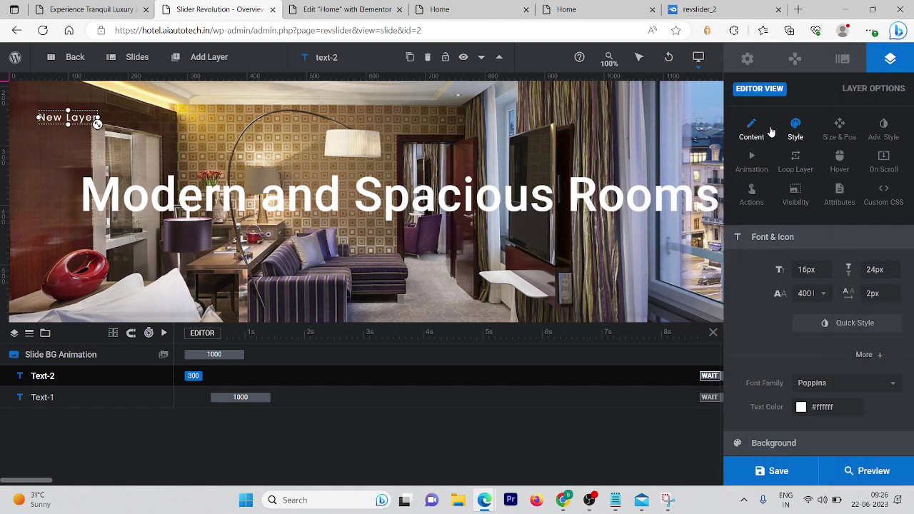
- Replace the new layer's placeholder text with "Enjoy YOur Holidays at MoonLight Hotel"
left_click(769, 129)
triple_click(773, 298)
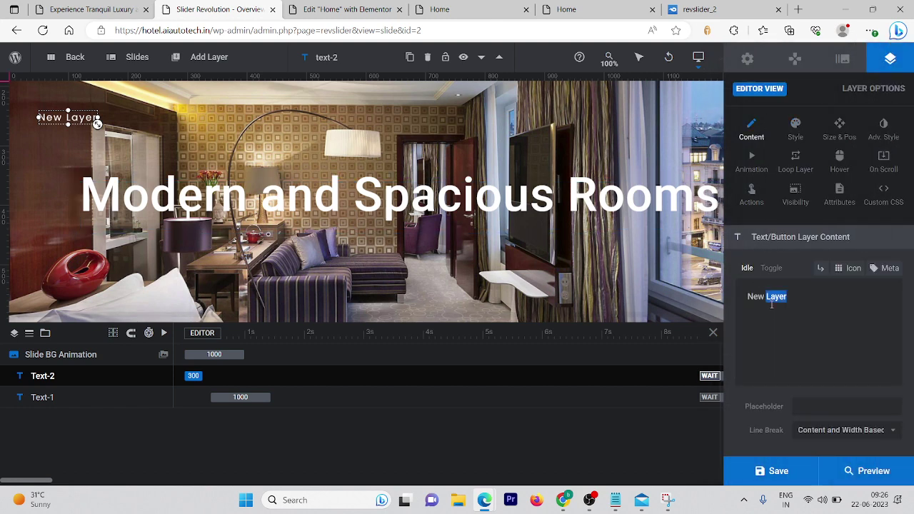
type("Enjoy yo")
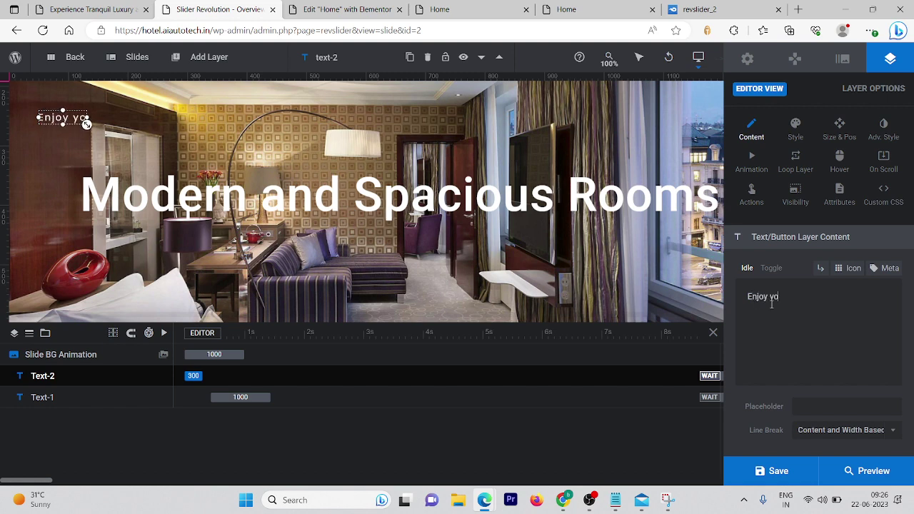
key("BackSpace")
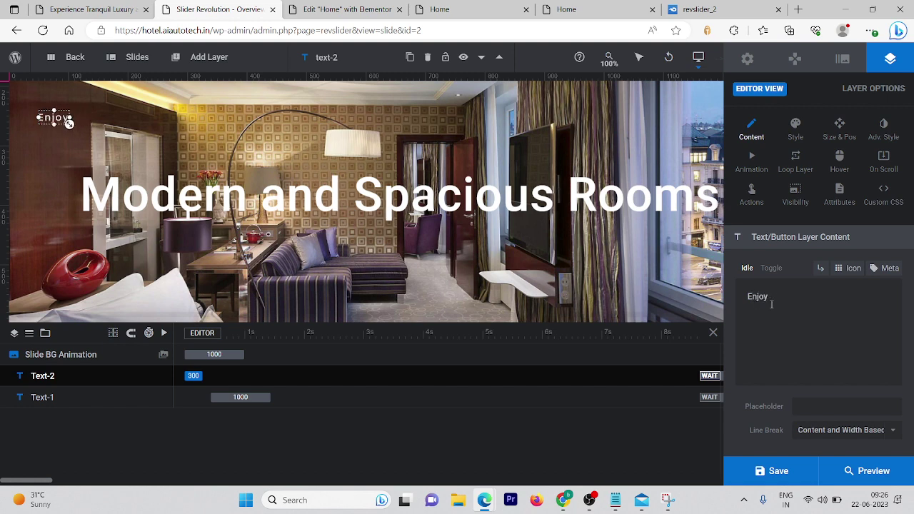
type("YOur Hol")
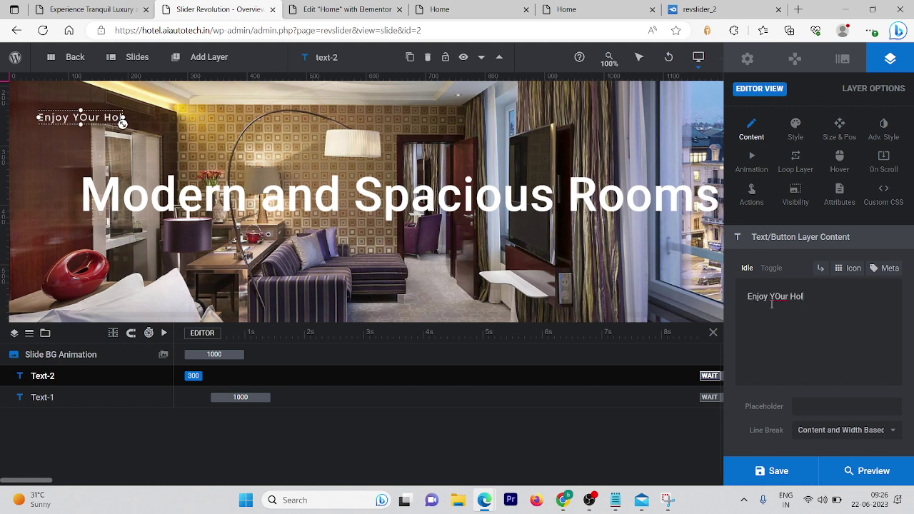
type("idays at")
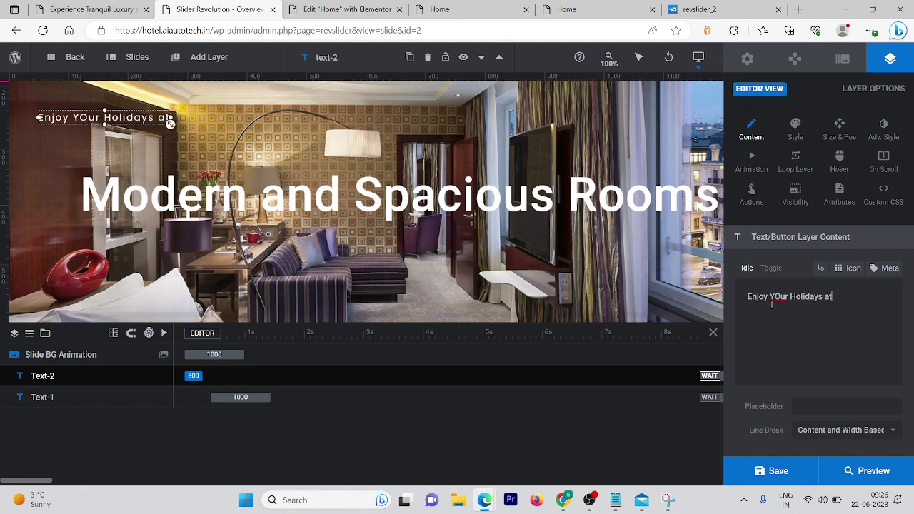
type(" Mo")
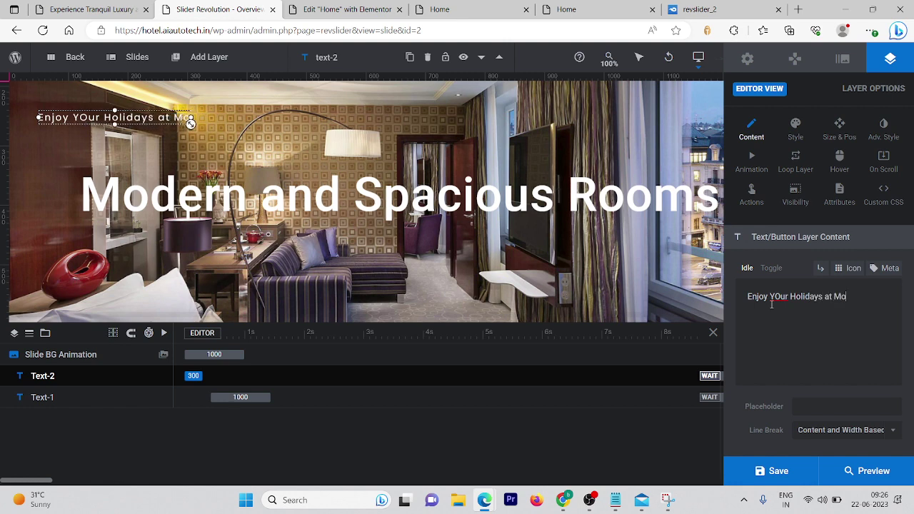
type("onL")
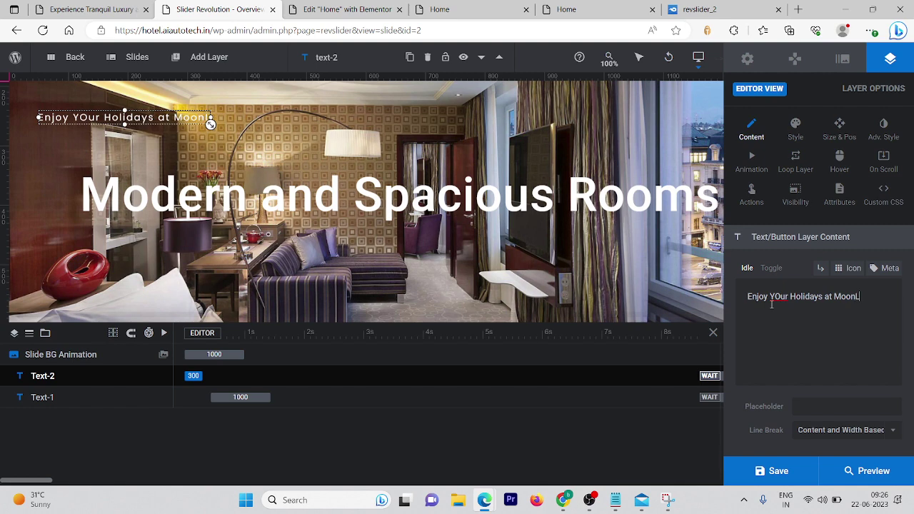
type("ight Hotel")
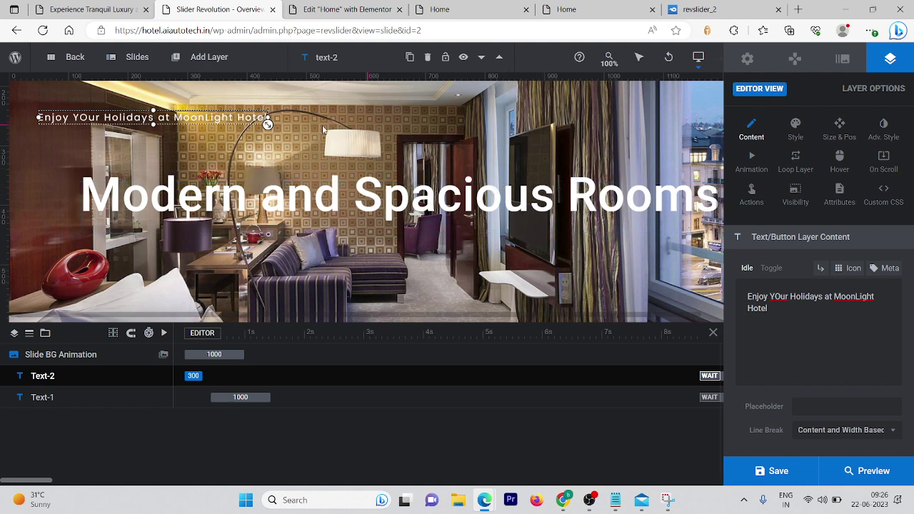
- Enlarge the subheading to a font size of about 31px and place it beneath the headline at about X 277, Y 437
left_click(265, 122)
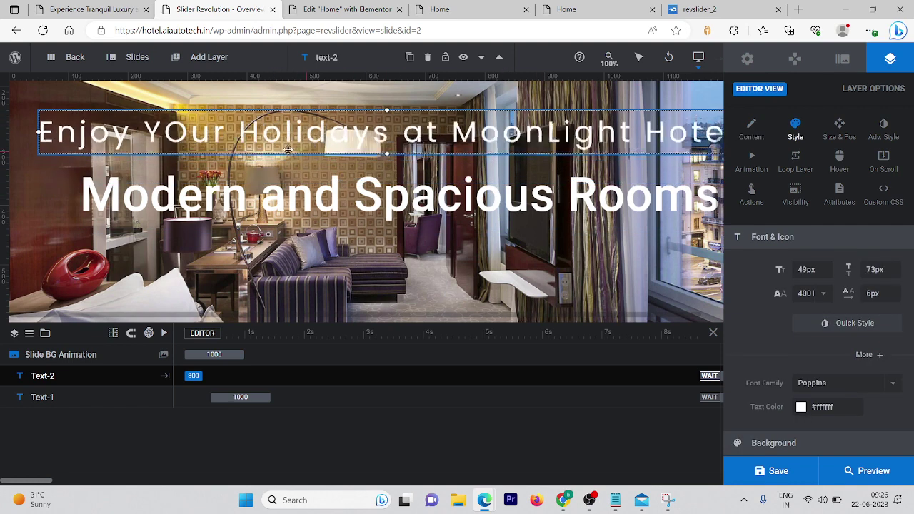
left_click_drag(288, 150, 260, 135)
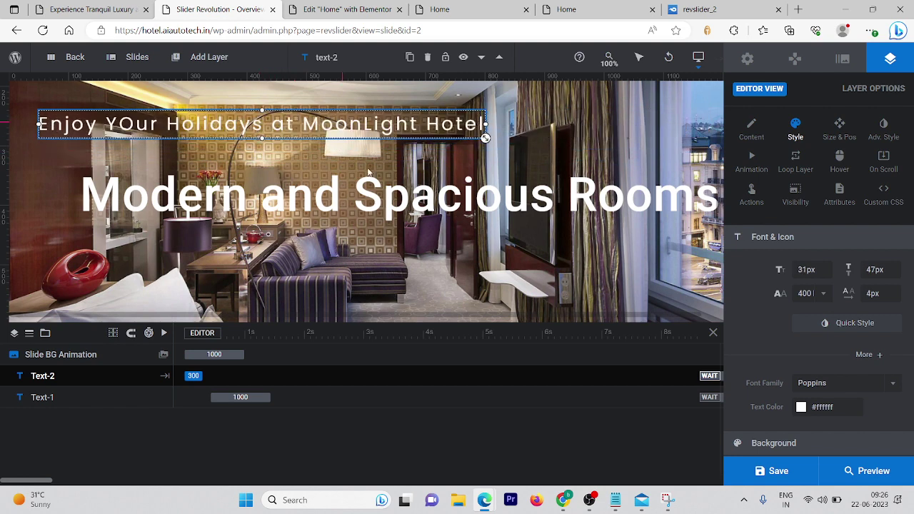
left_click_drag(335, 123, 472, 241)
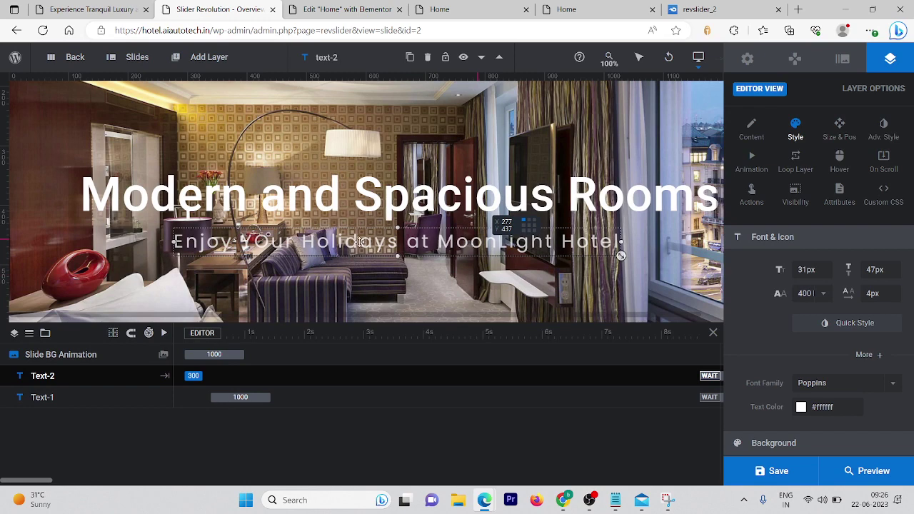
left_click_drag(360, 241, 361, 241)
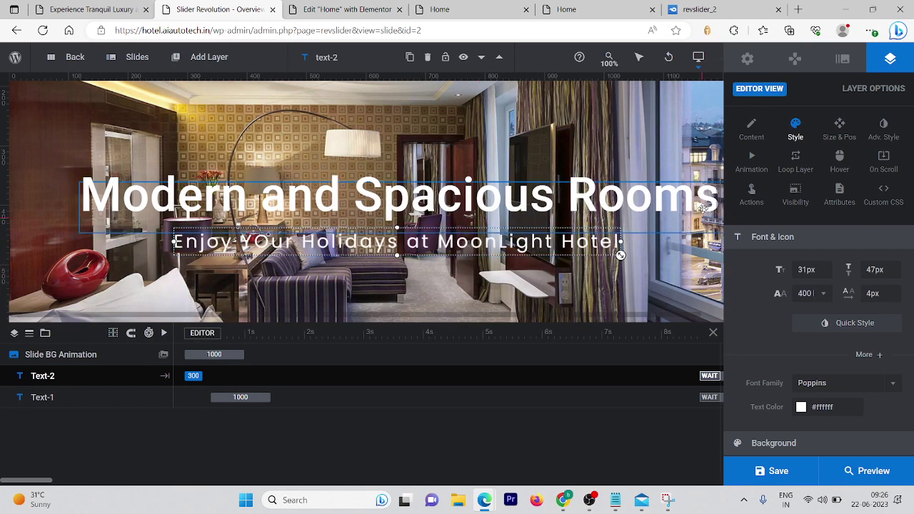
- Correct the misspelled "YOur" to "Your" in the subheading text
left_click(760, 130)
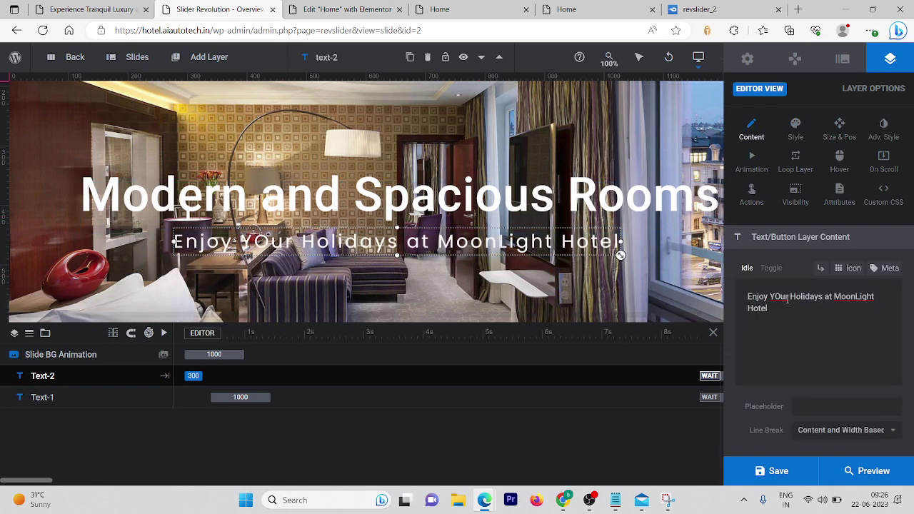
right_click(781, 296)
left_click(793, 306)
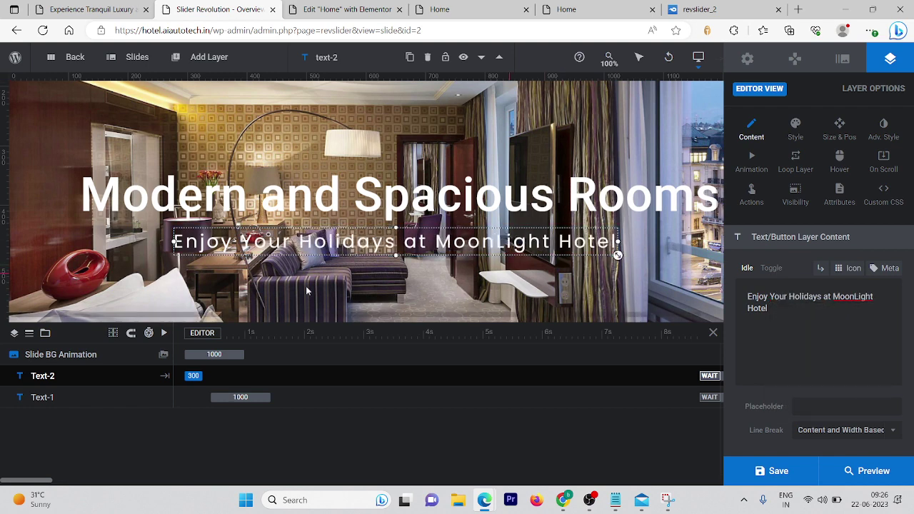
- Select the subheading layer's entrance keyframe and apply a preset entrance transition to it
left_click(261, 397)
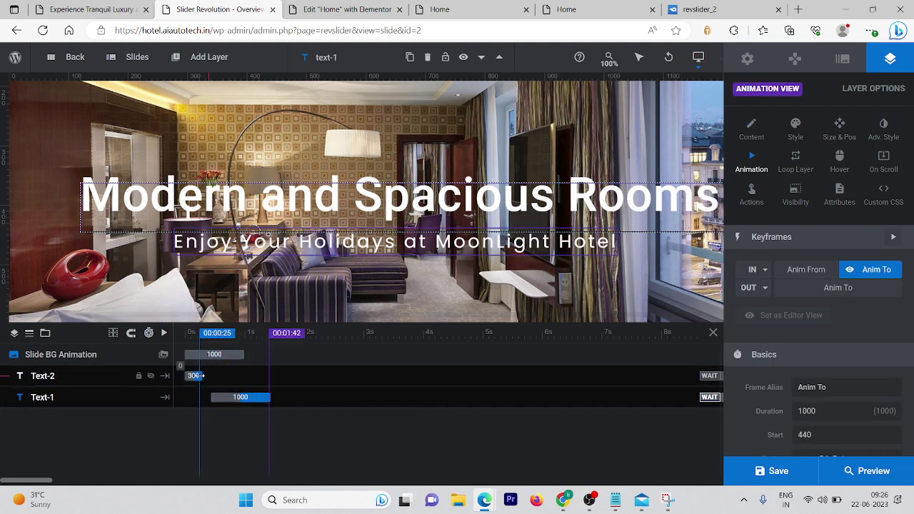
left_click(195, 376)
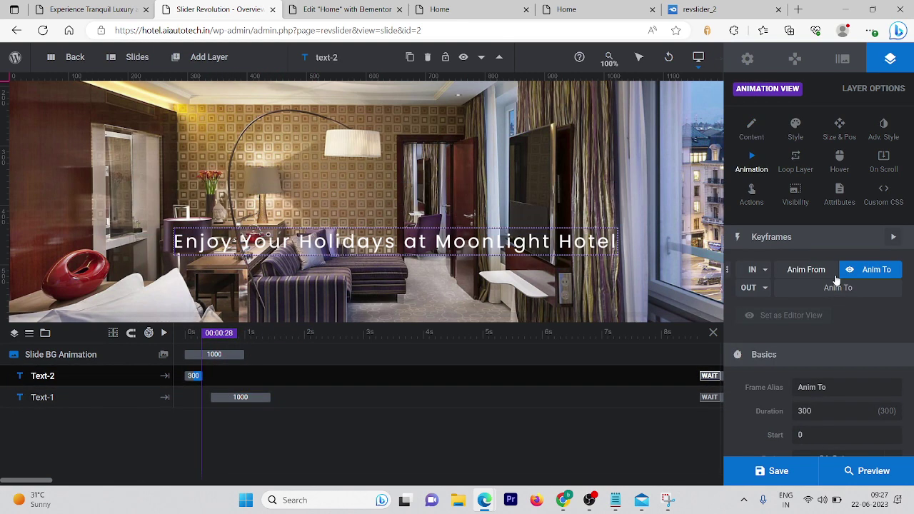
left_click(764, 270)
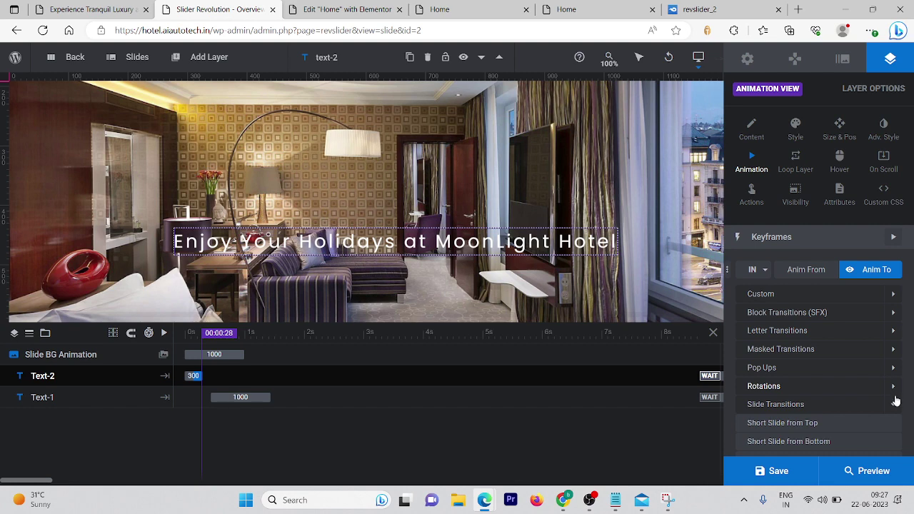
left_click(892, 356)
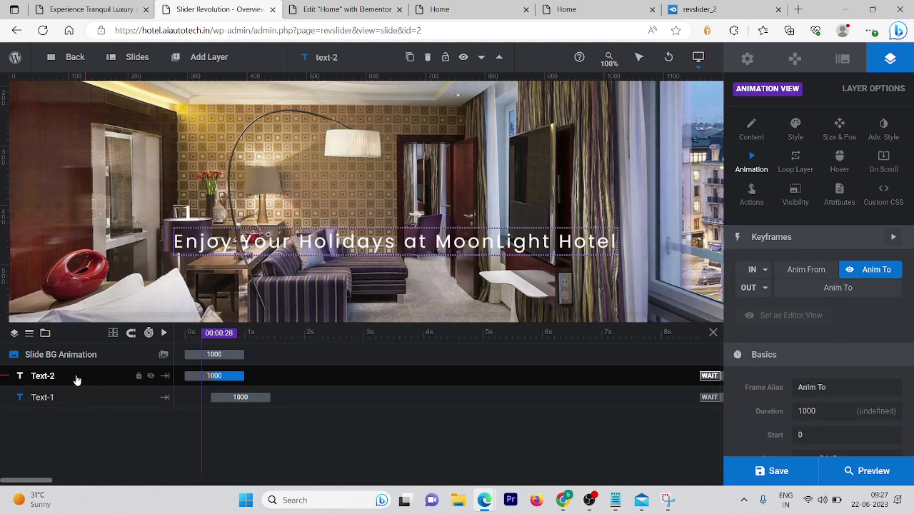
- Move the subheading layer below the headline in the timeline, start its entrance at 840 ms and play the slide animation
left_click_drag(76, 380, 84, 419)
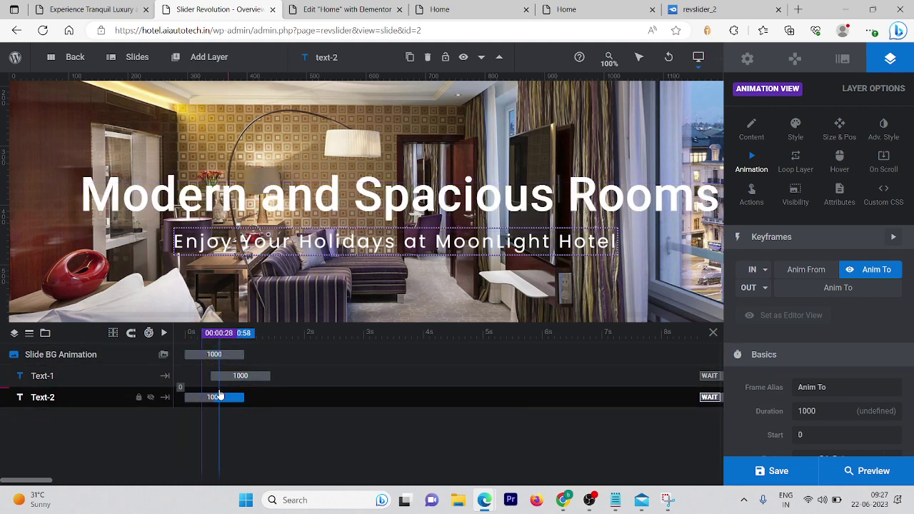
left_click_drag(218, 396, 266, 397)
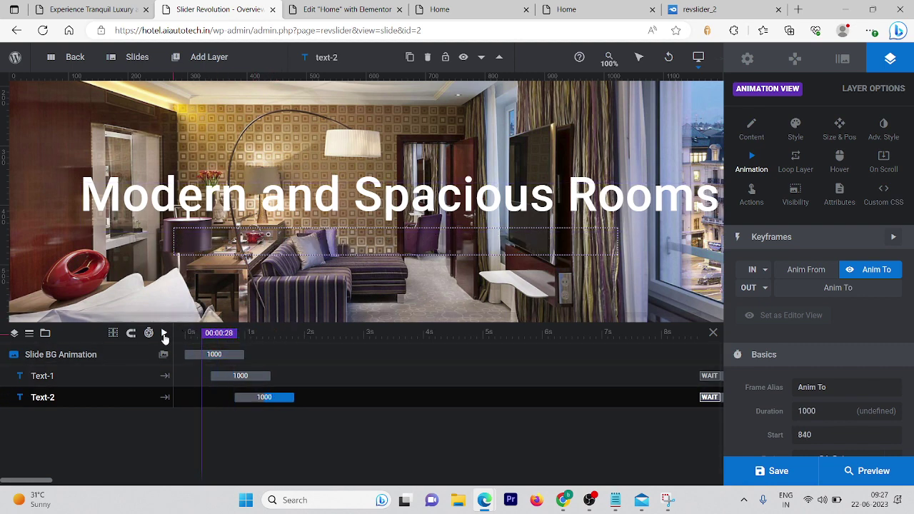
left_click(164, 334)
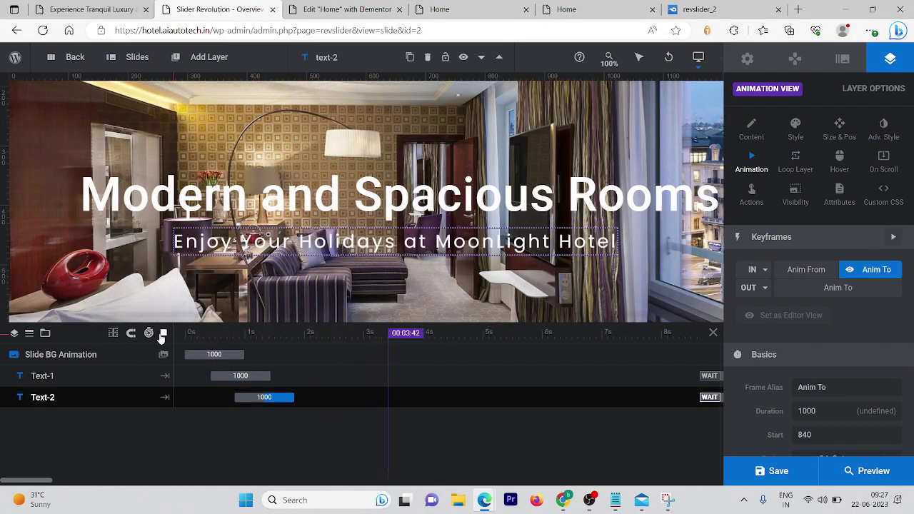
left_click(164, 334)
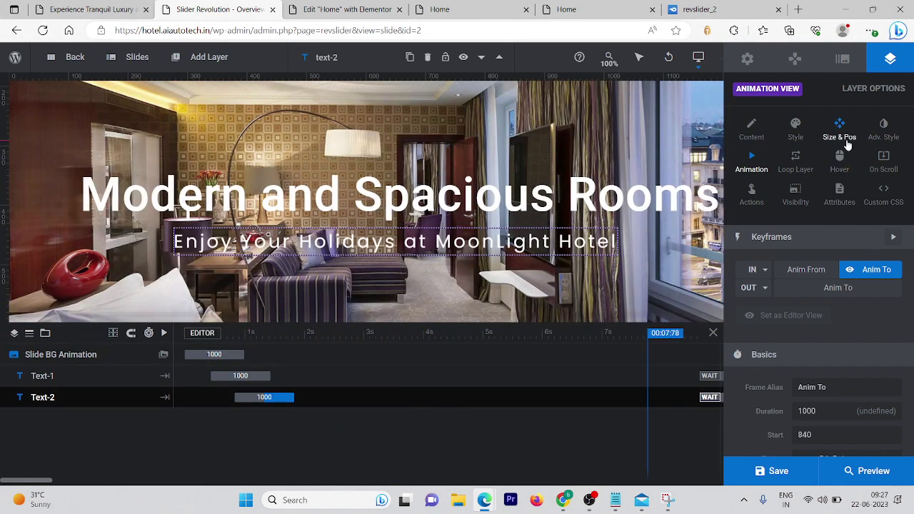
- Try the 700 Bold font weight on the subheading and settle on 600 Semi-Bold
left_click(794, 130)
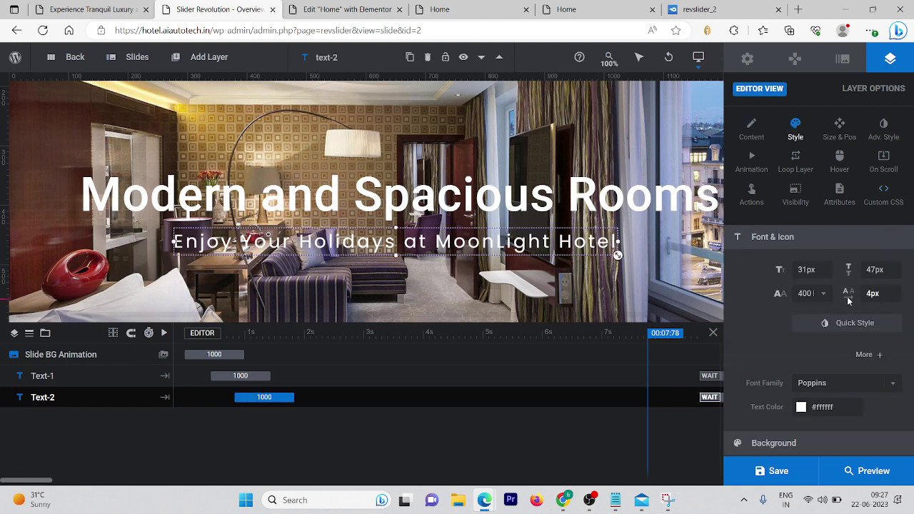
left_click(825, 294)
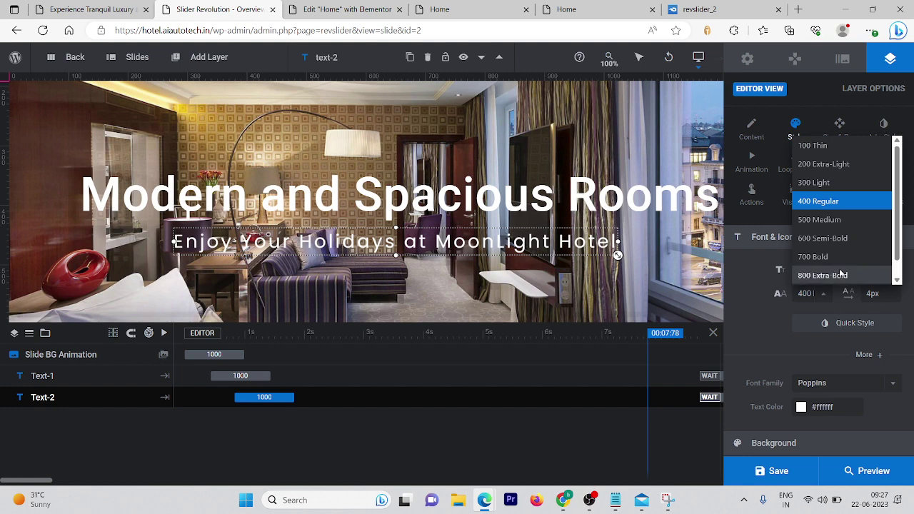
left_click(821, 257)
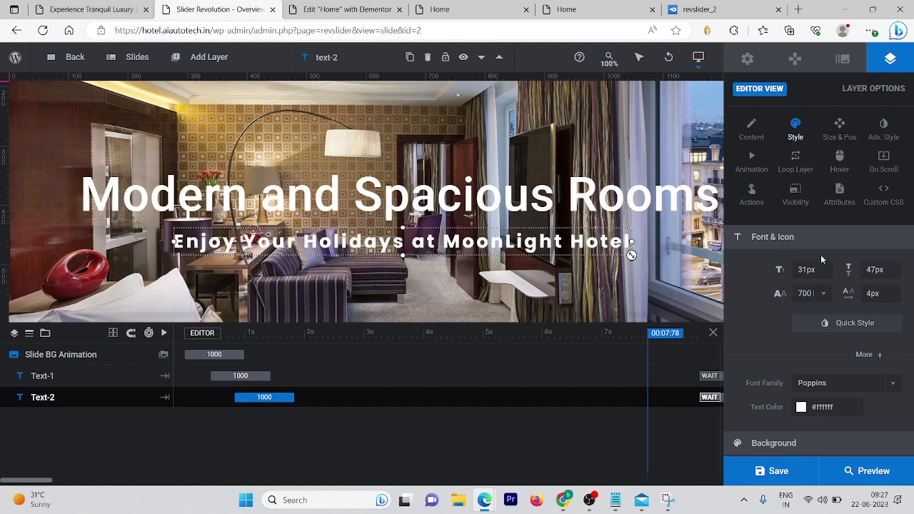
left_click(822, 296)
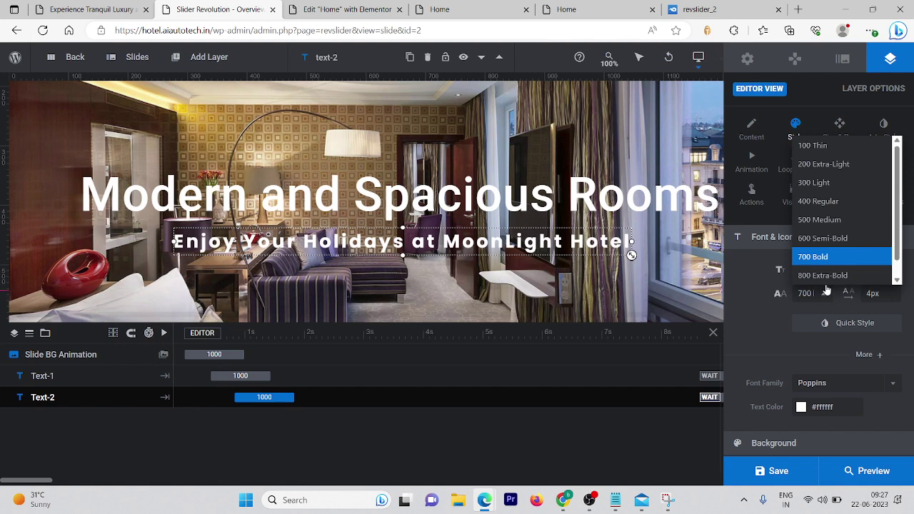
left_click(832, 240)
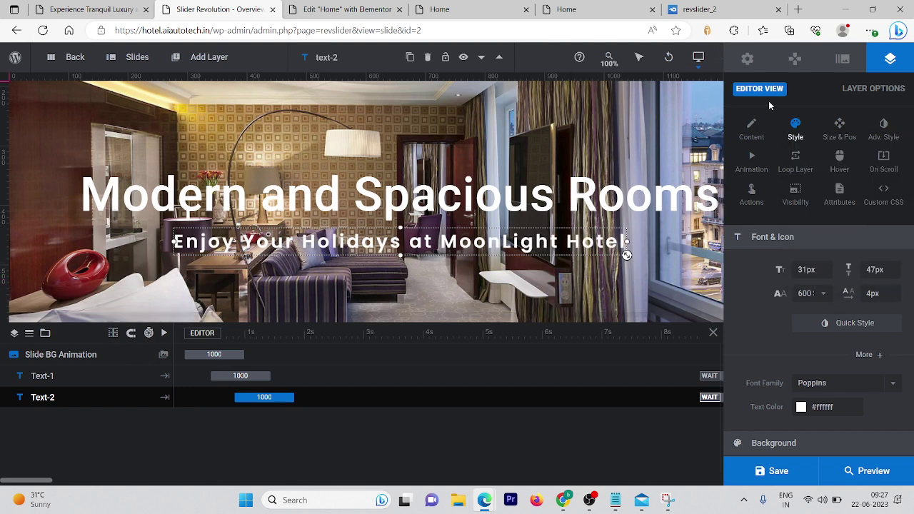
- Save the slide, then reload the Home page preview and examine the headline and subheading on the slider
left_click(762, 473)
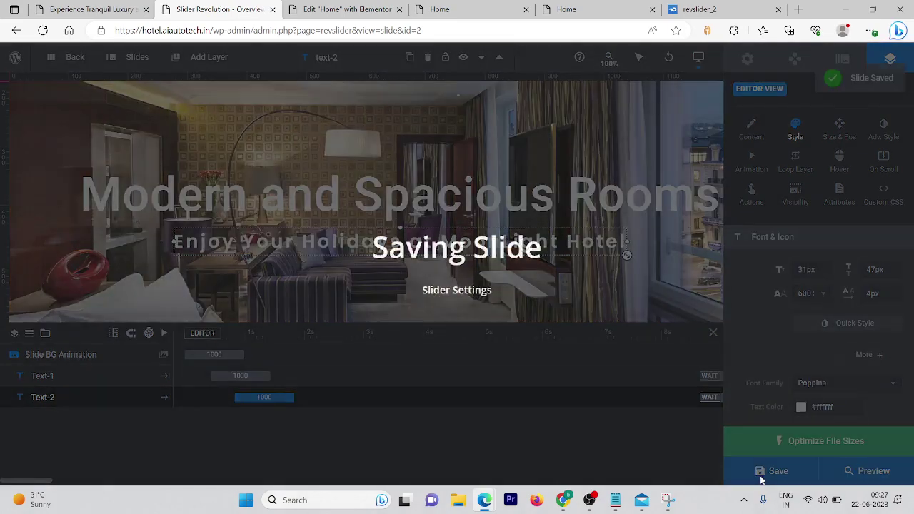
left_click(459, 8)
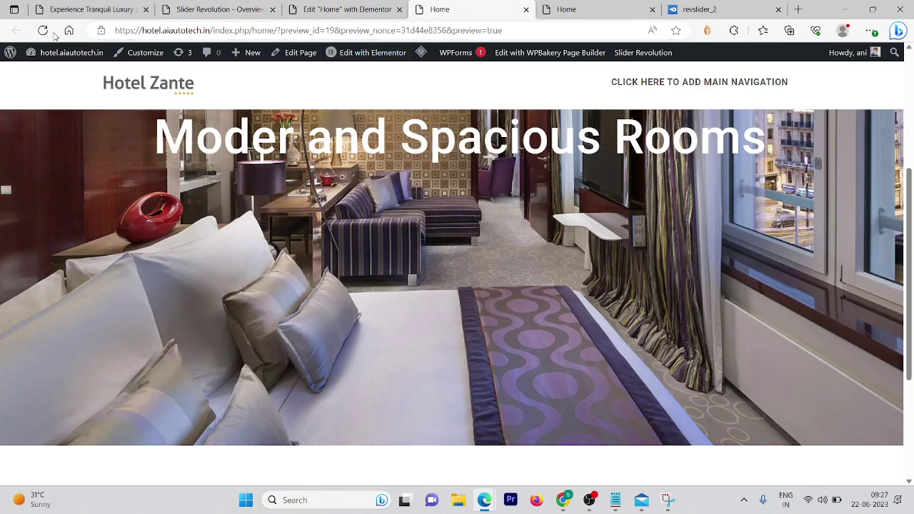
left_click(53, 33)
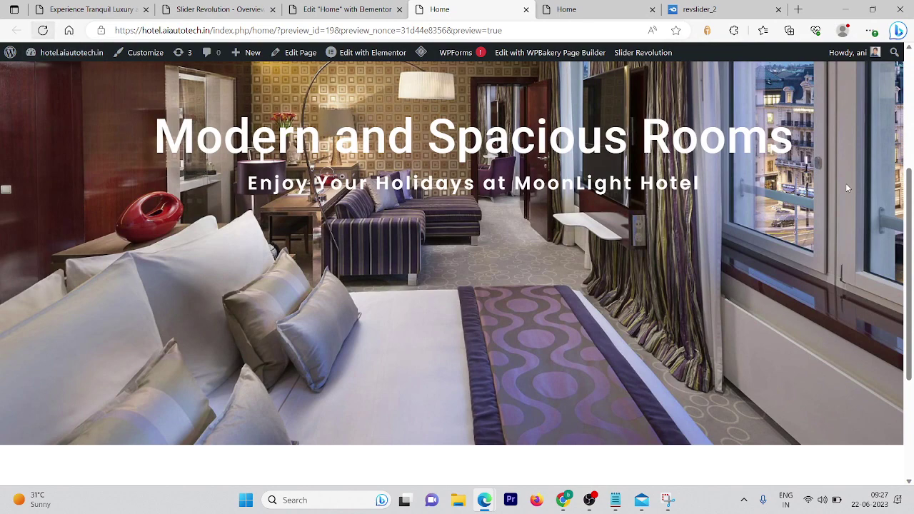
scroll(908, 215, "up", 5)
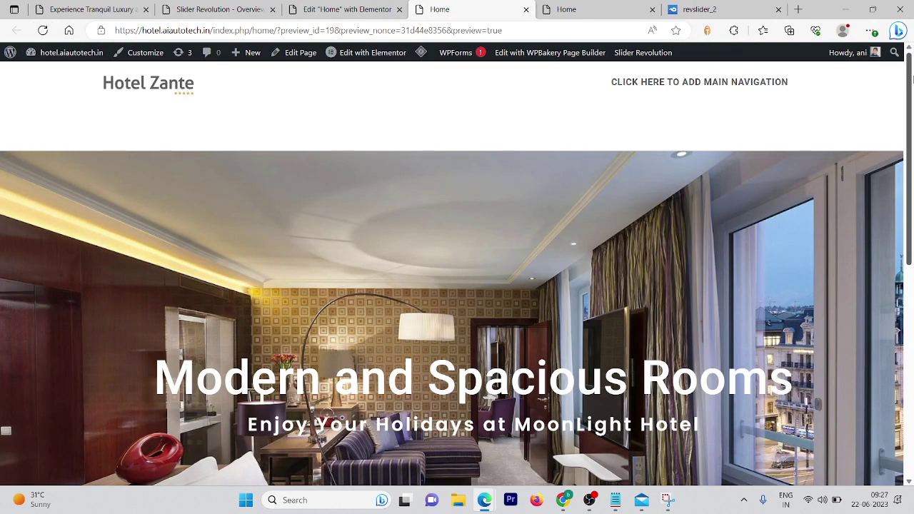
left_click_drag(911, 107, 911, 143)
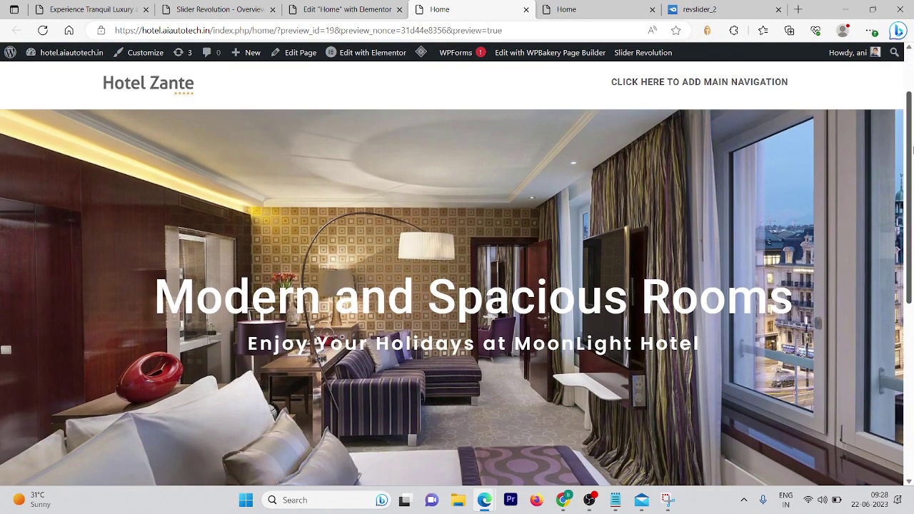
- Unlink the slider shortcode widget's margins, set its top margin to -60 px, update the page and preview it
left_click(357, 9)
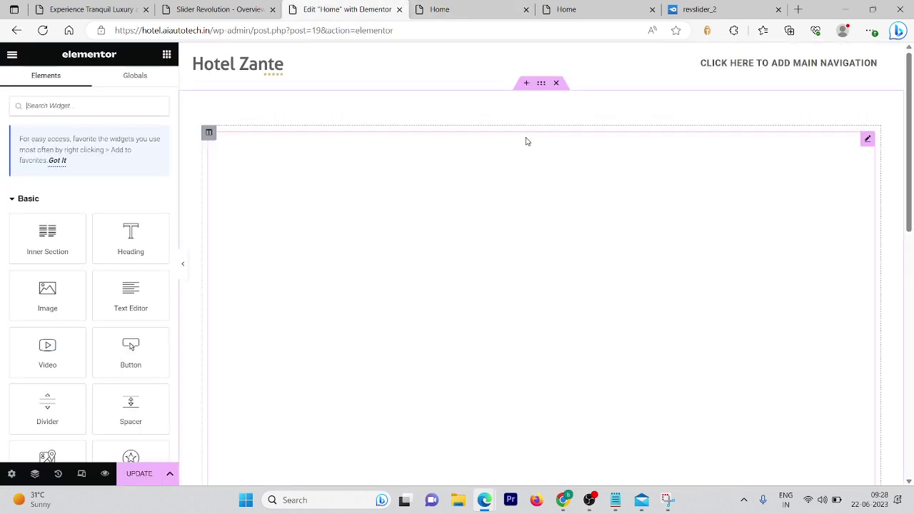
left_click(561, 168)
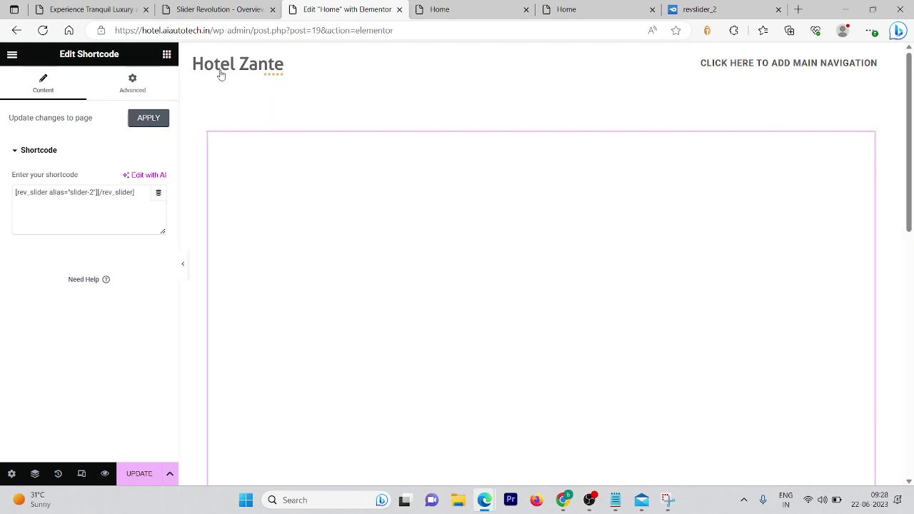
left_click(149, 88)
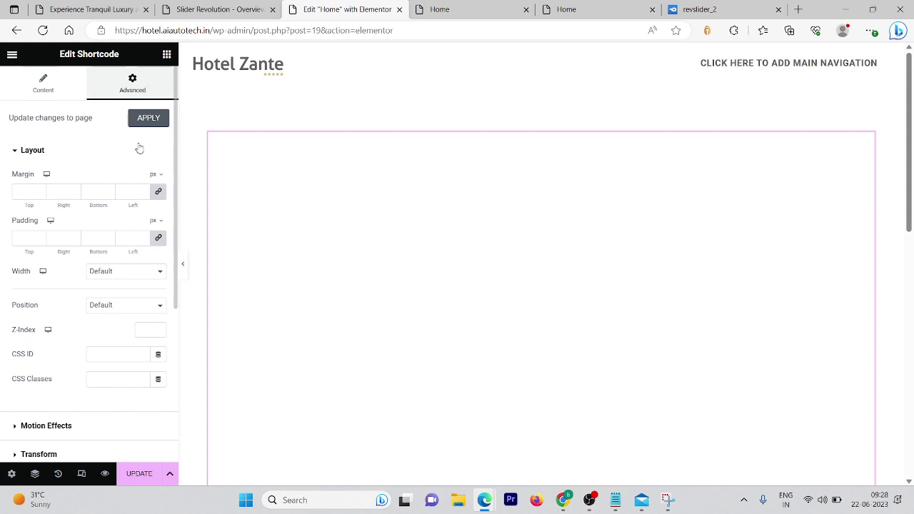
left_click(159, 193)
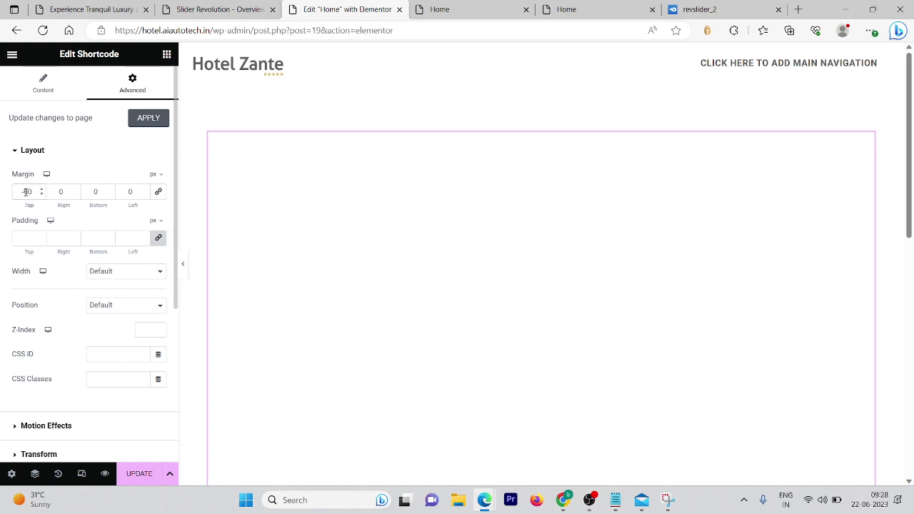
left_click(136, 474)
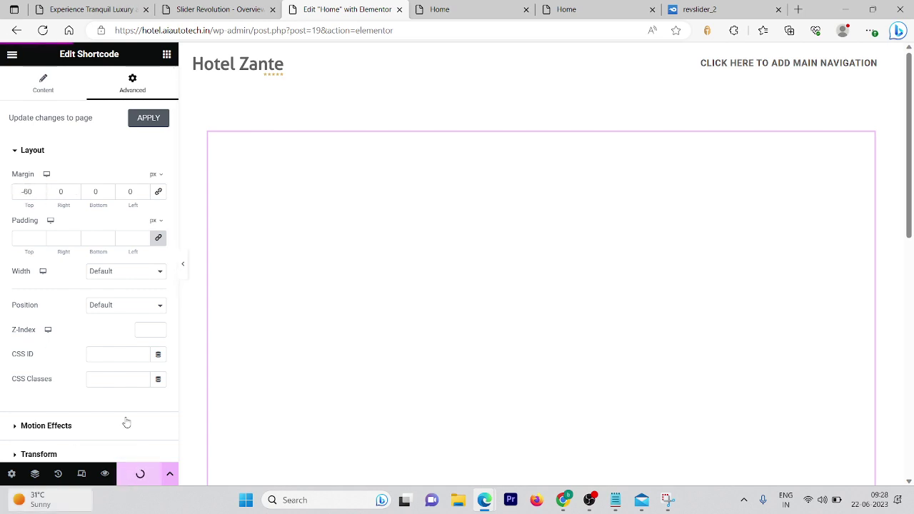
left_click(105, 473)
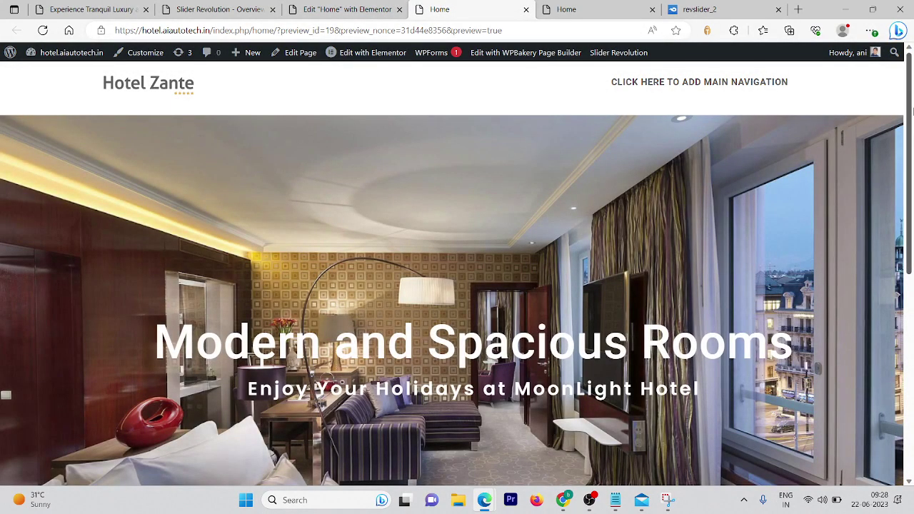
mouse_move(912, 108)
left_mouse_down()
mouse_move(911, 123)
mouse_move(911, 96)
left_mouse_up()
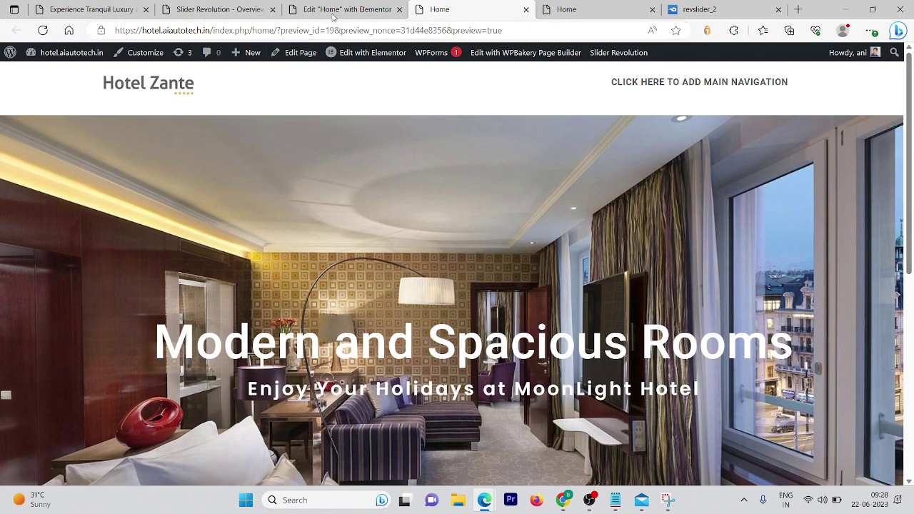
- Set the slider shortcode widget's top margin to -62 px and check the gap below the header in the preview
left_click(330, 11)
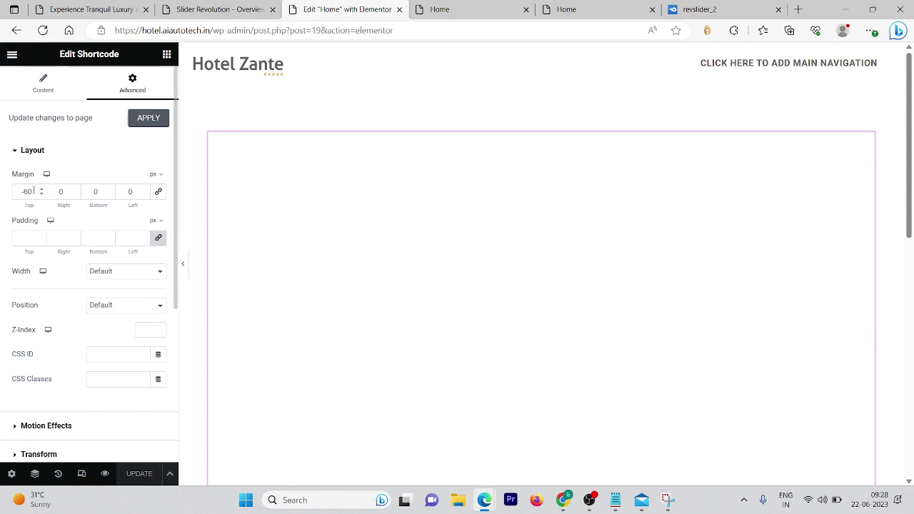
key("BackSpace")
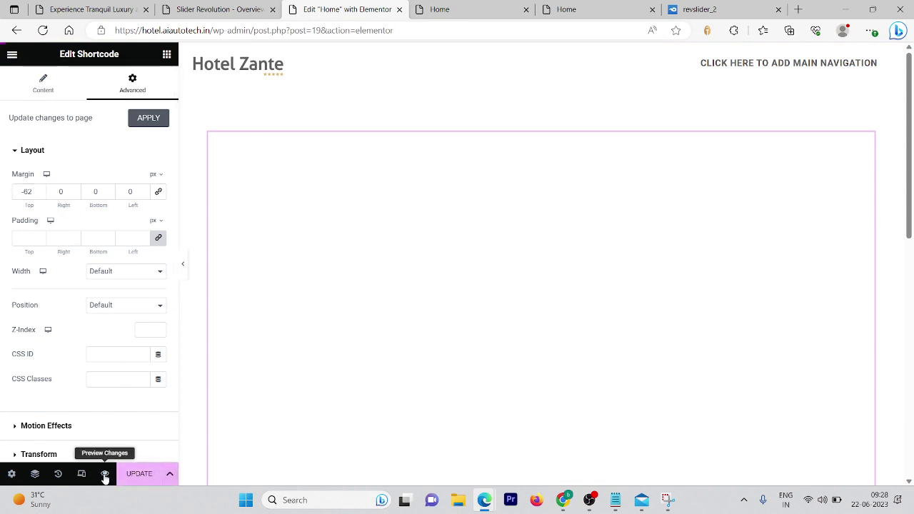
left_click(428, 6)
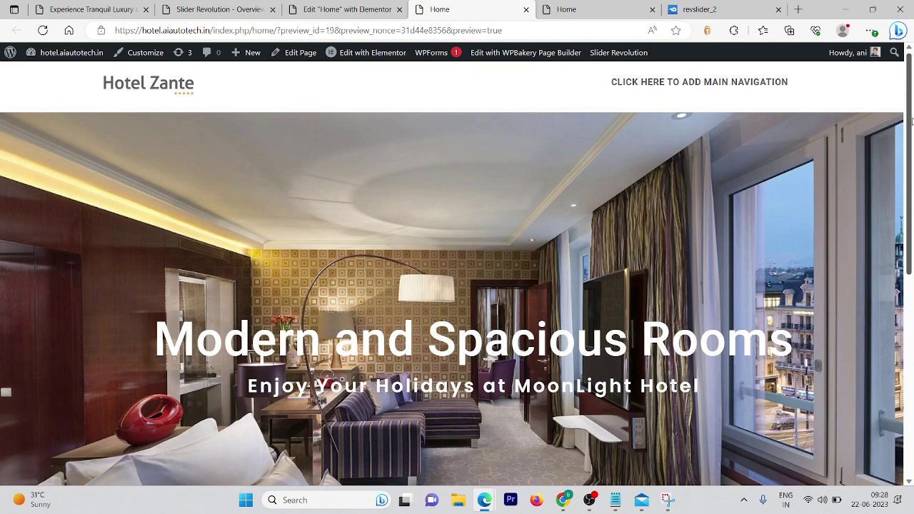
left_click_drag(912, 122, 899, 99)
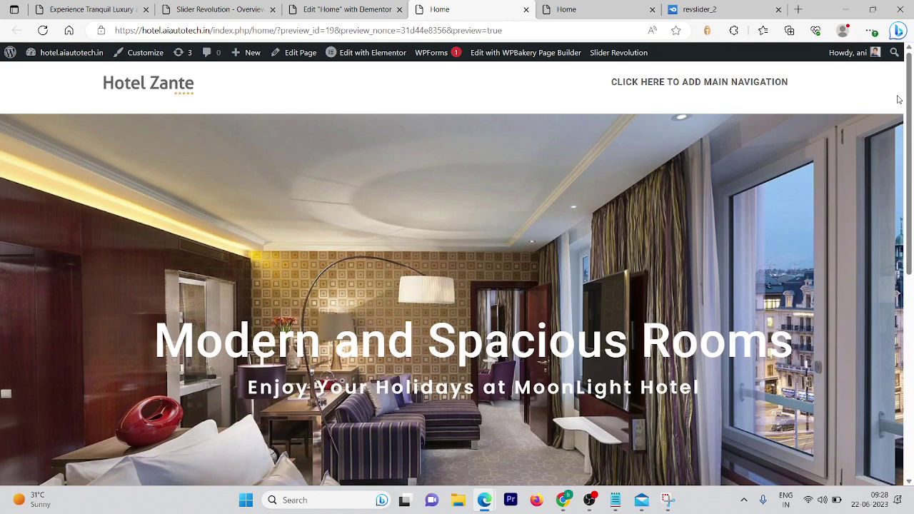
- Set the slider's desktop layer area height to 500 px, save the slider and reload the Home page preview
left_click(267, 7)
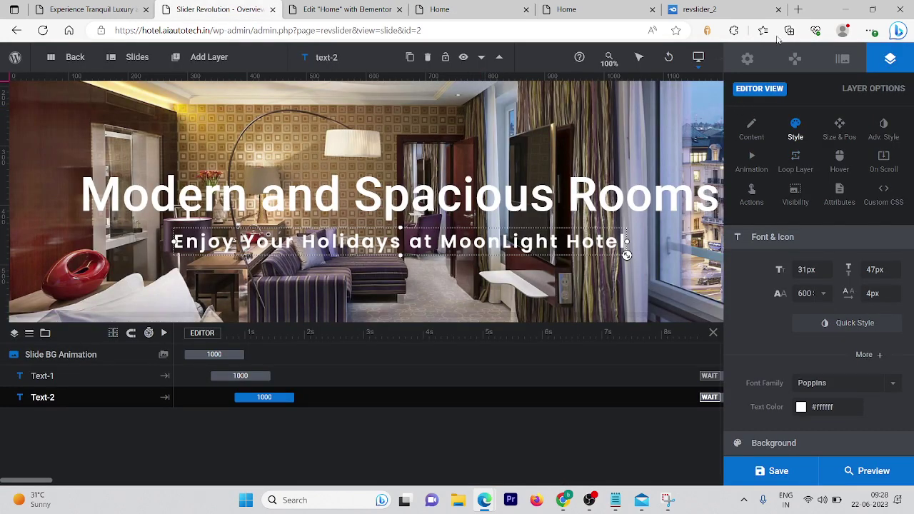
left_click(842, 59)
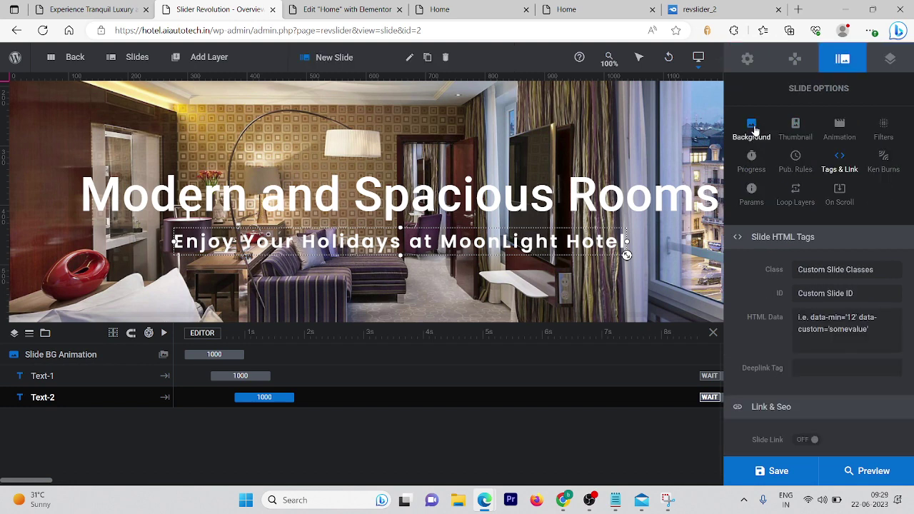
left_click(894, 52)
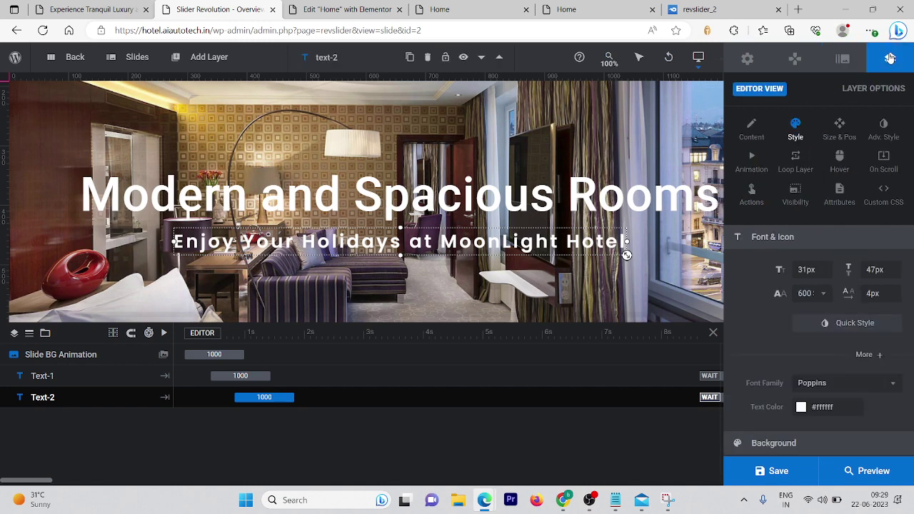
left_click(747, 59)
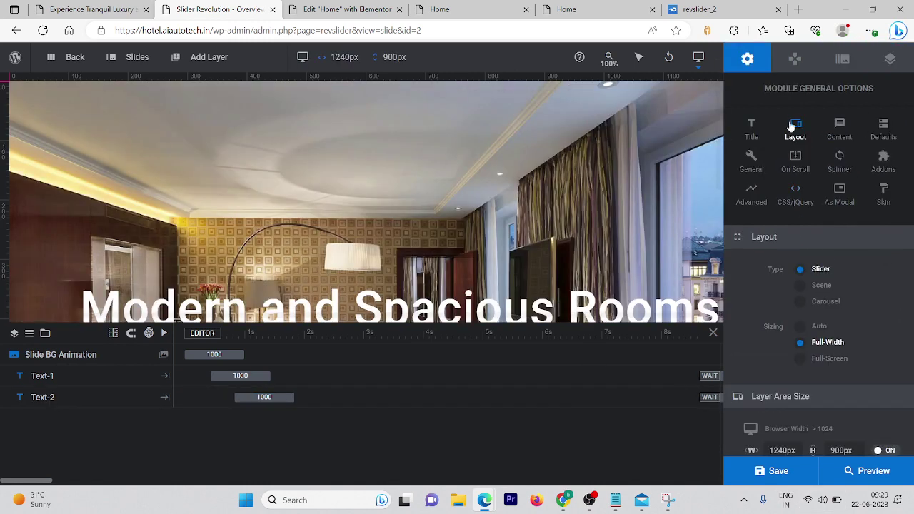
scroll(732, 300, "down", 3)
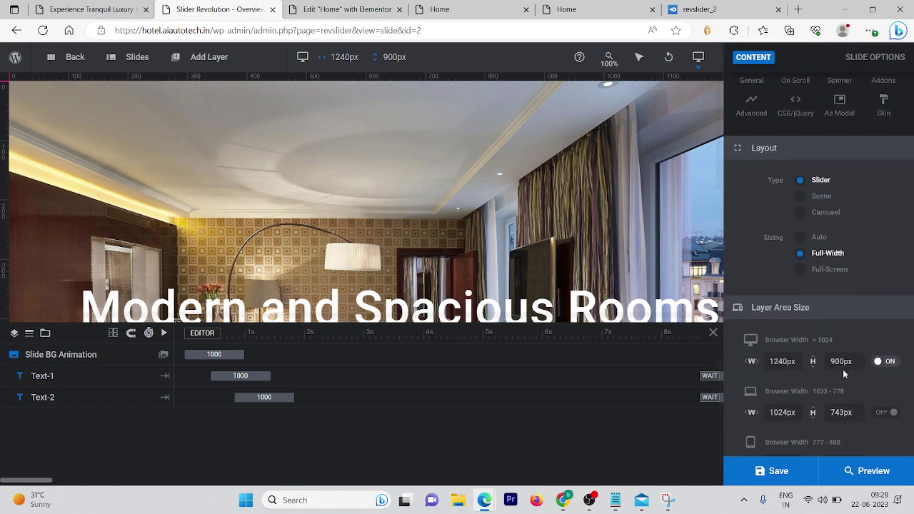
double_click(832, 360)
left_click(832, 361)
key("Delete")
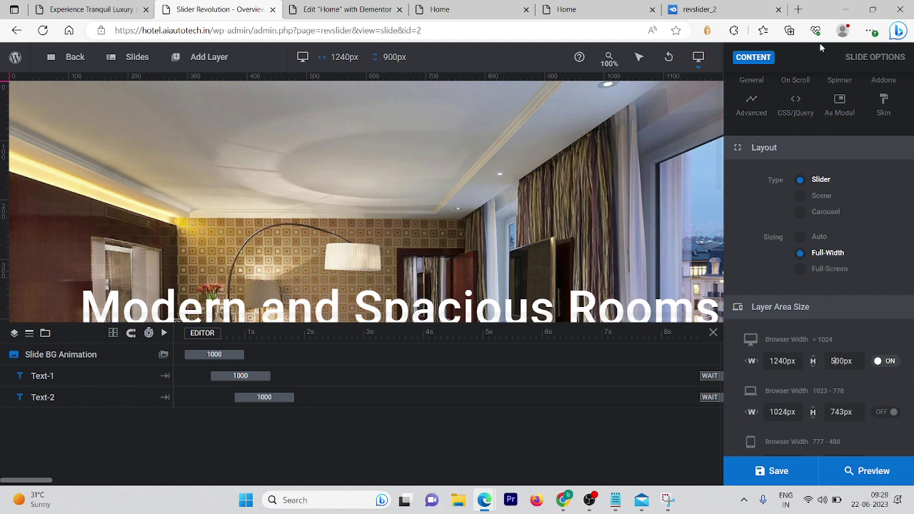
left_click(770, 473)
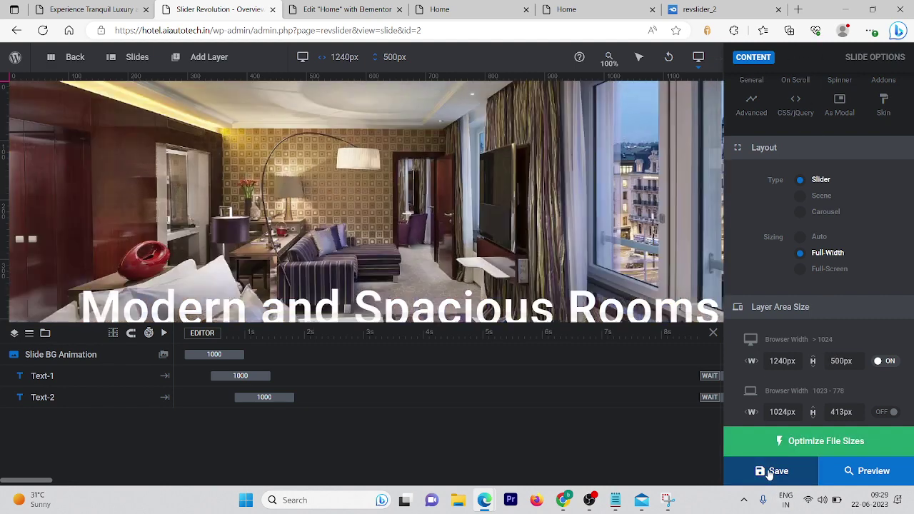
left_click(457, 9)
left_click(43, 30)
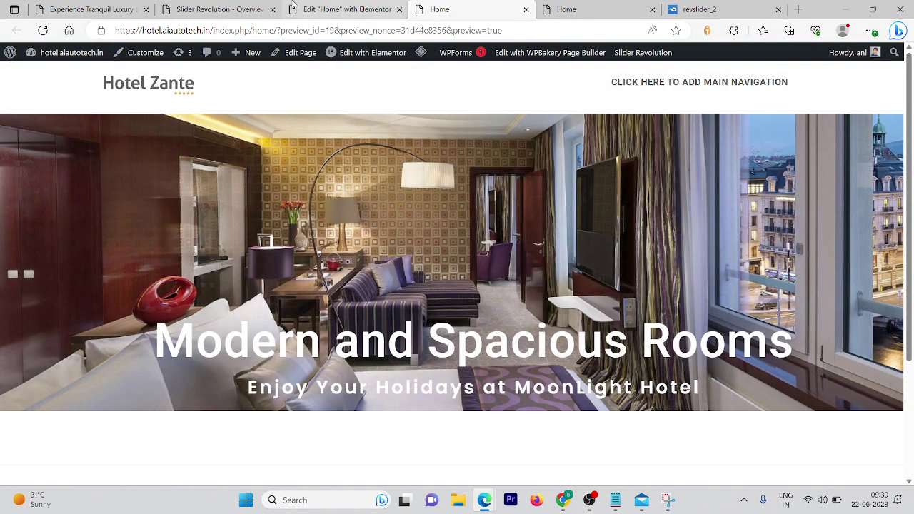
- Set the slider's desktop layer area height to 600 px
left_click(236, 9)
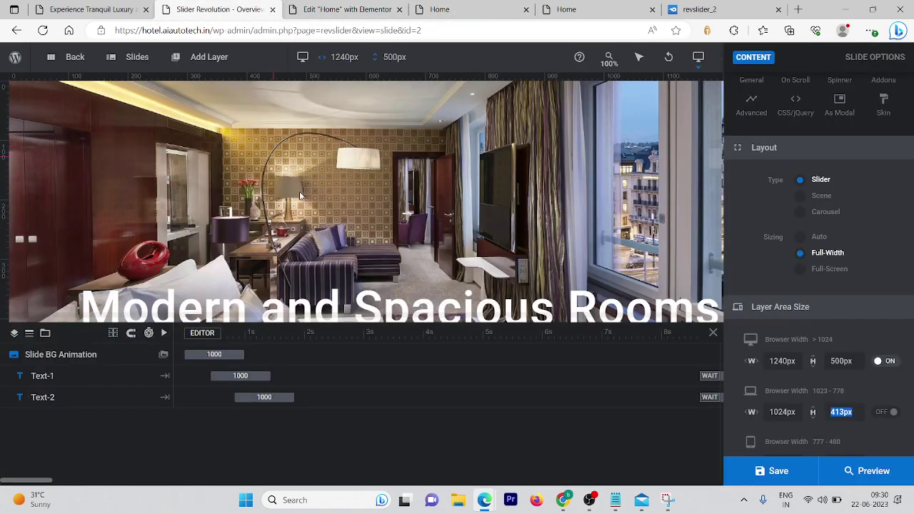
left_click(840, 361)
left_click(838, 361)
key("Return")
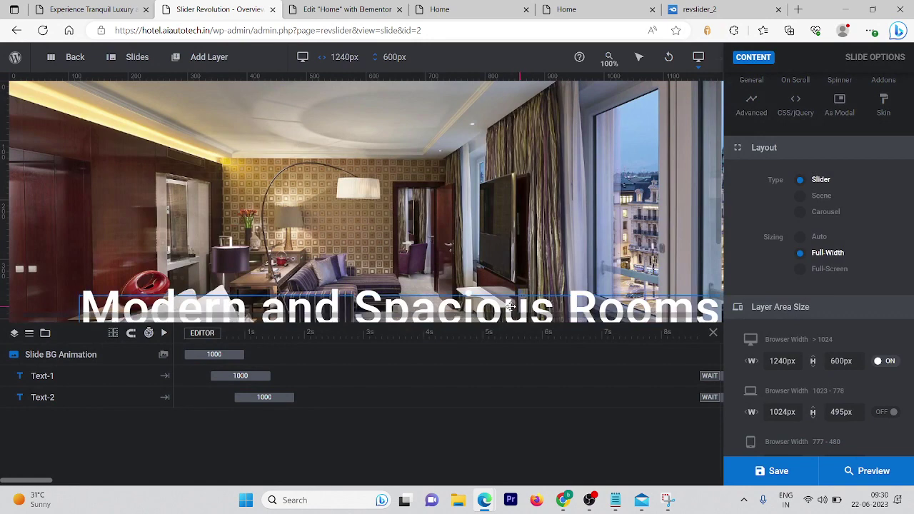
- Move the headline up to mid-slide, place the subheading directly beneath it, save the slider and reload the Home page preview
left_click(510, 306)
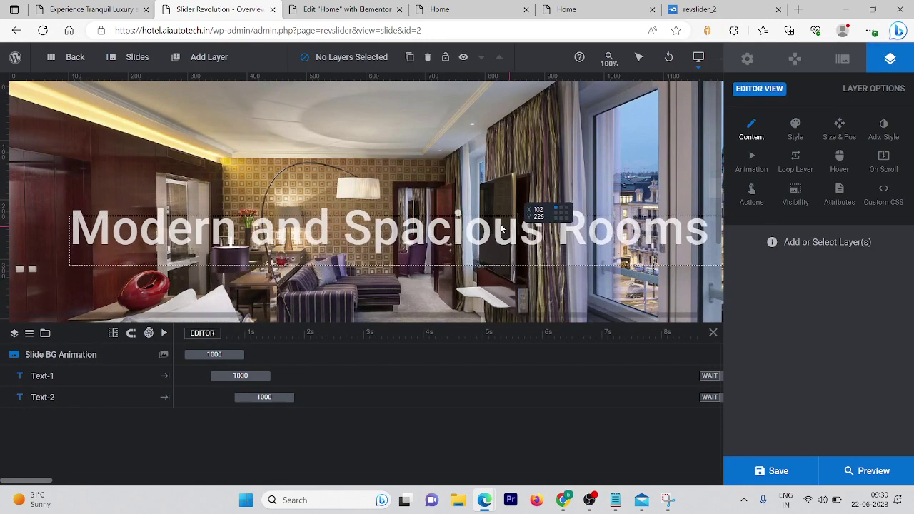
left_click(464, 373)
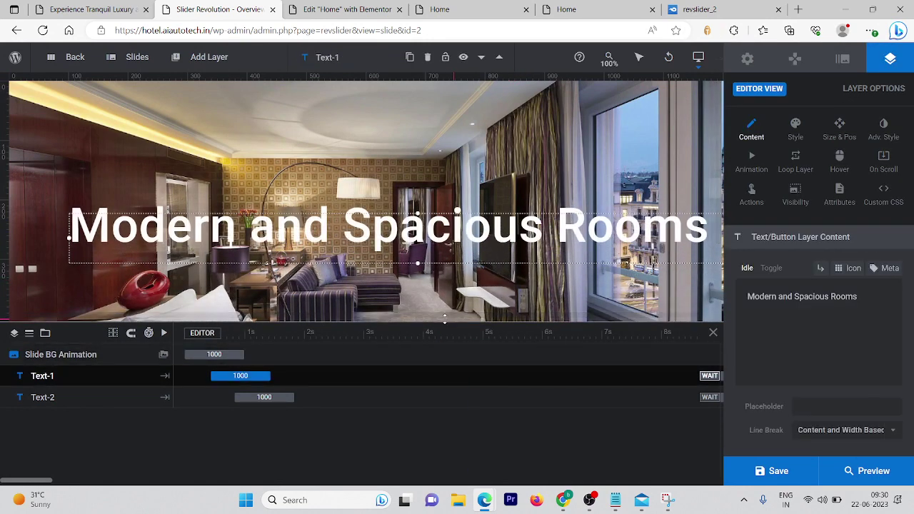
left_click_drag(444, 317, 444, 430)
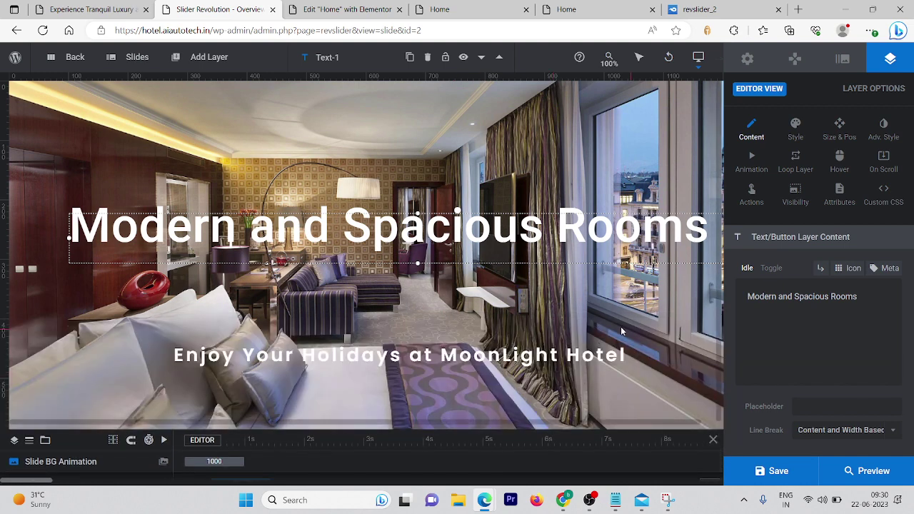
left_click_drag(442, 354, 434, 286)
left_click_drag(422, 235, 423, 242)
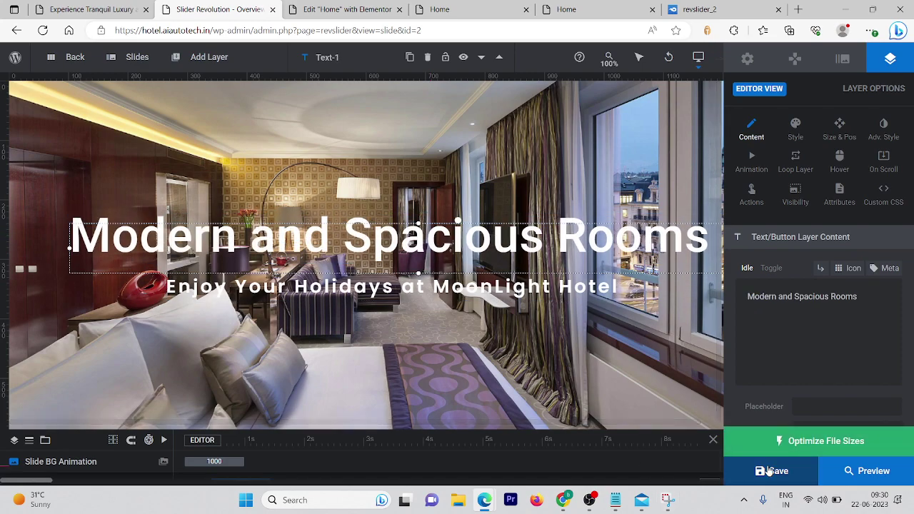
left_click(769, 472)
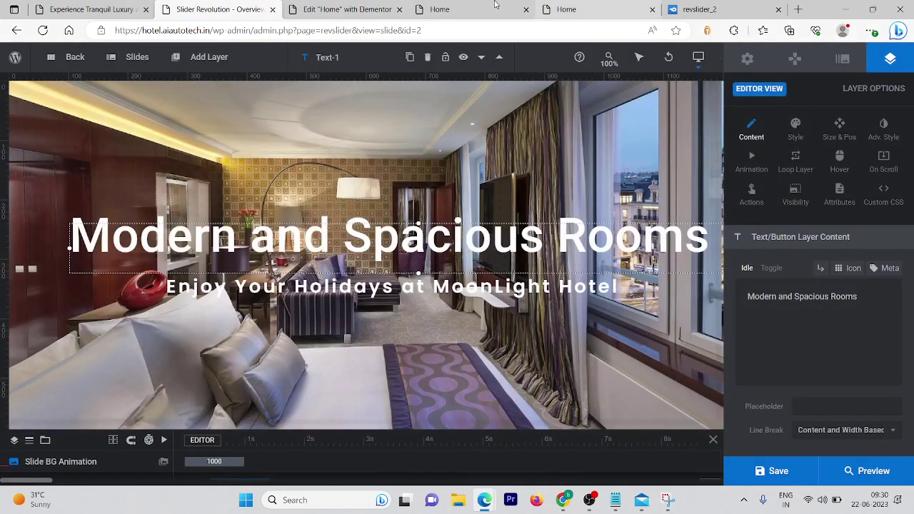
left_click(495, 5)
left_click(37, 35)
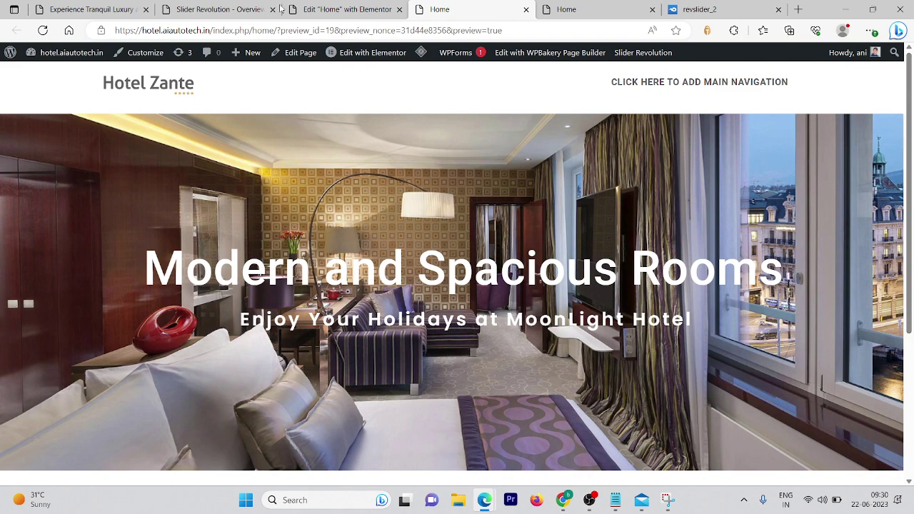
- Return to the slider editor and set the slider's desktop layer area height to 650 px
left_click(366, 7)
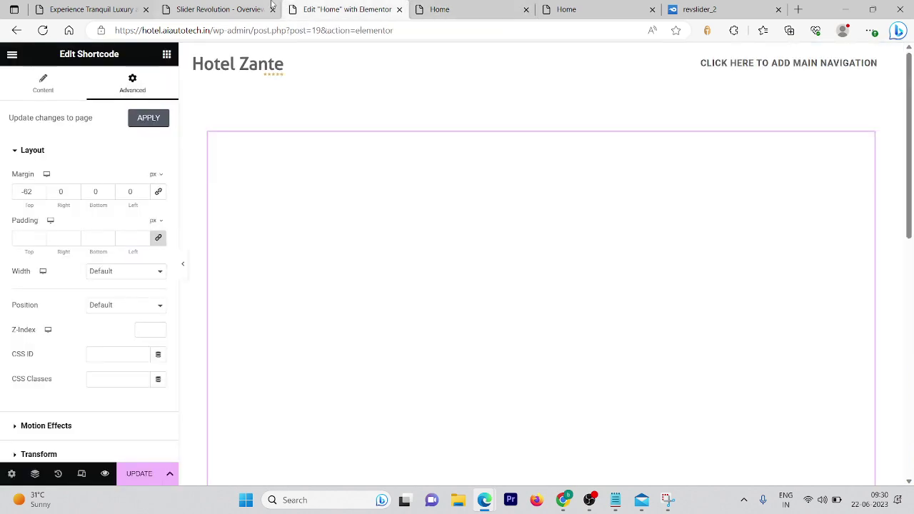
left_click(479, 7)
left_click(231, 8)
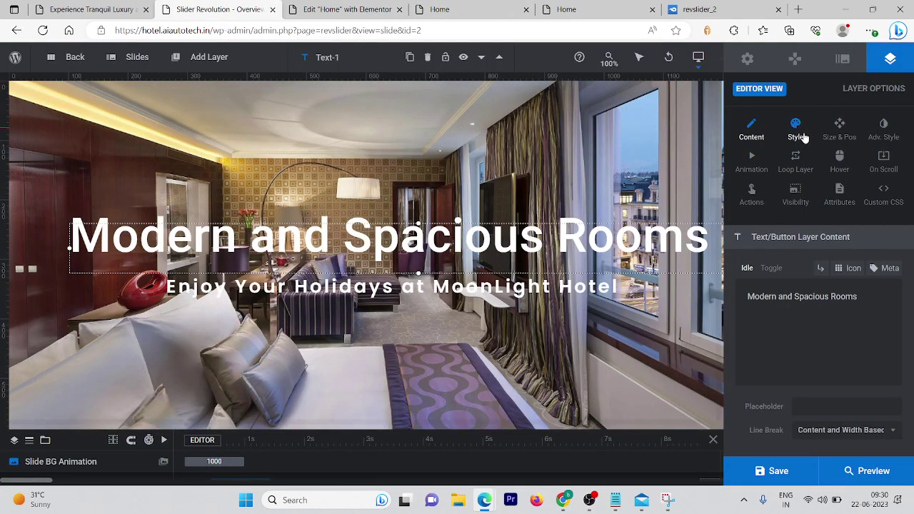
left_click(747, 59)
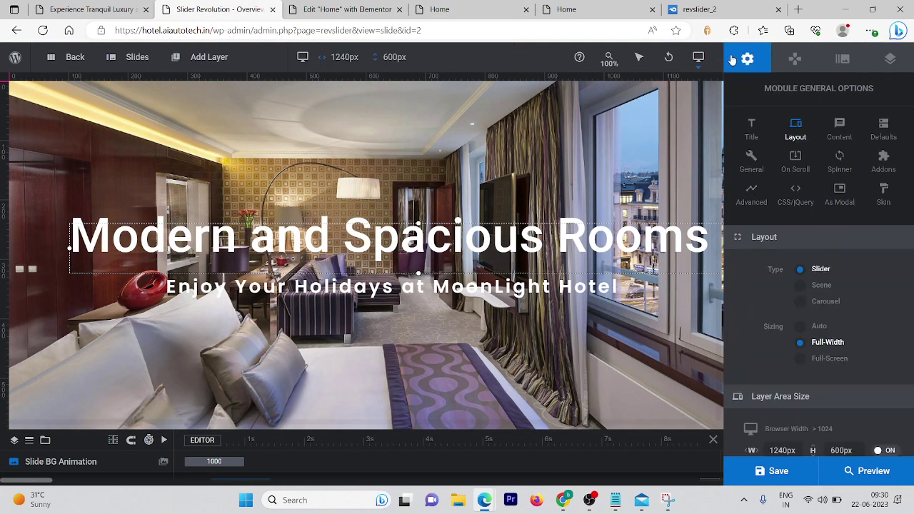
double_click(836, 450)
left_click(834, 451)
key("Delete")
type("5")
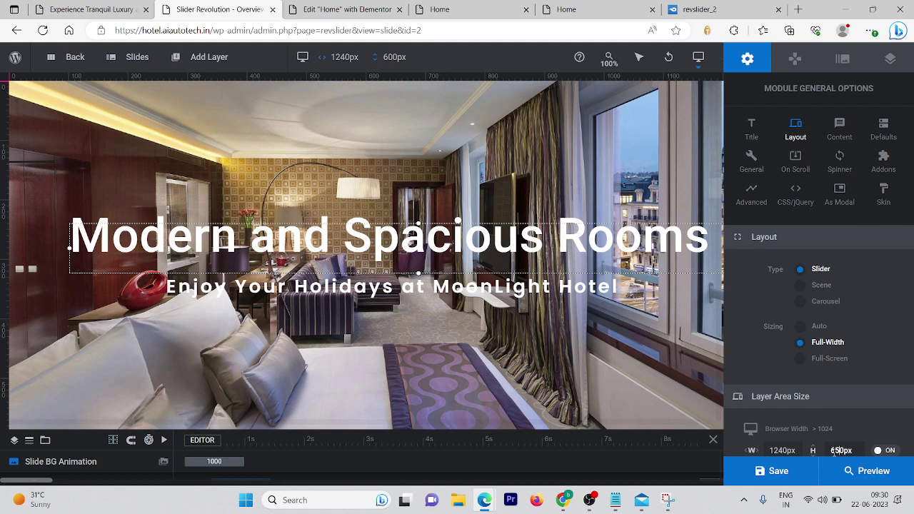
- Save the slider with its new height and reload the Home page preview
left_click(792, 468)
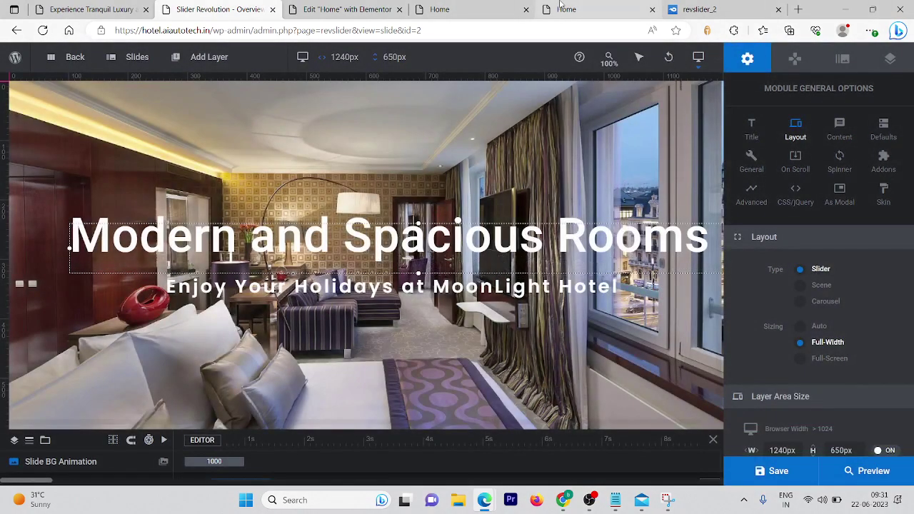
left_click(490, 5)
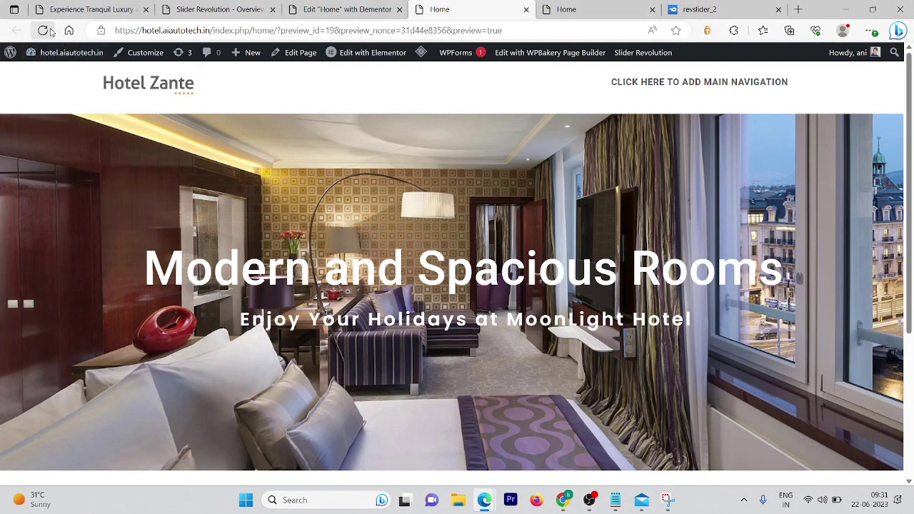
left_click(47, 30)
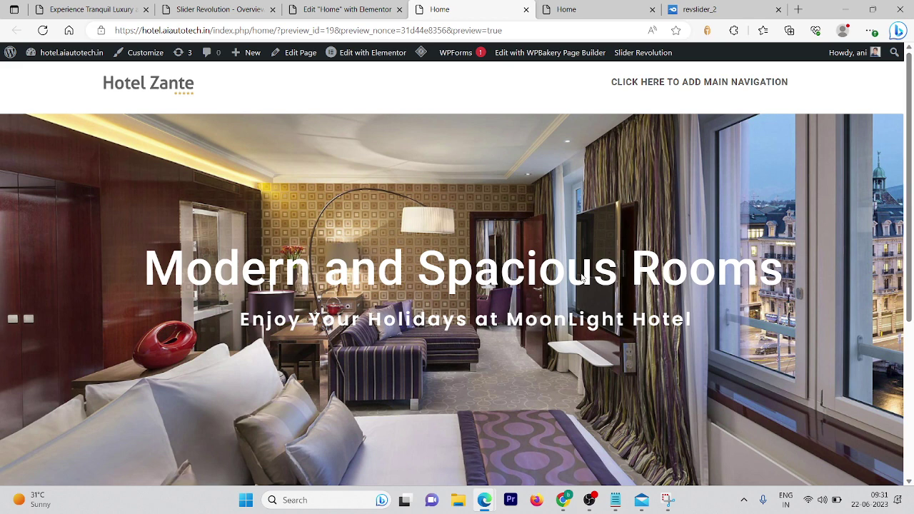
- Inspect the slider in the Home page preview with the developer tools at iPhone SE size, and close the tools
right_click(0, 300)
left_click(28, 419)
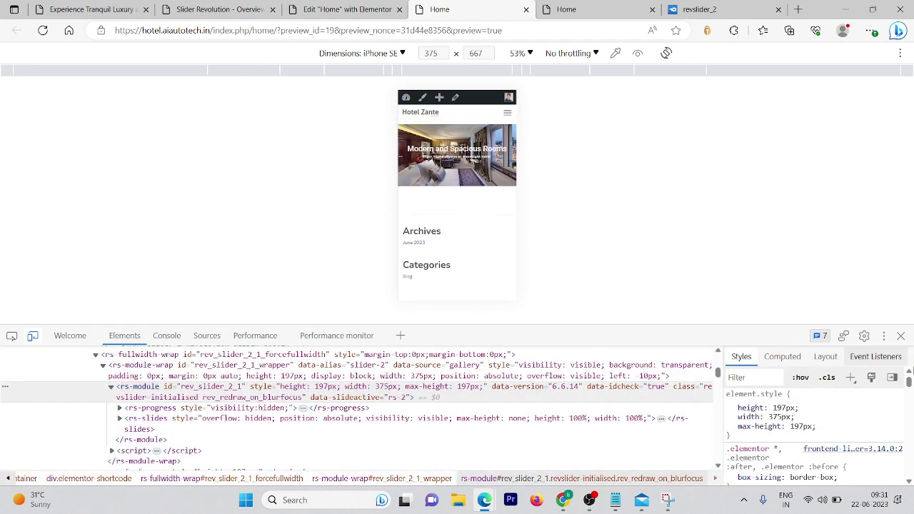
left_click(901, 335)
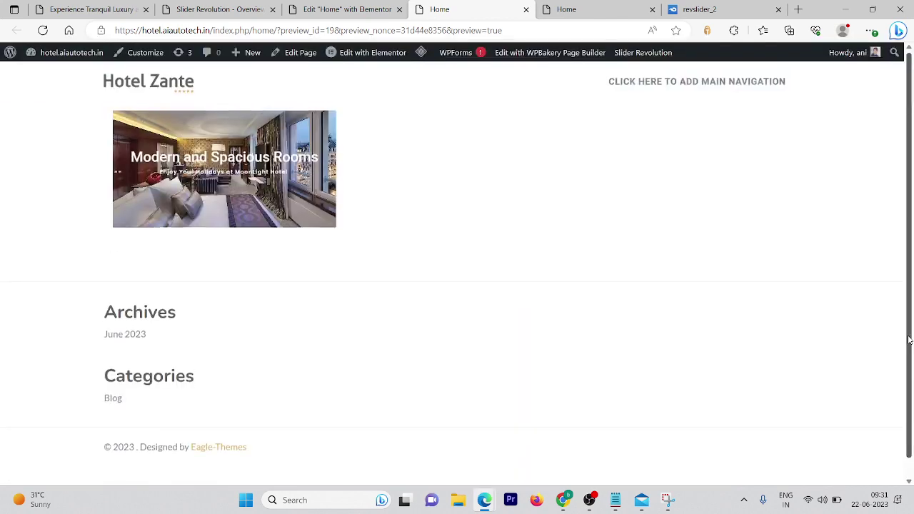